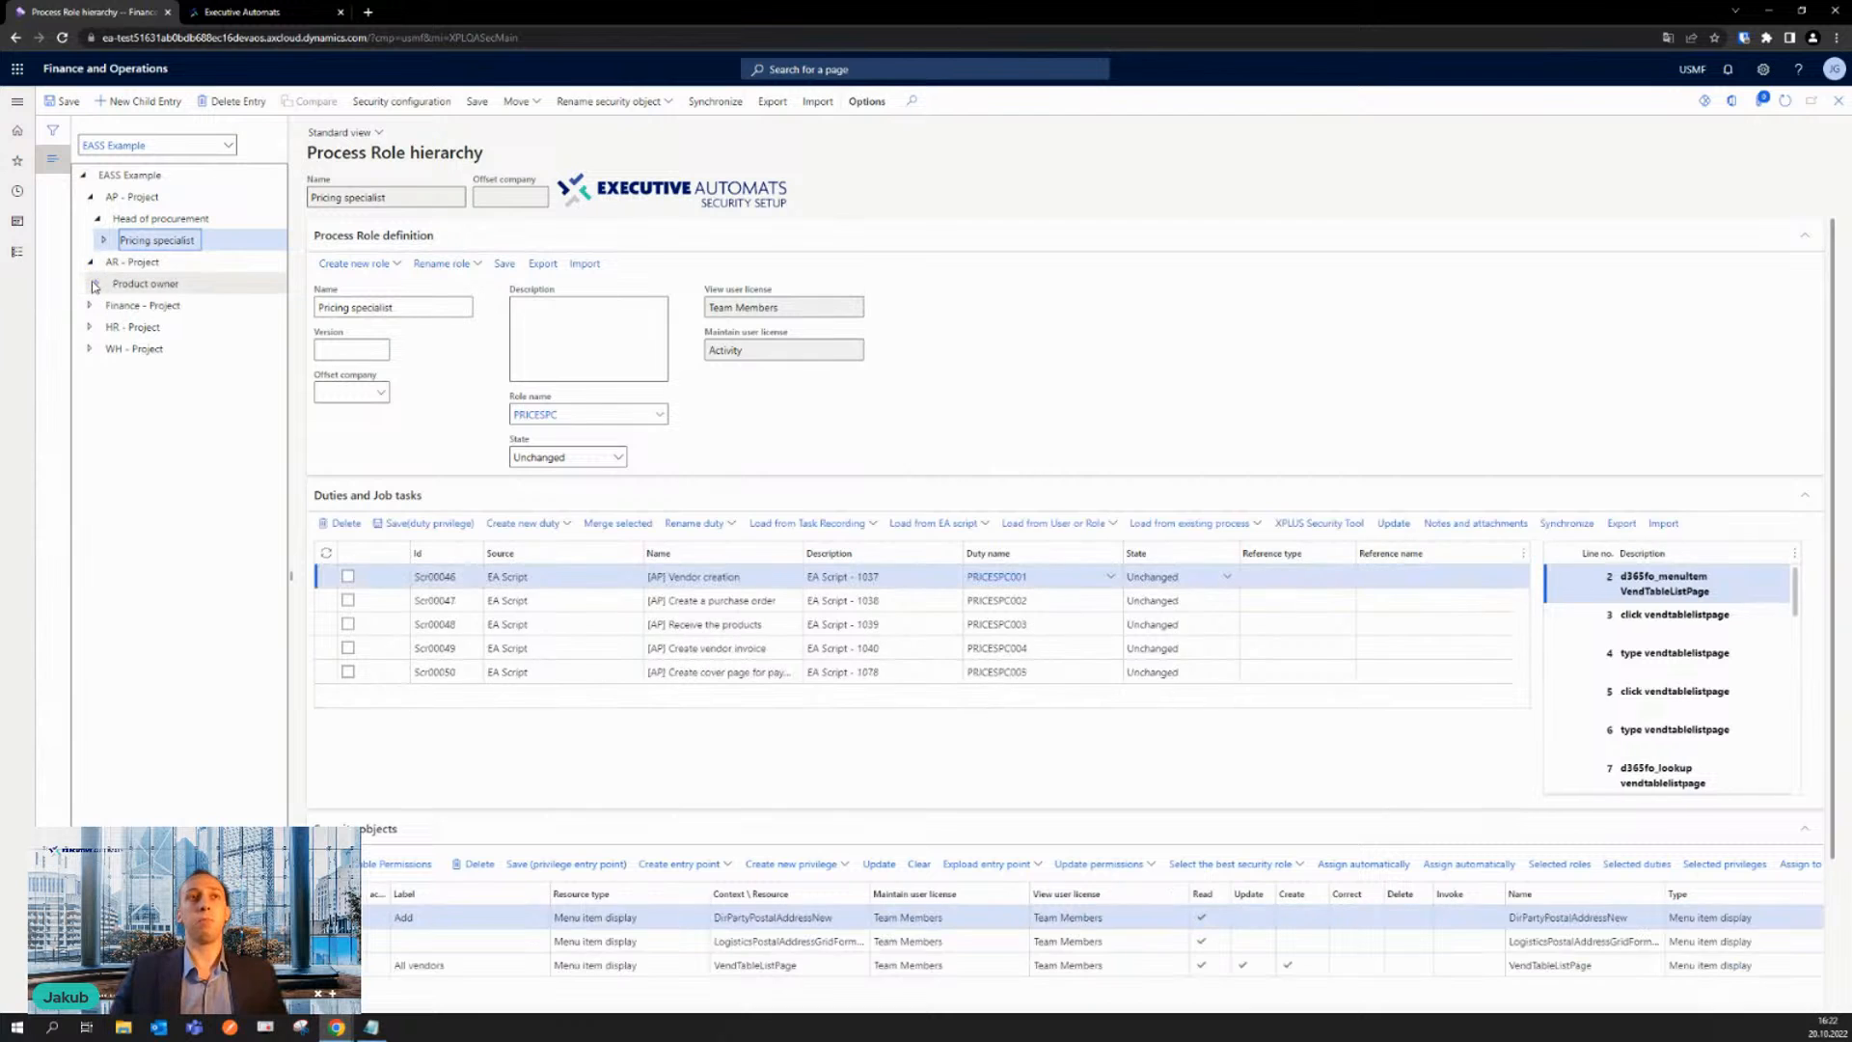
- Expand the AR, Finance, HR and WH project branches of the EASS Example hierarchy down to their specialist roles
click(90, 327)
click(95, 349)
click(90, 391)
click(90, 458)
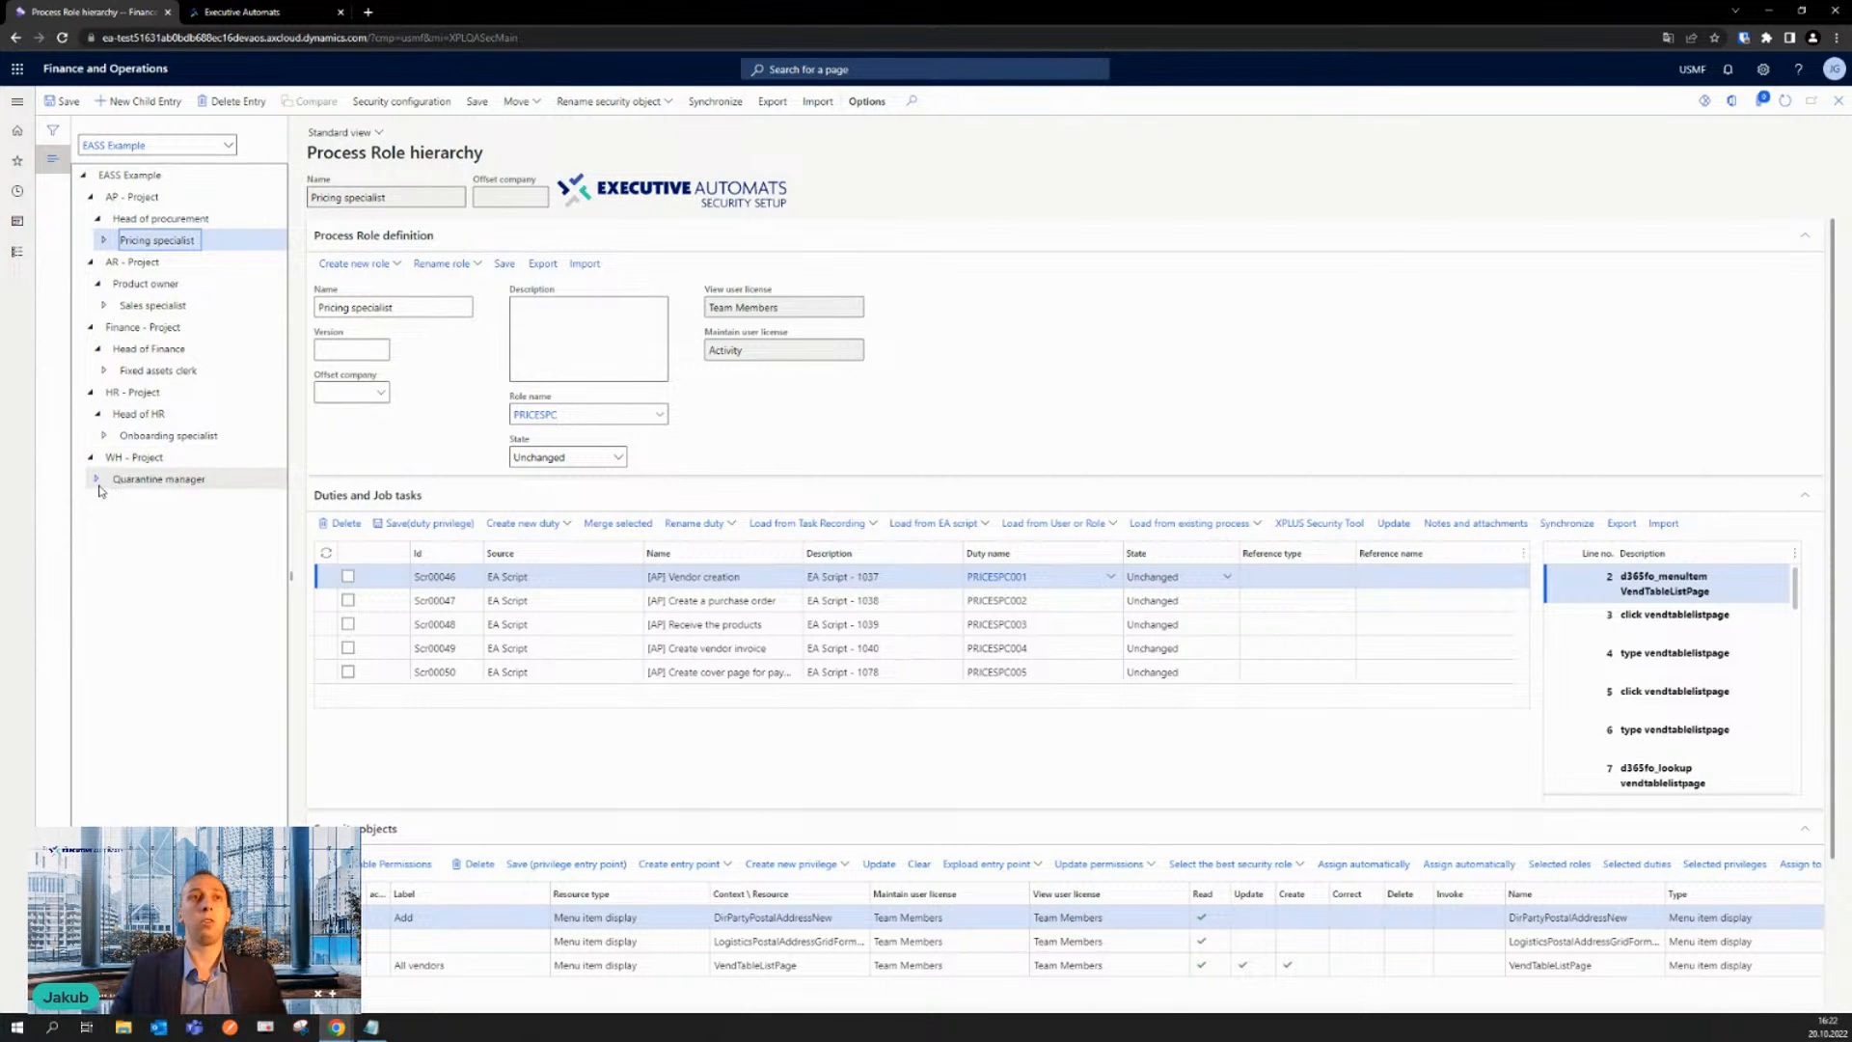
click(98, 479)
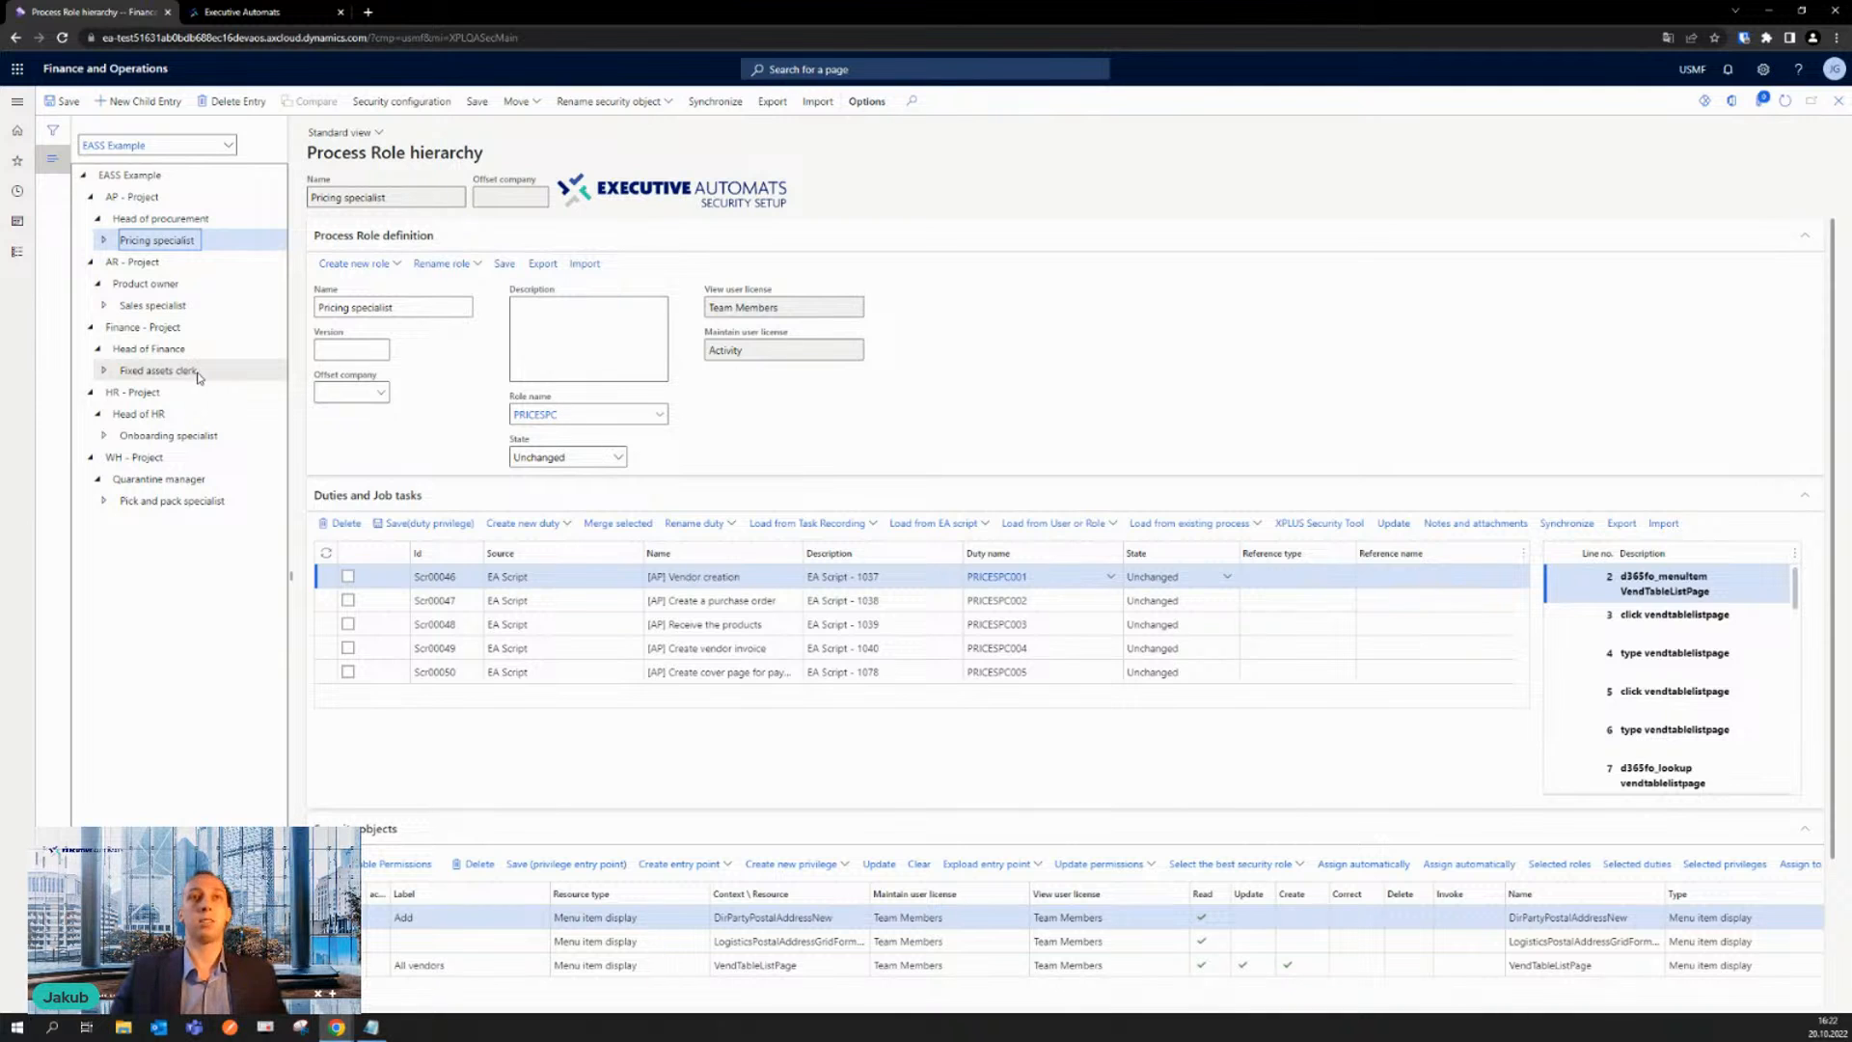
- Review the duties and job tasks of the Fixed assets clerk and Head of Finance roles, including the Head of Finance sub-role entries
click(197, 373)
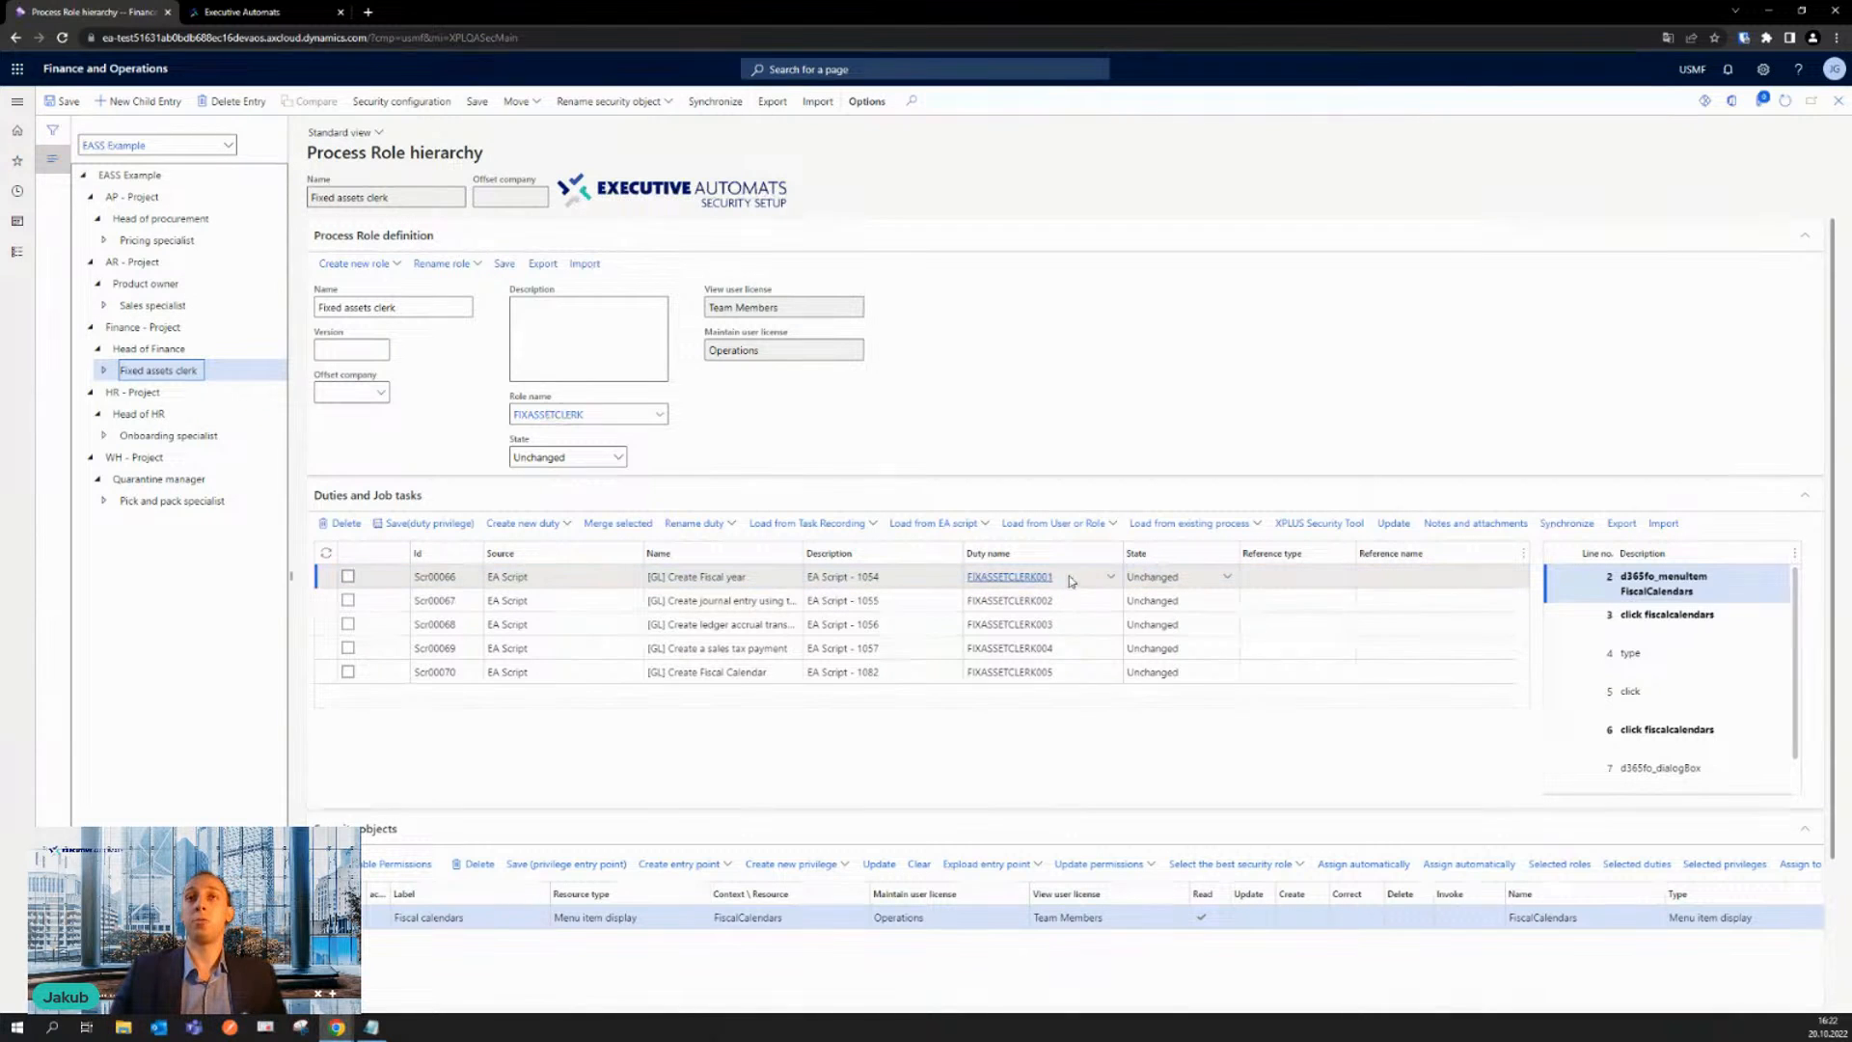
scroll(859, 620, down, 3)
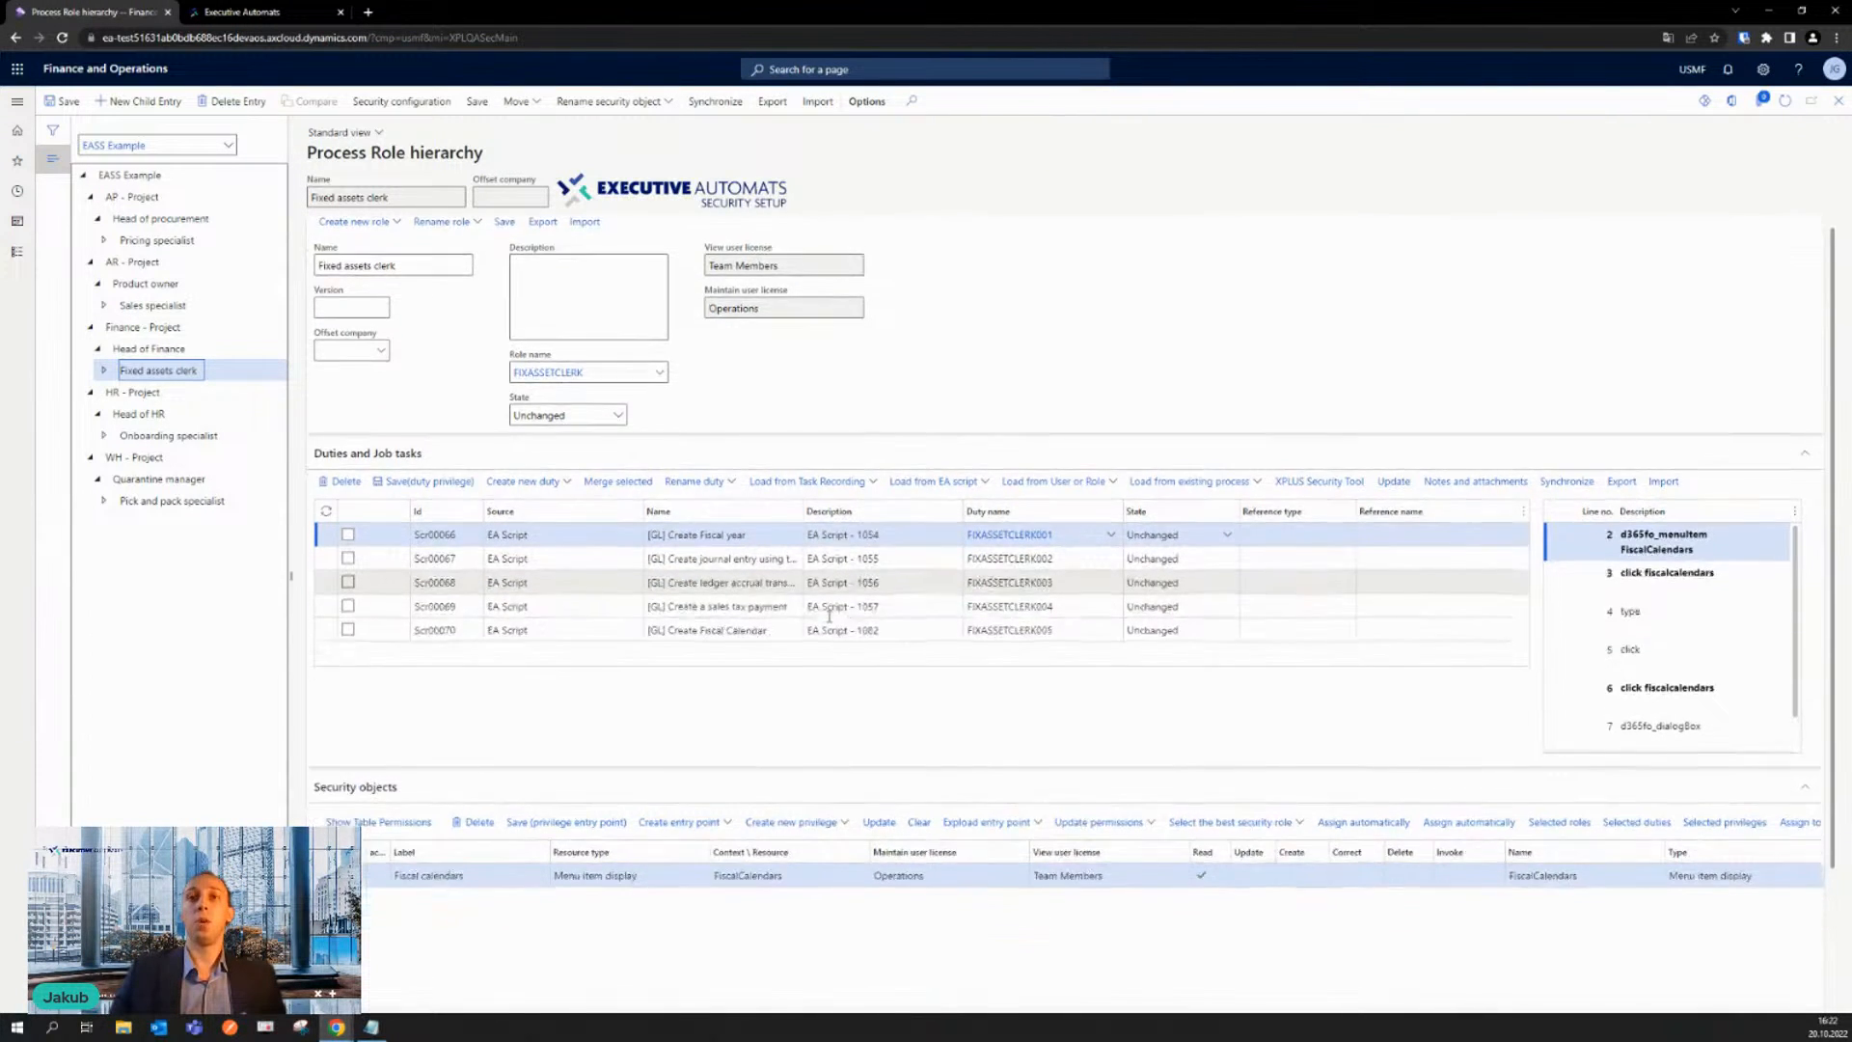
scroll(531, 681, up, 3)
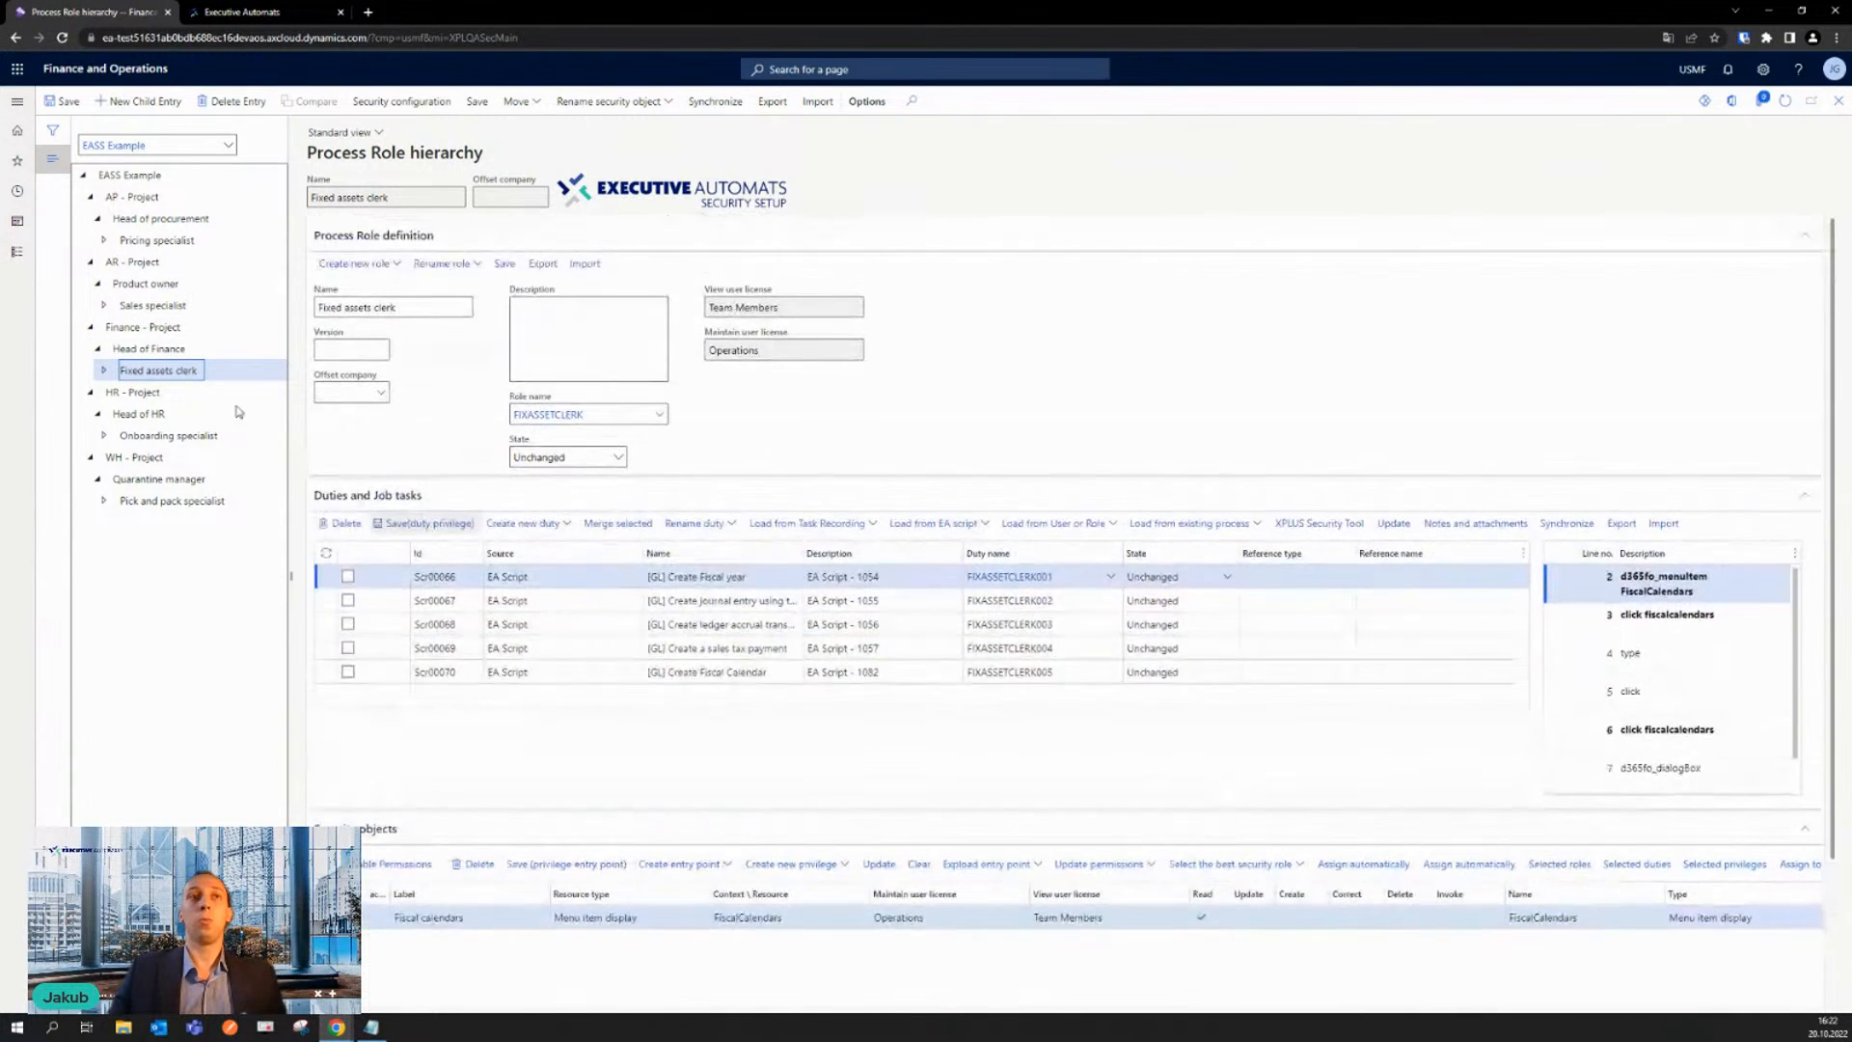
click(193, 353)
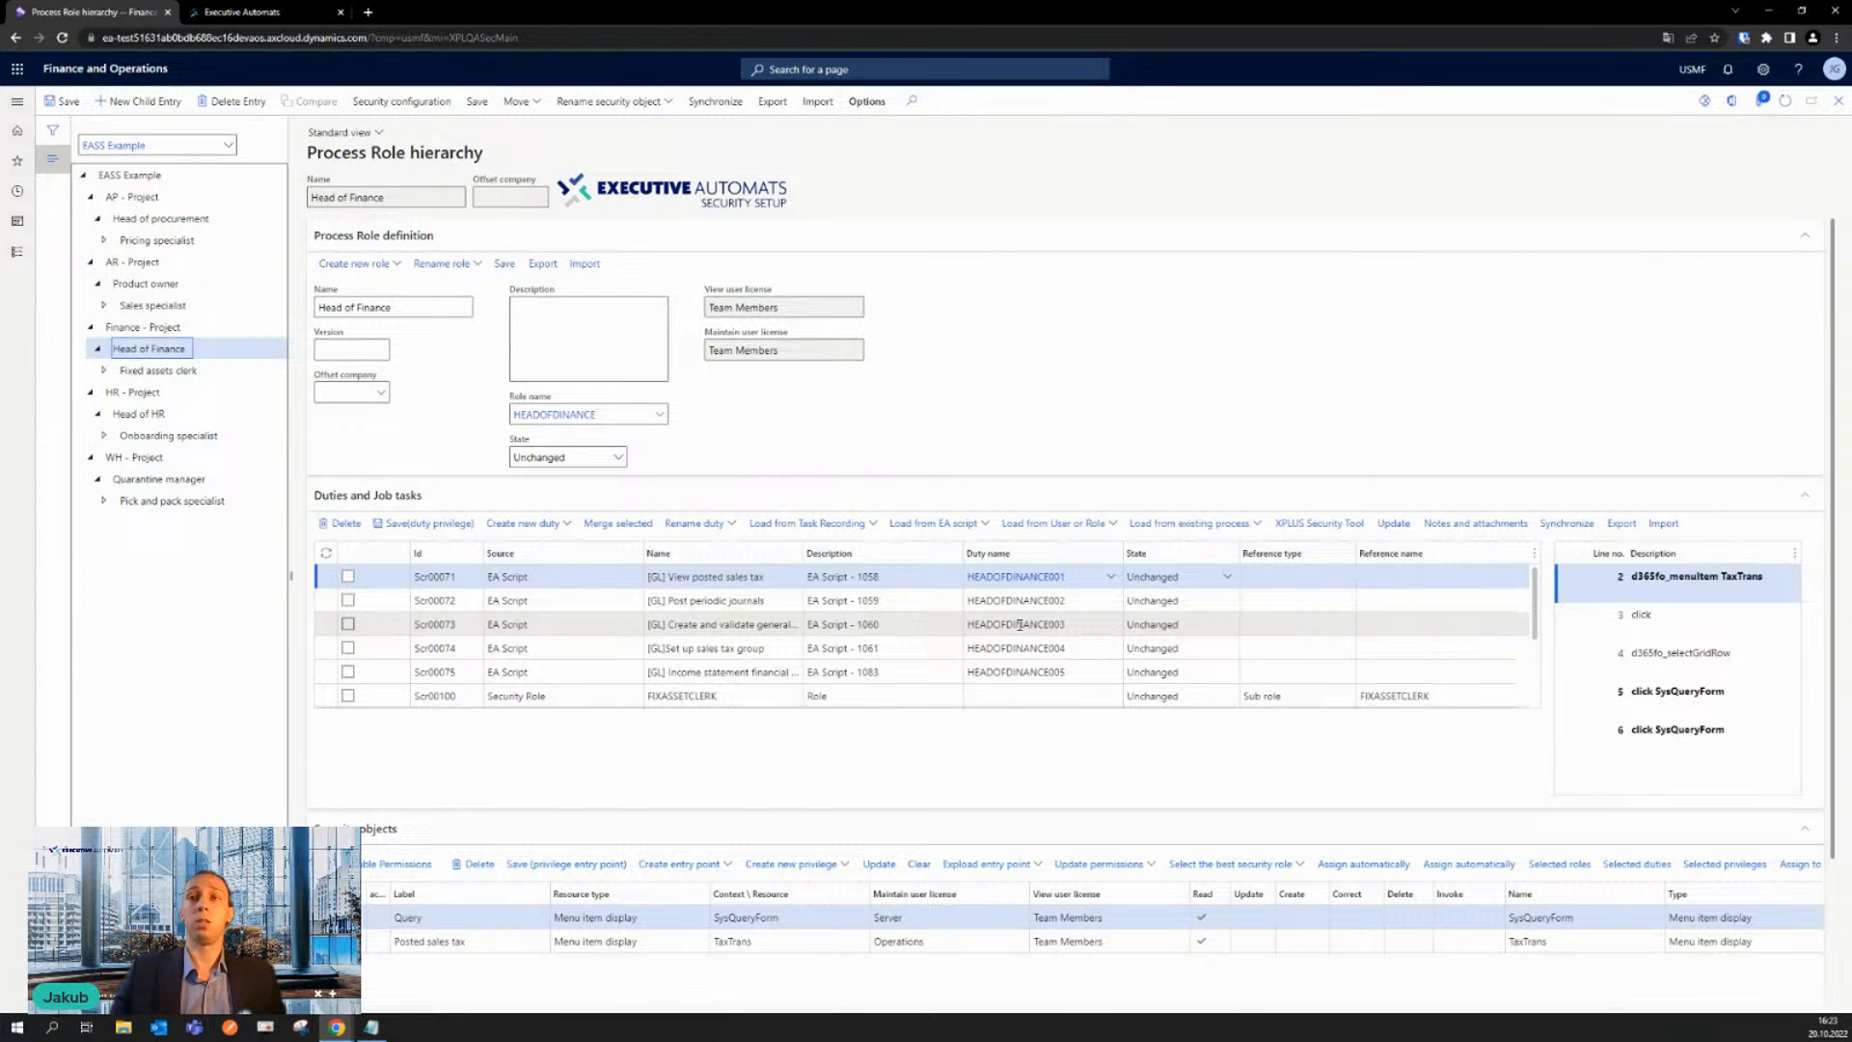
scroll(1019, 625, down, 3)
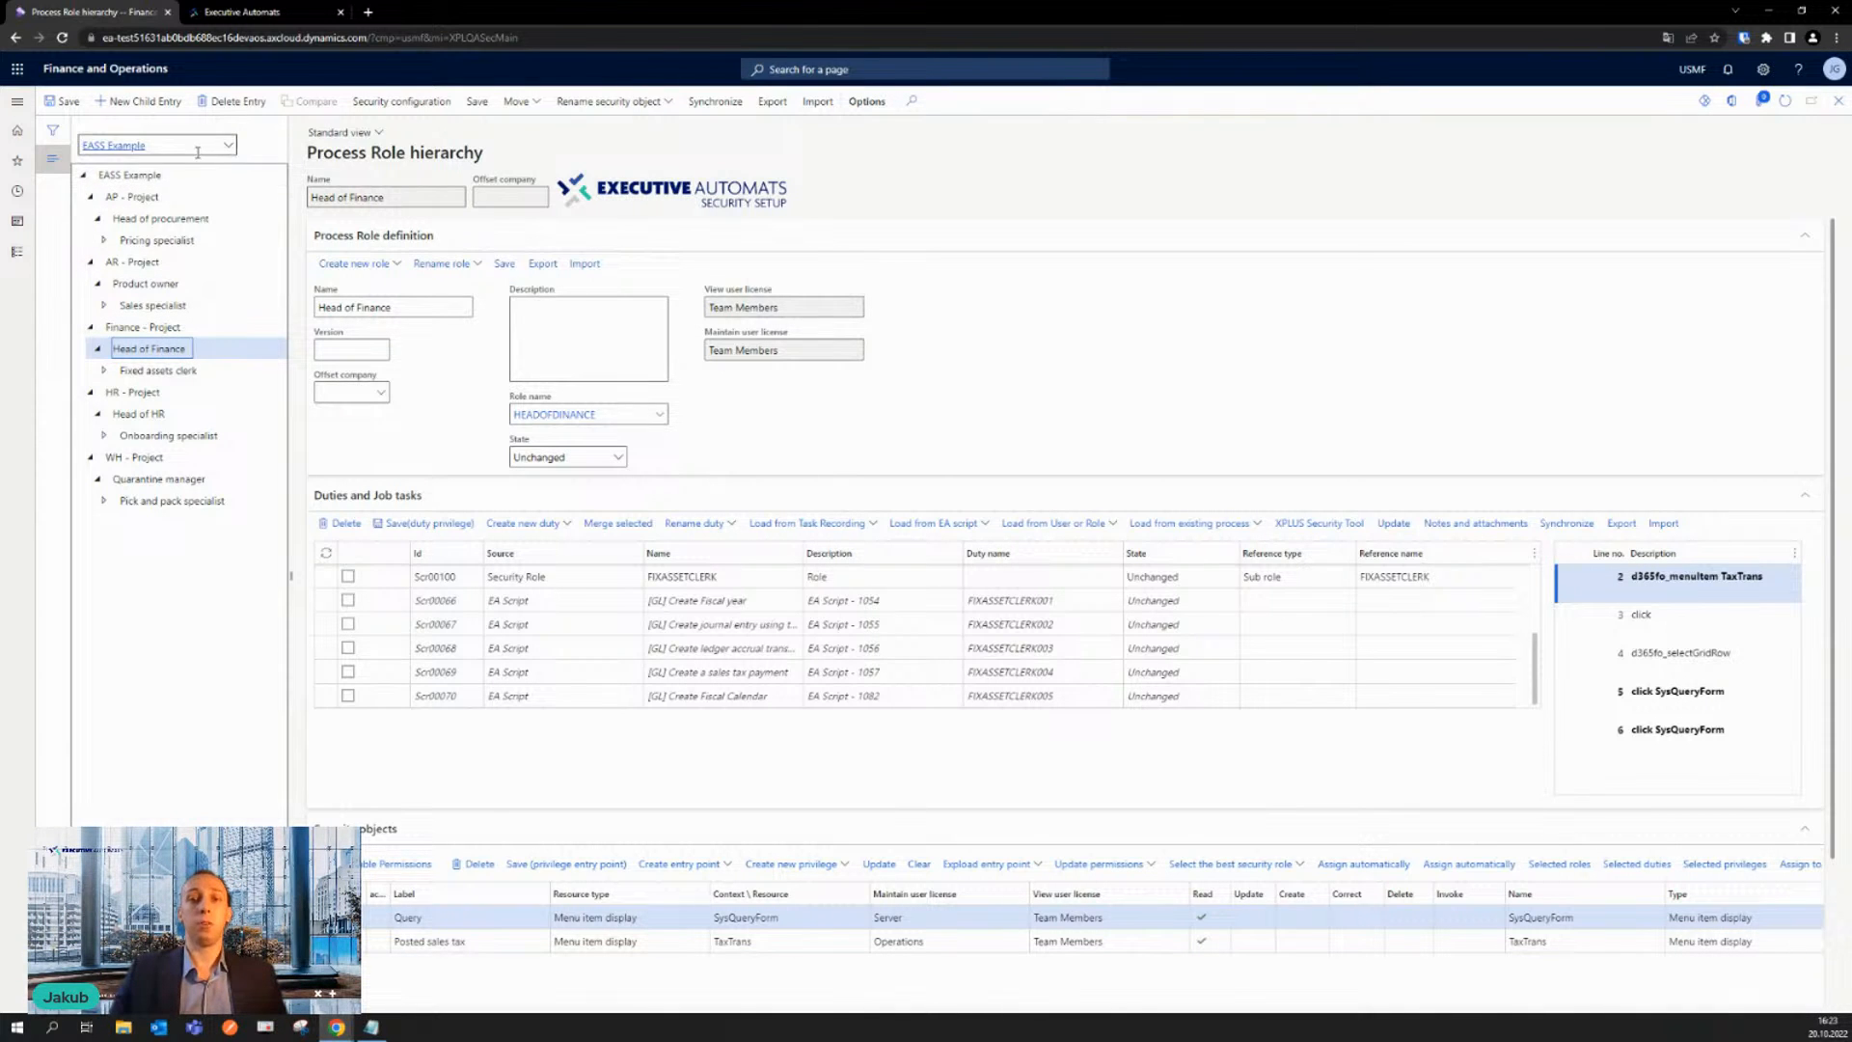
- Switch the process role hierarchy to EASS Roles and view the Sales Representative role
click(228, 144)
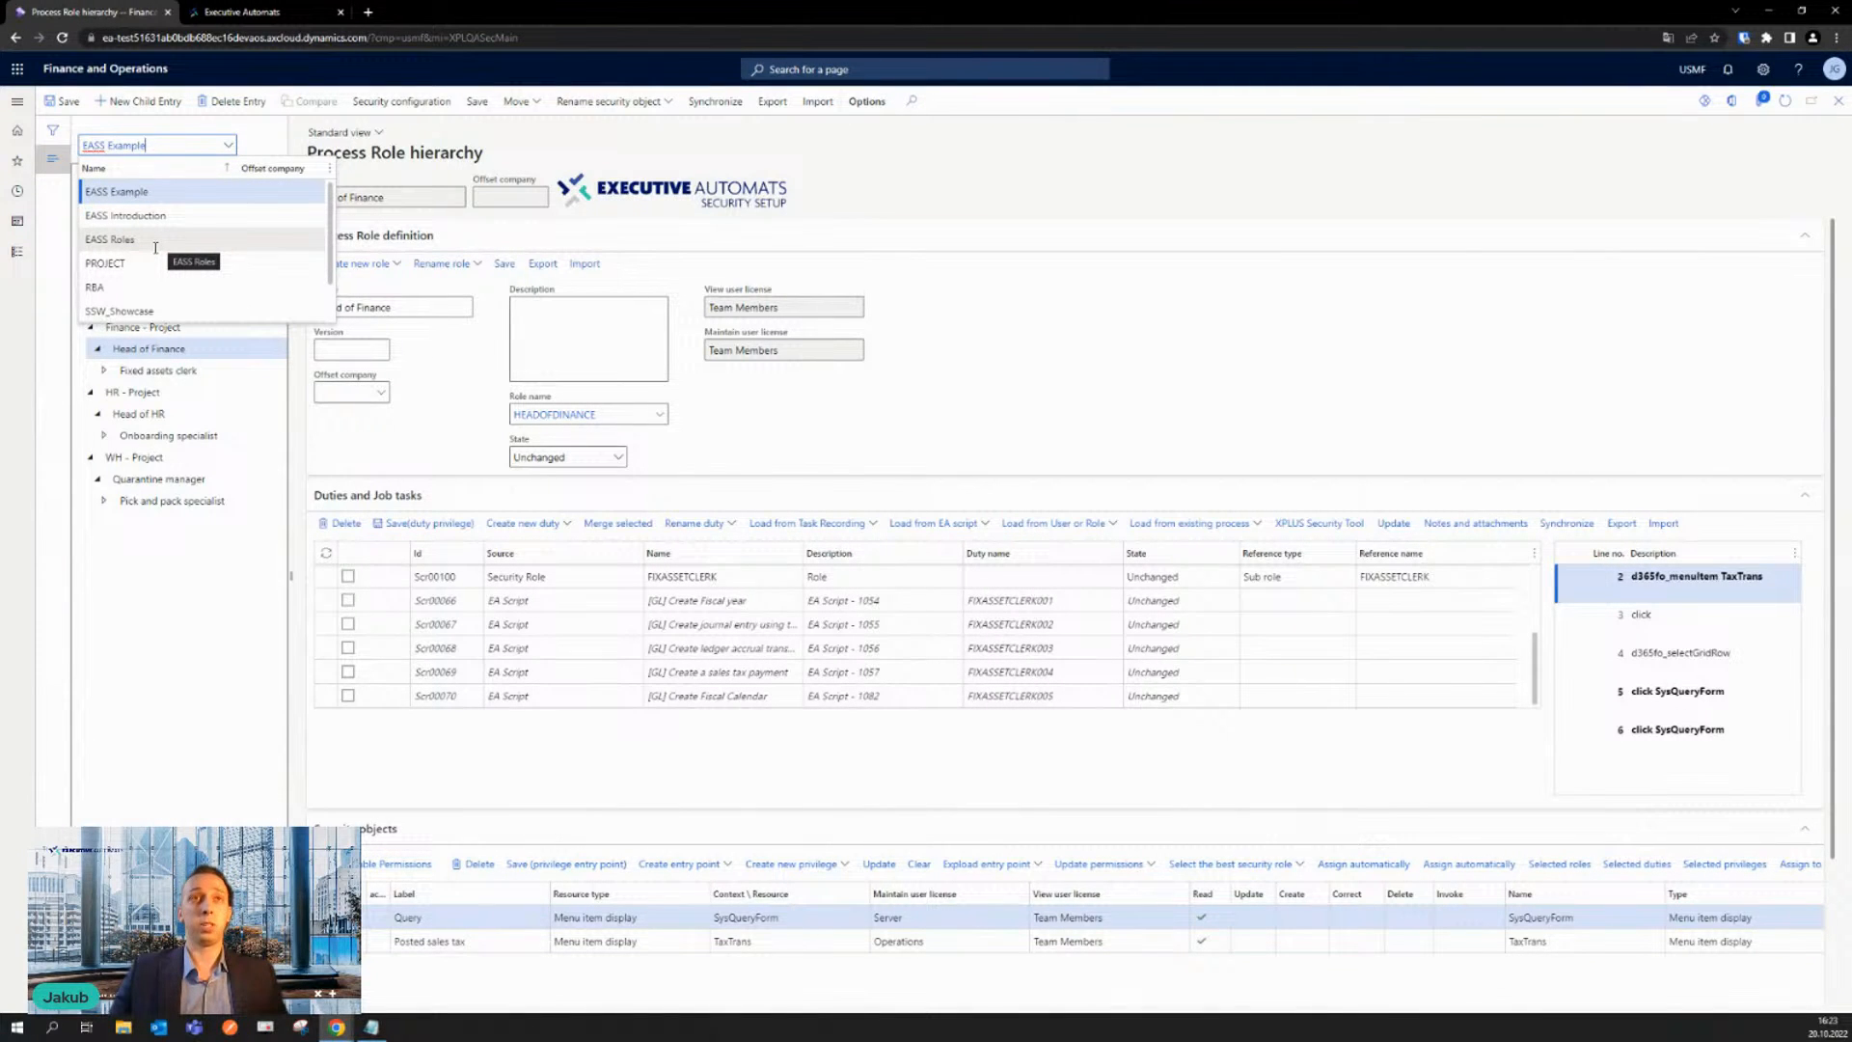
click(155, 241)
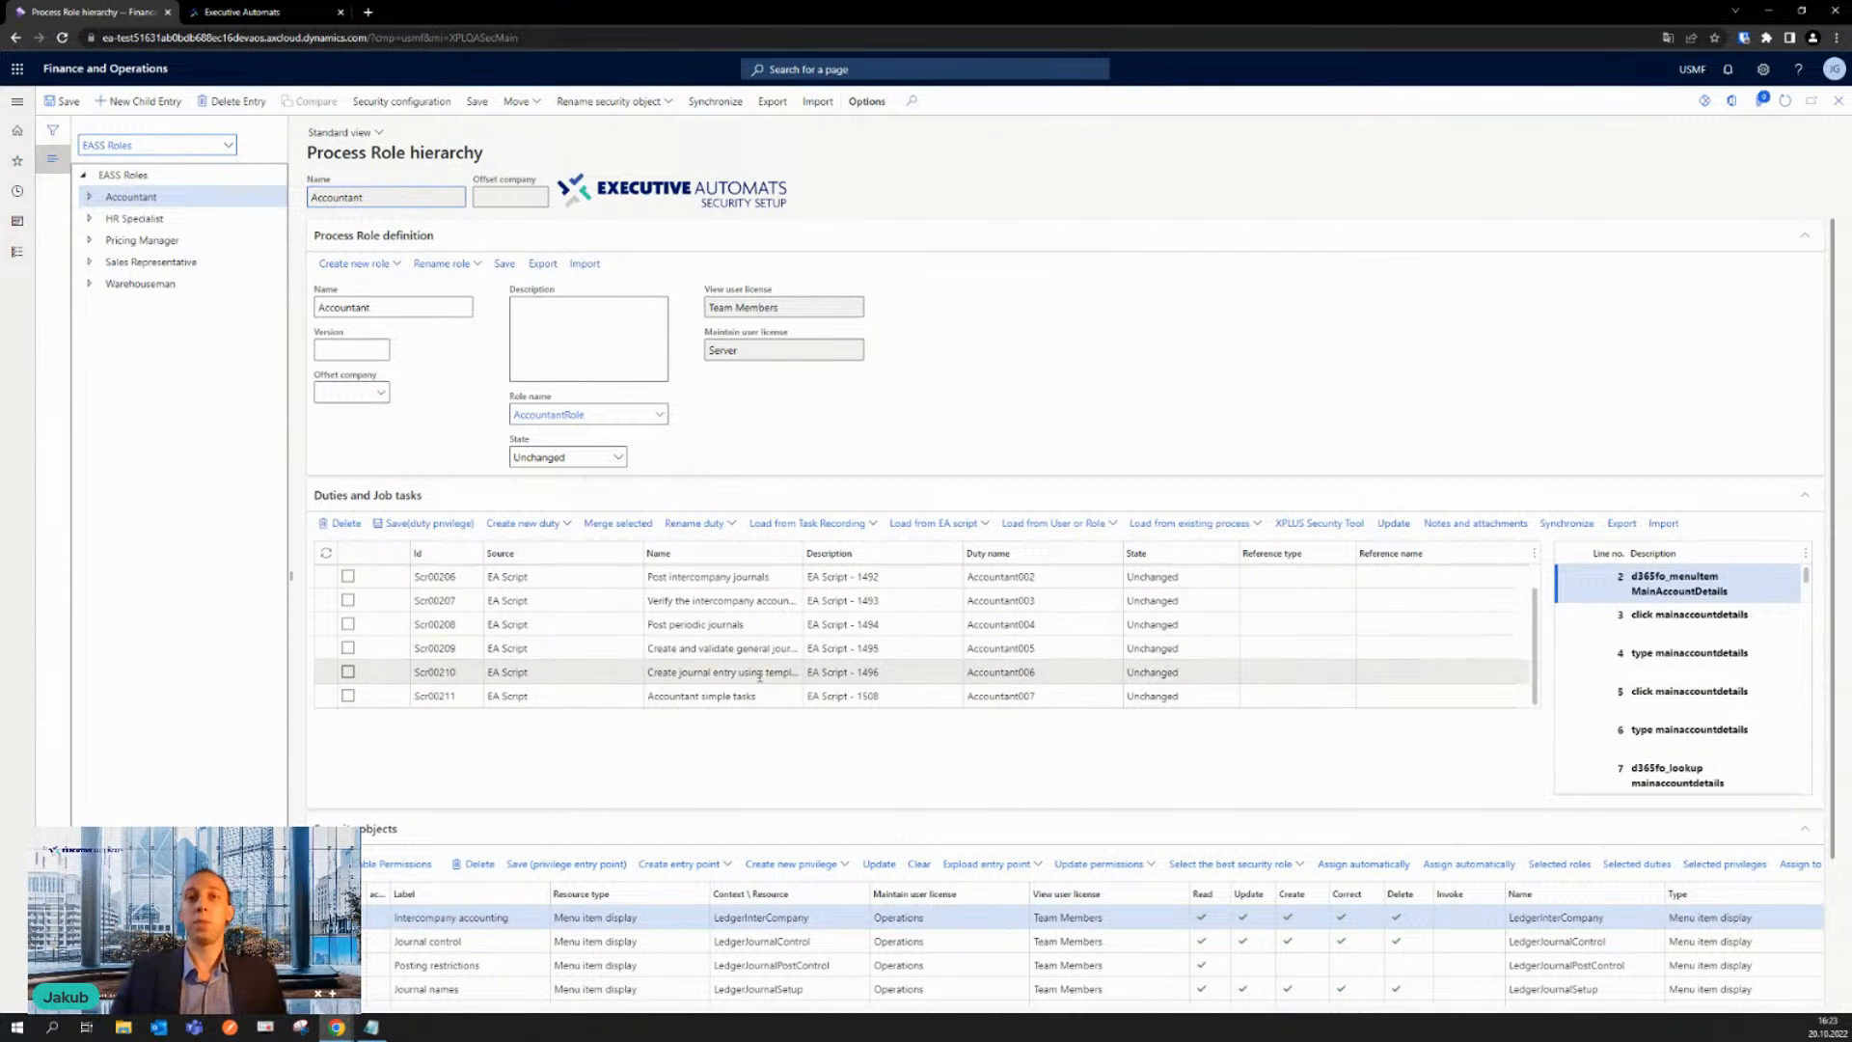
click(180, 262)
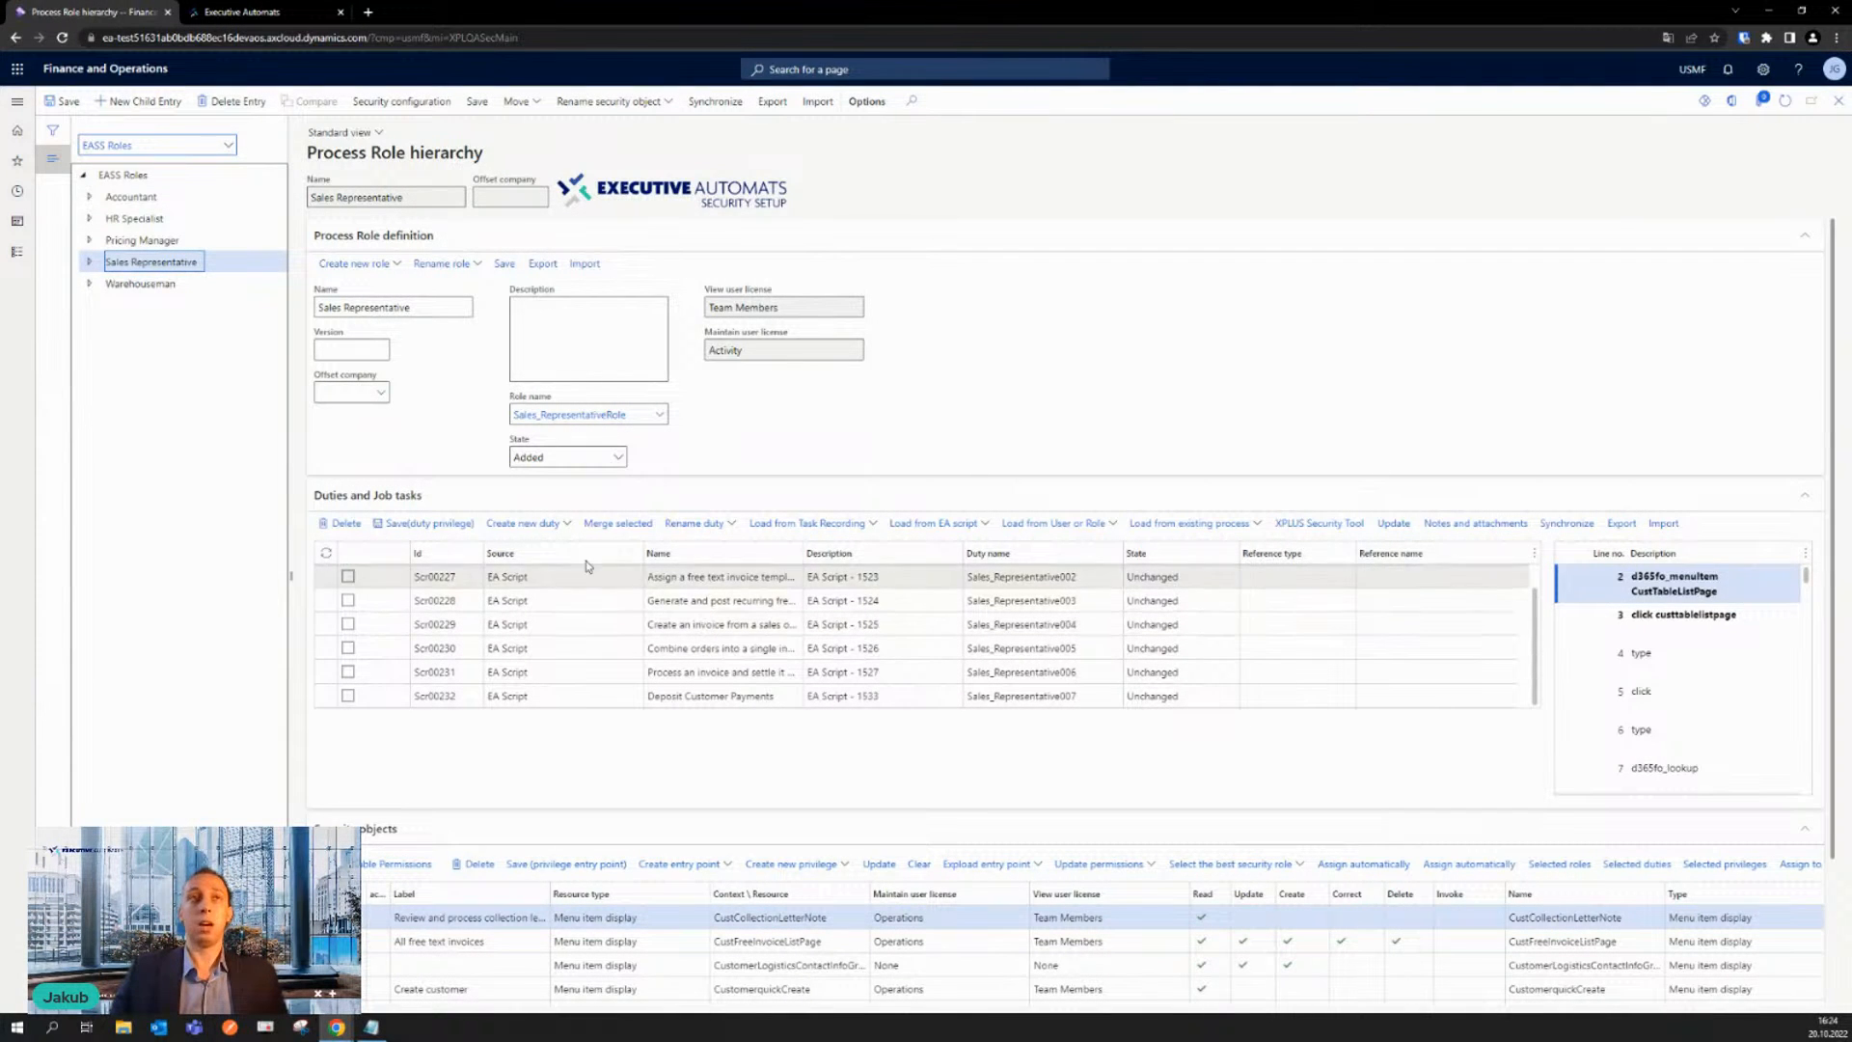
- Open Security licenses and examine the user licenses summary with its per-user license types and prices
click(16, 252)
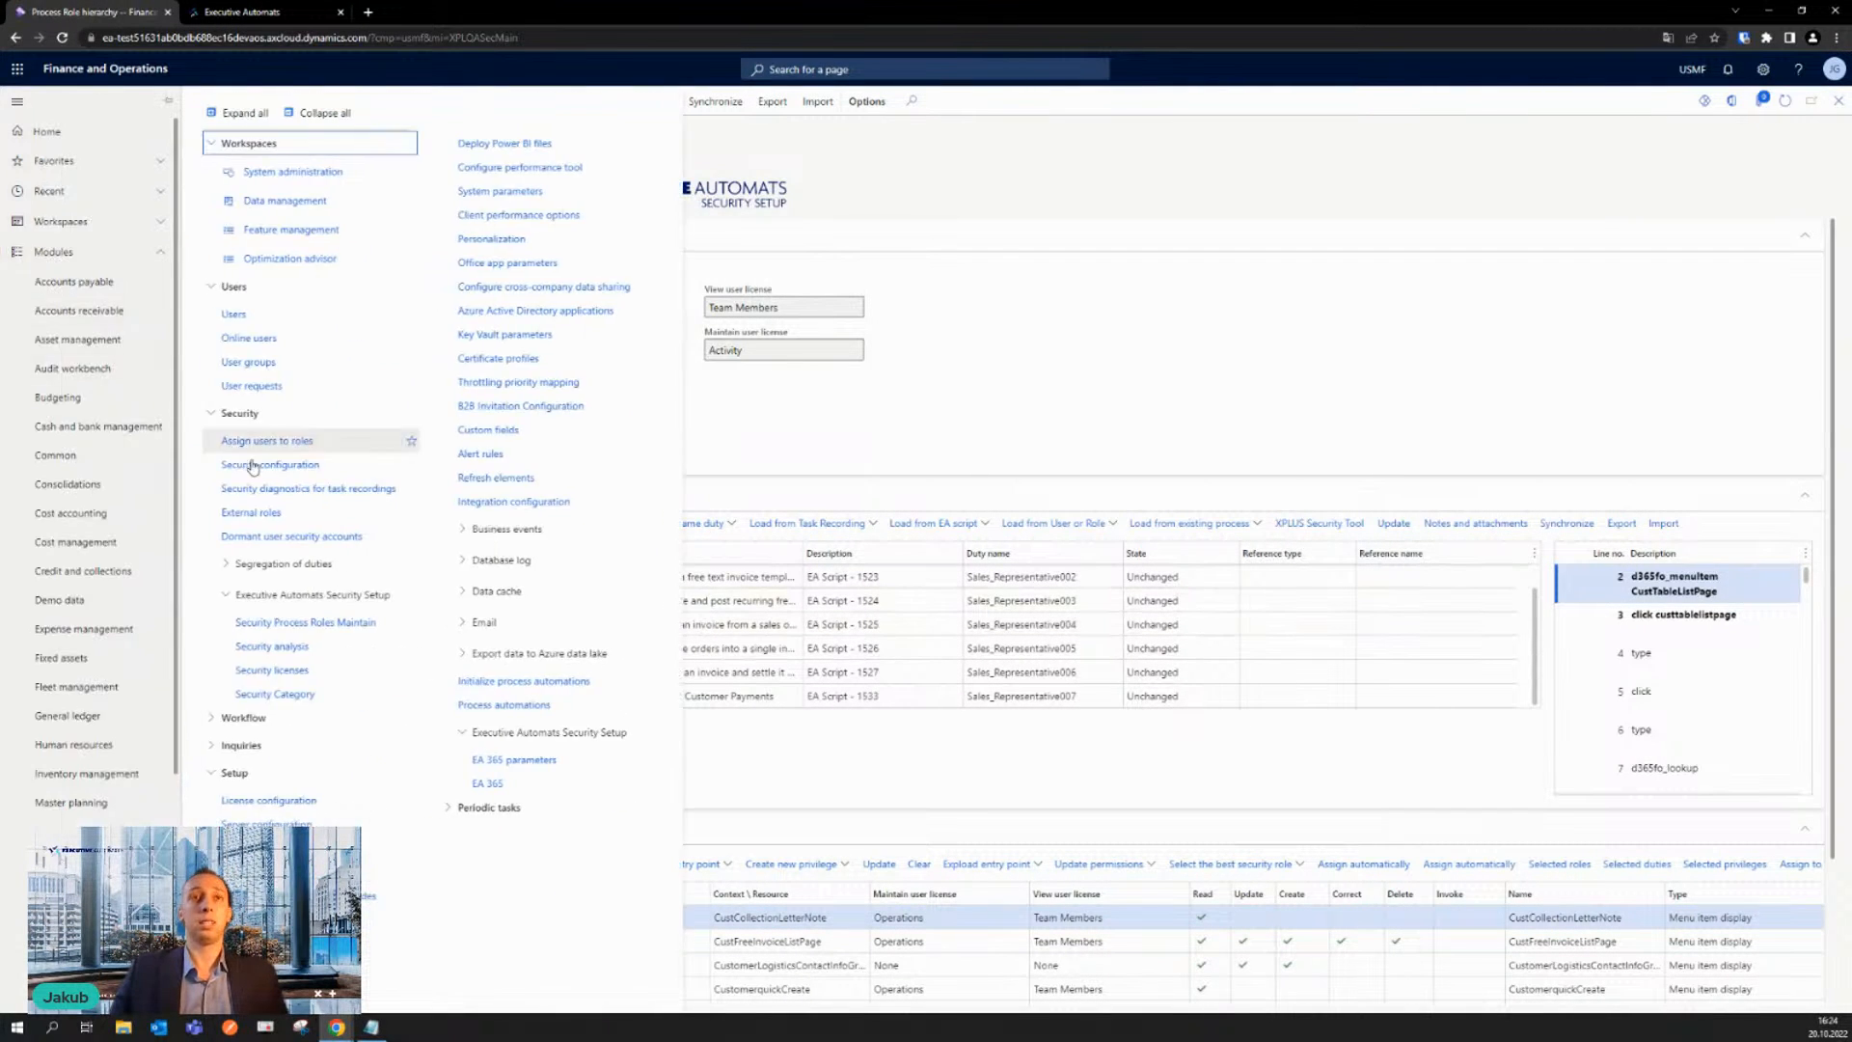
click(308, 675)
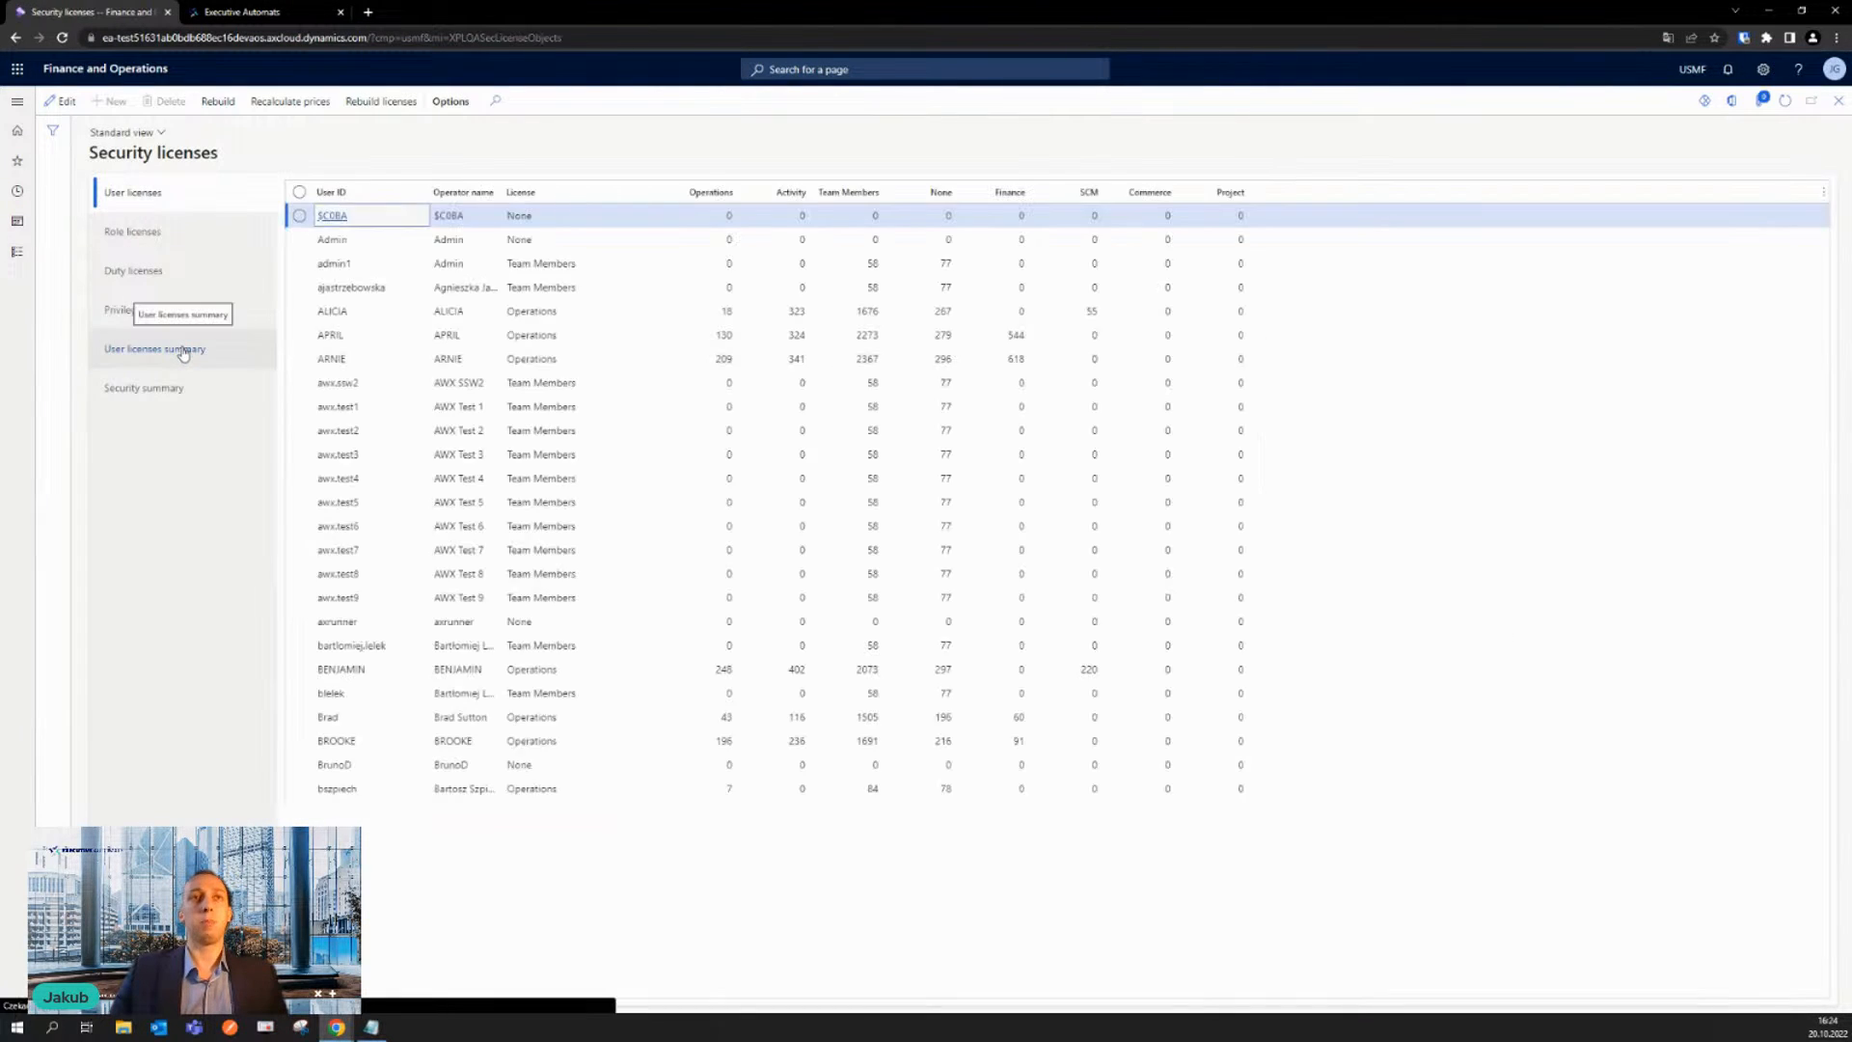
click(184, 350)
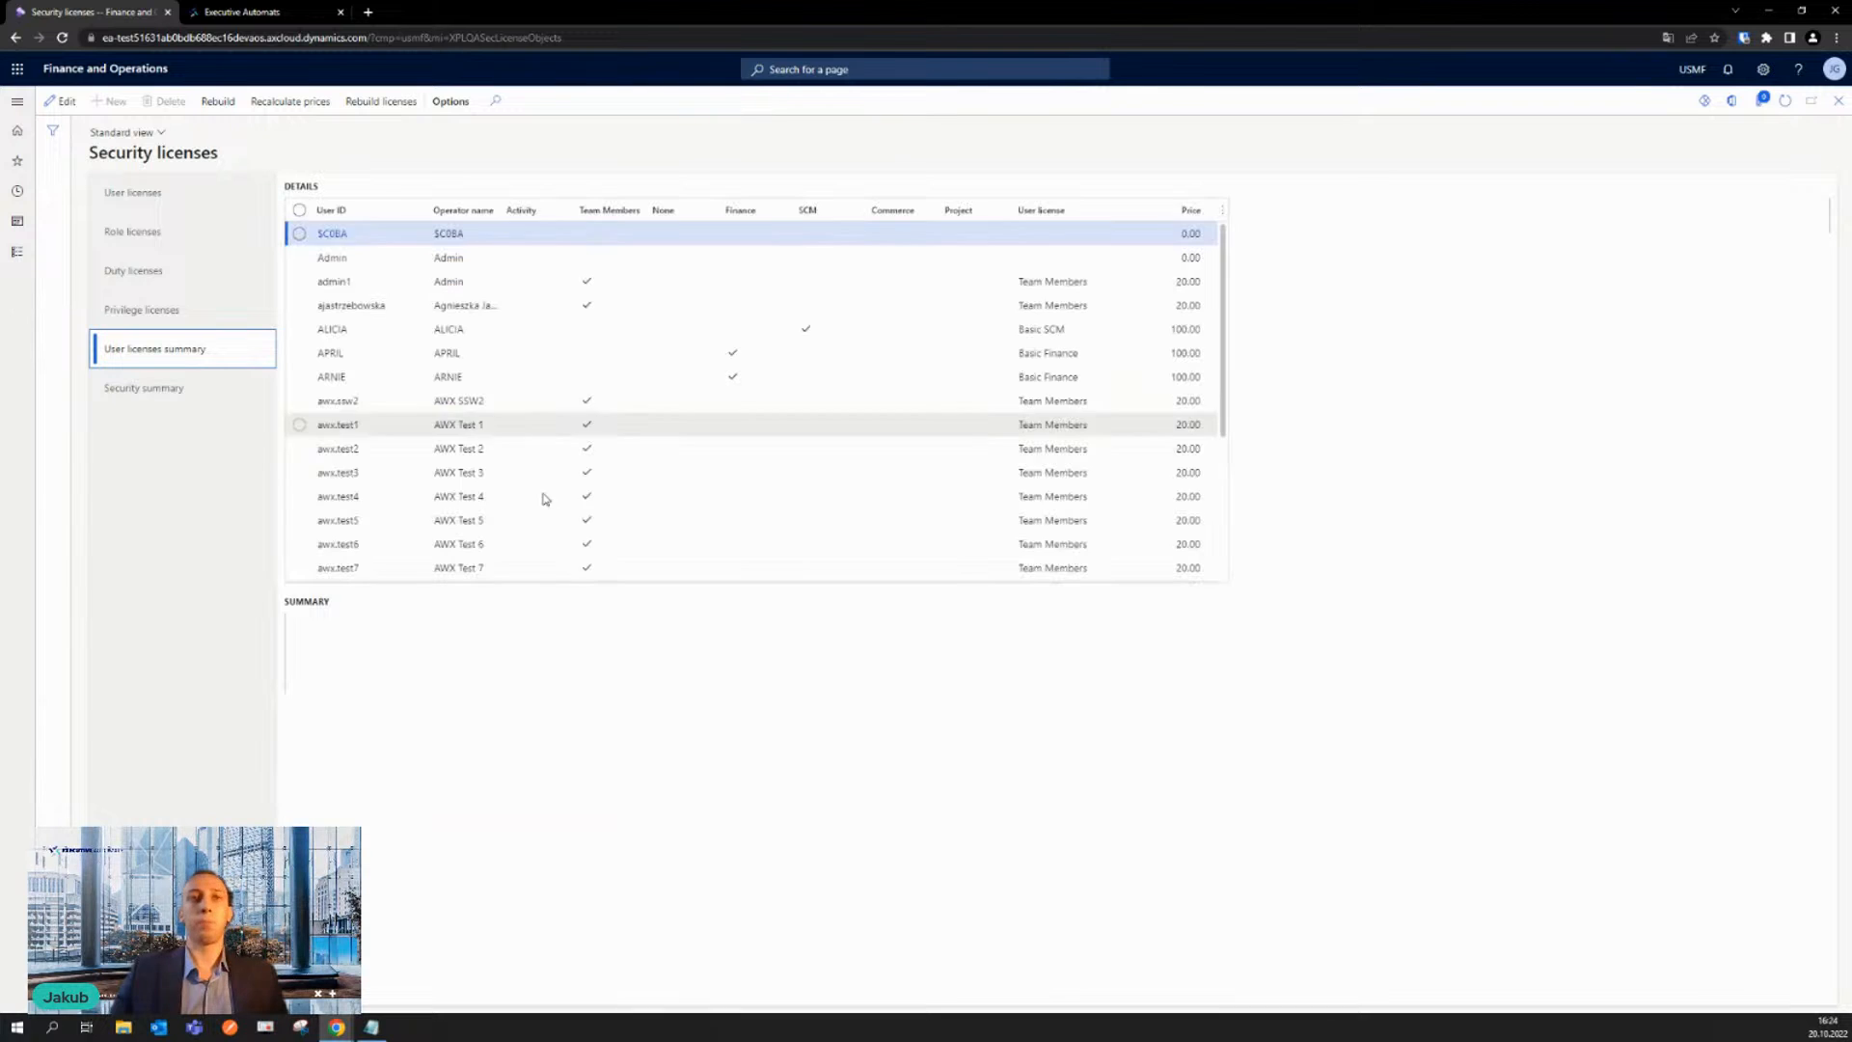
scroll(494, 447, down, 3)
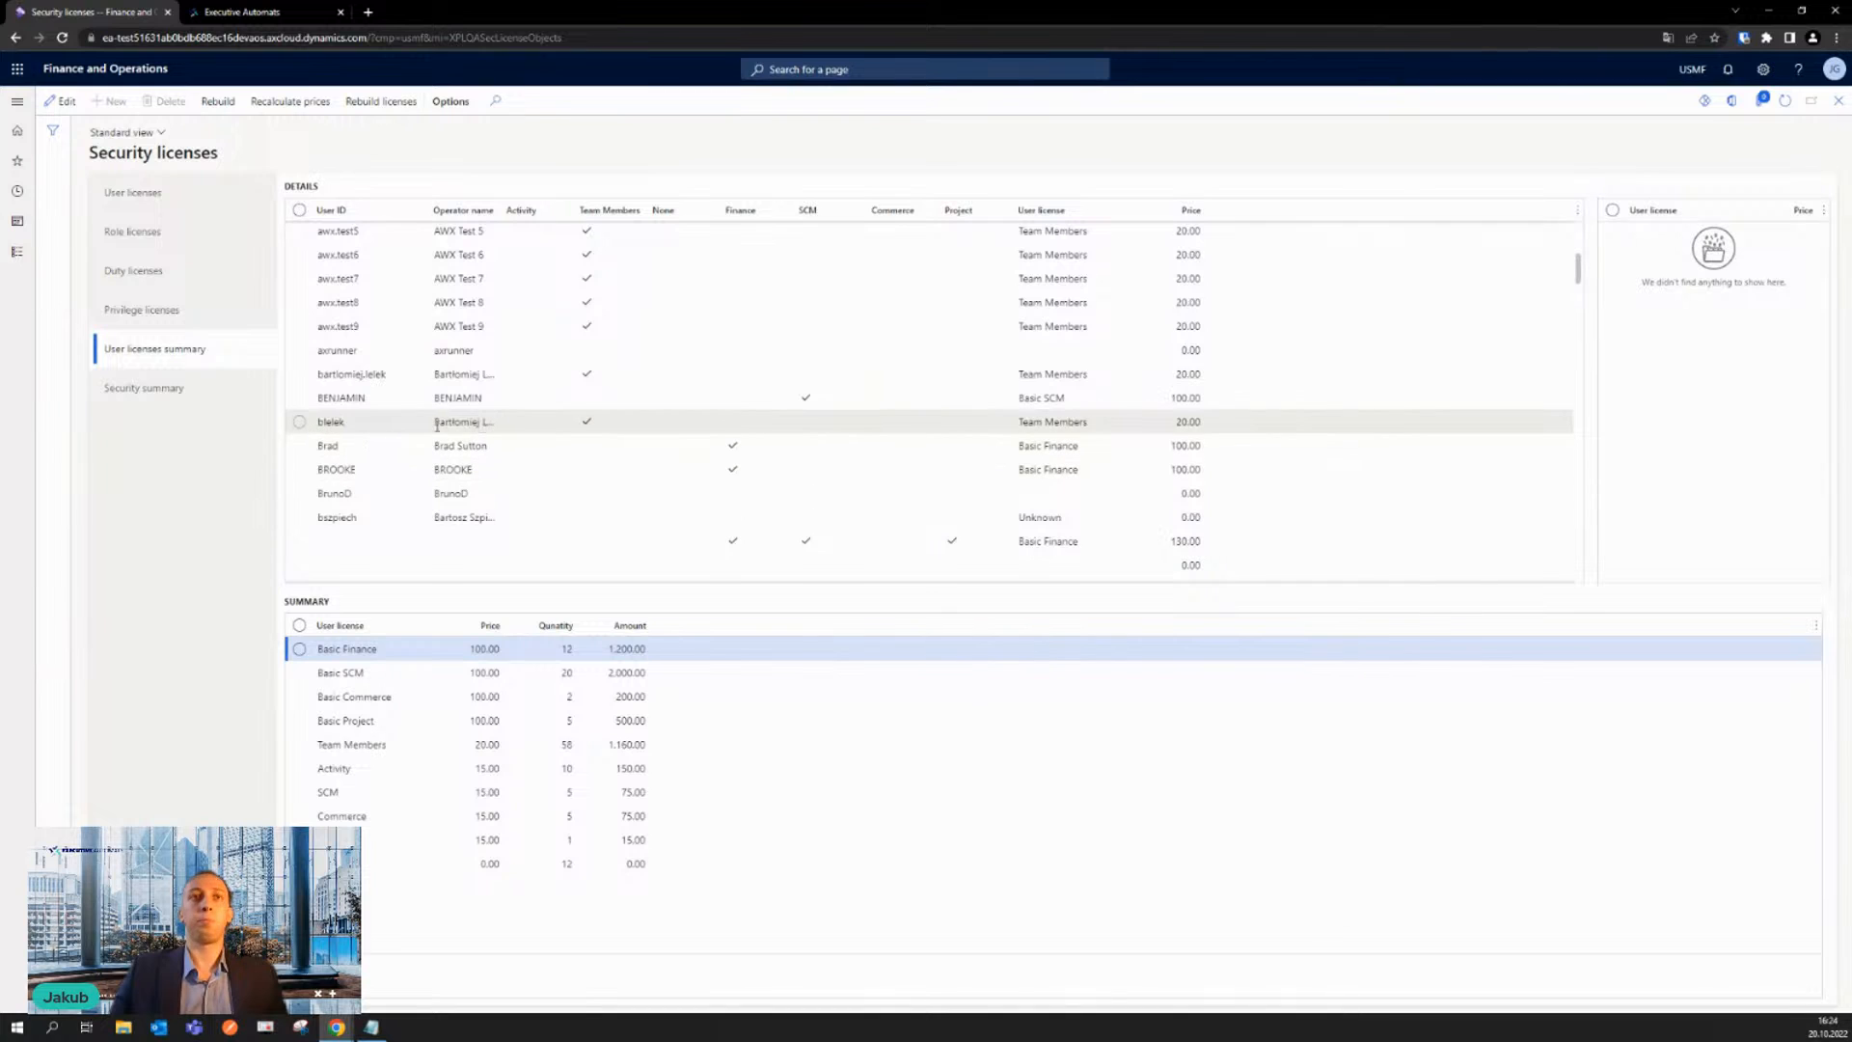
scroll(415, 483, up, 1)
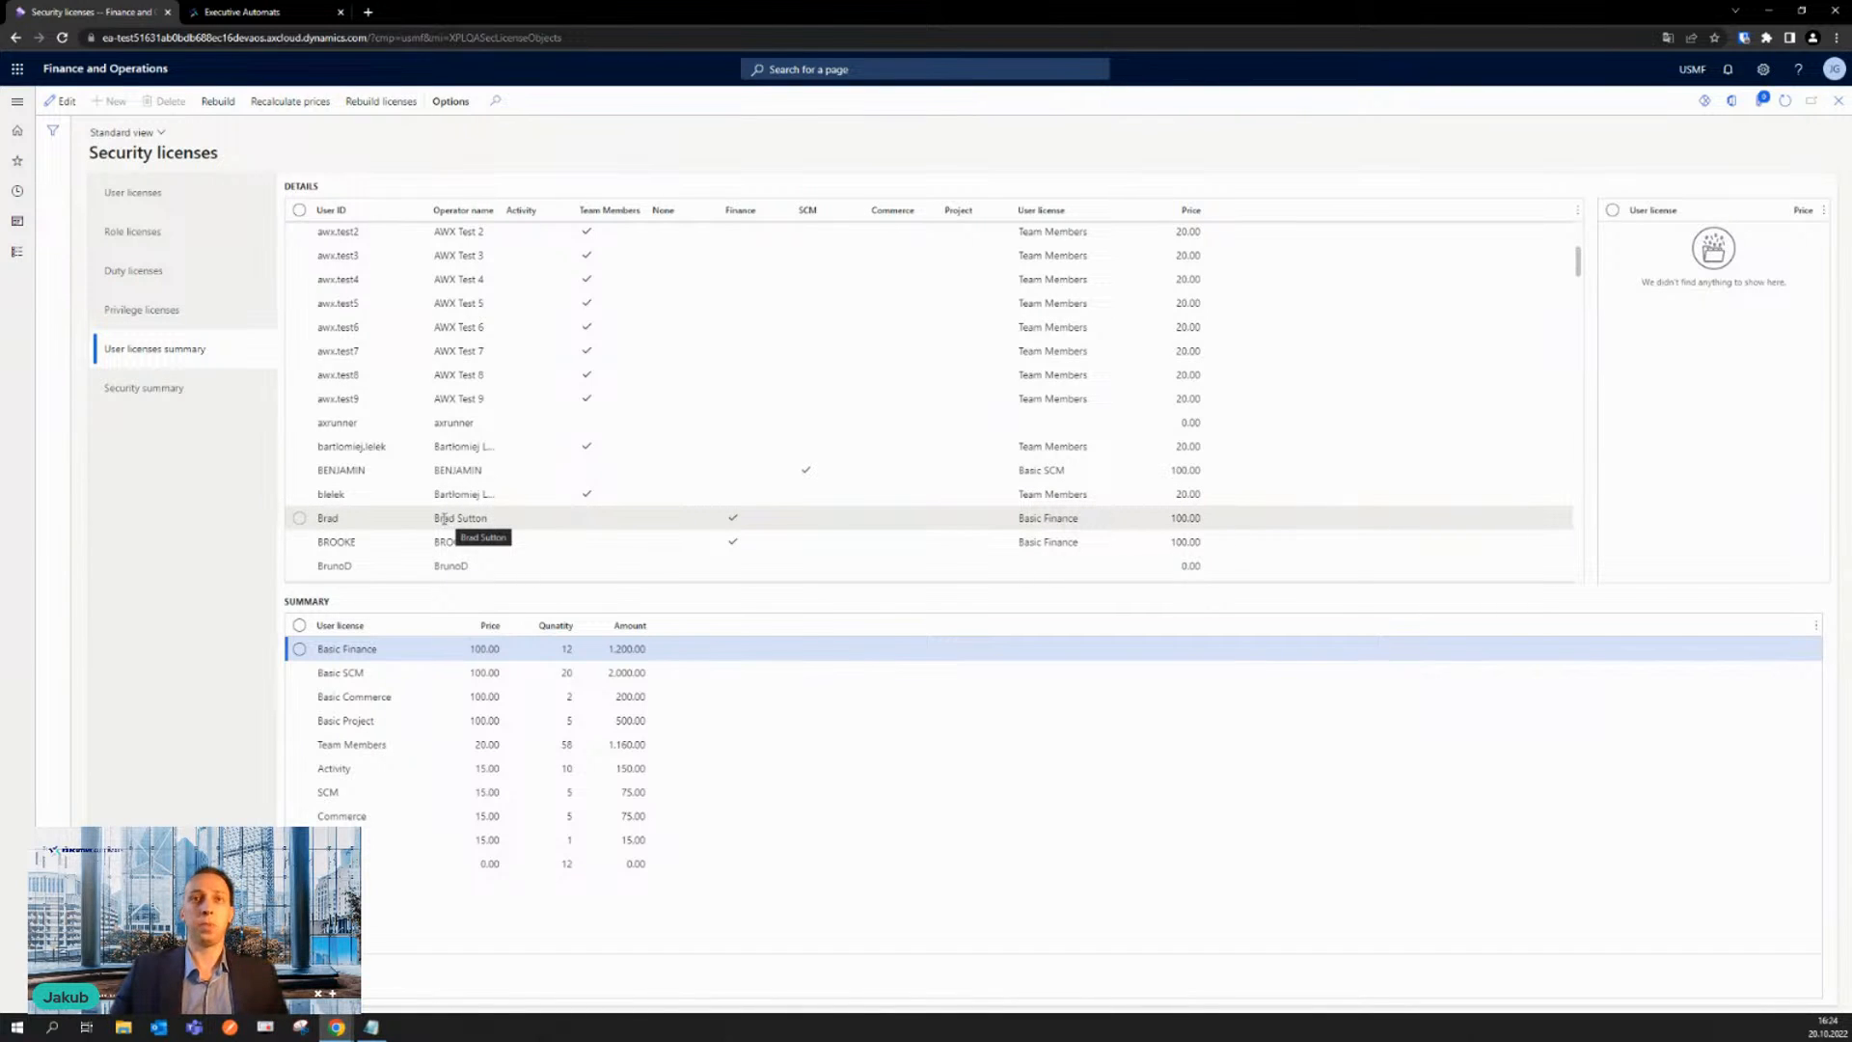
- Compare the license details of a Basic Finance user with those of the Team Members user listed directly above
click(299, 518)
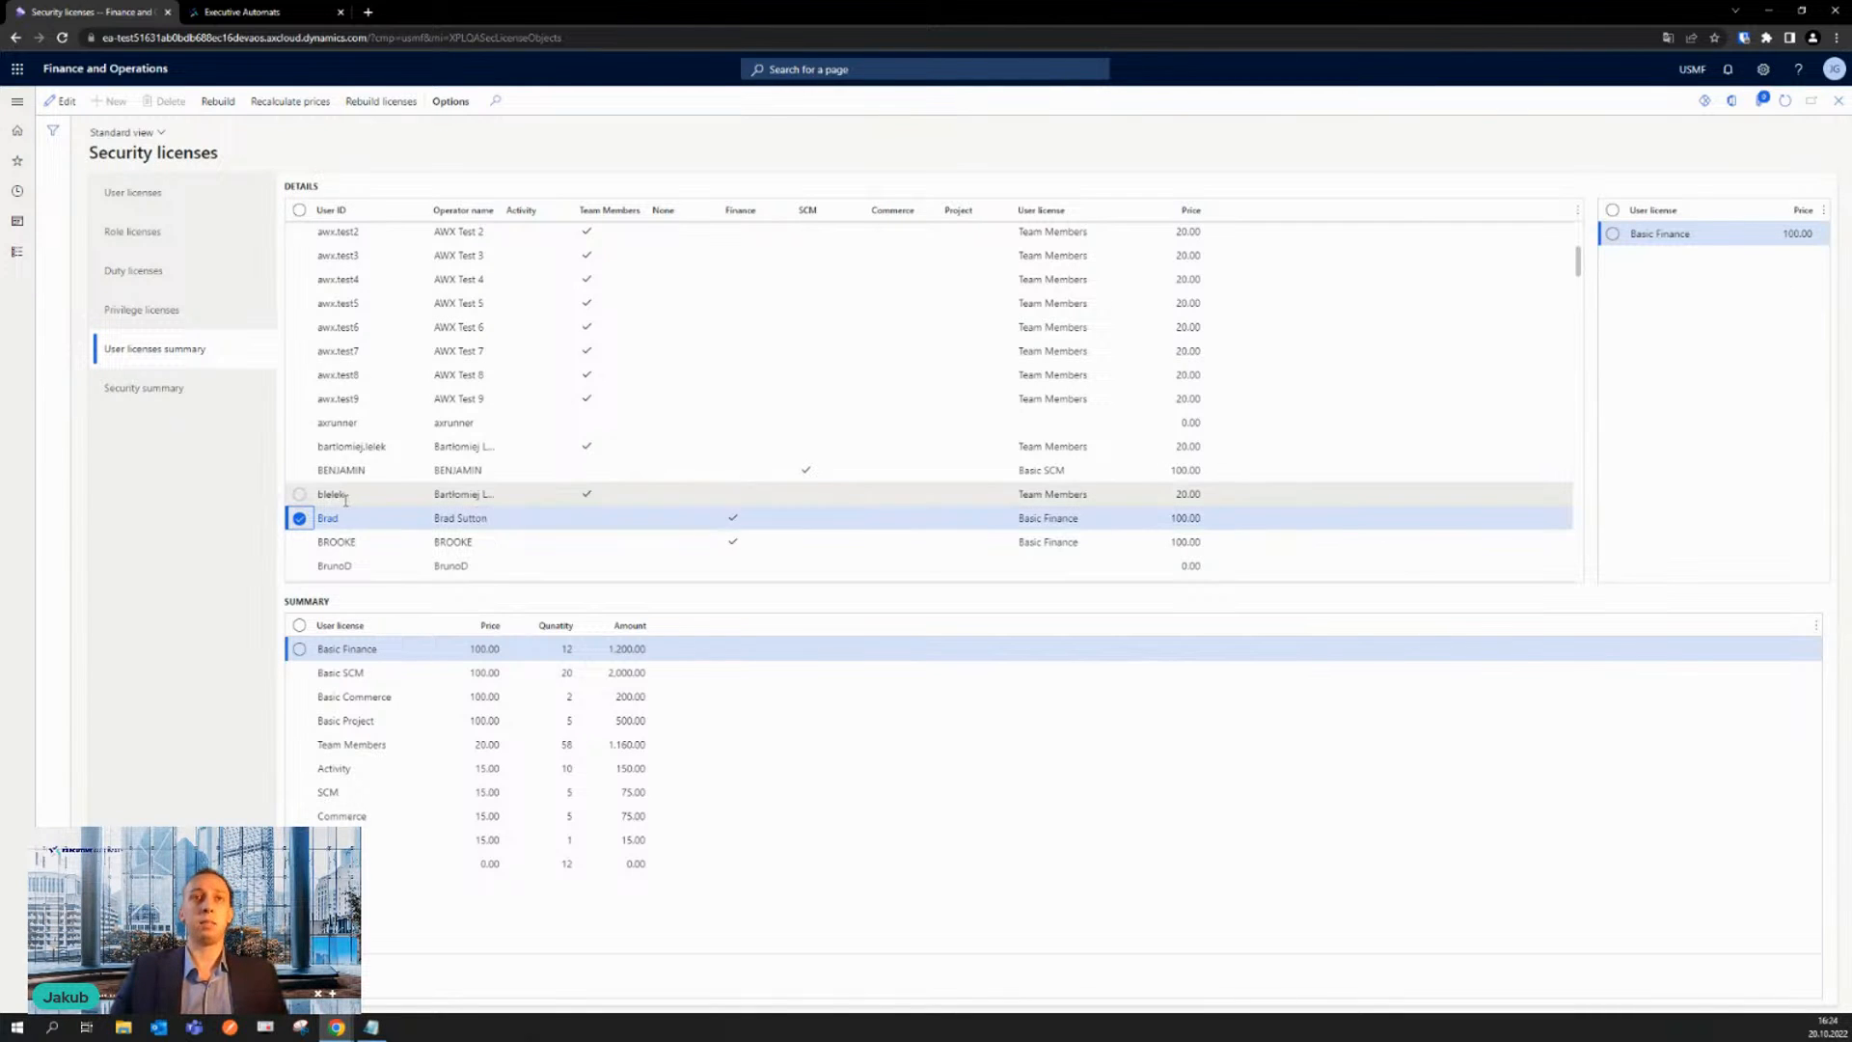
click(300, 494)
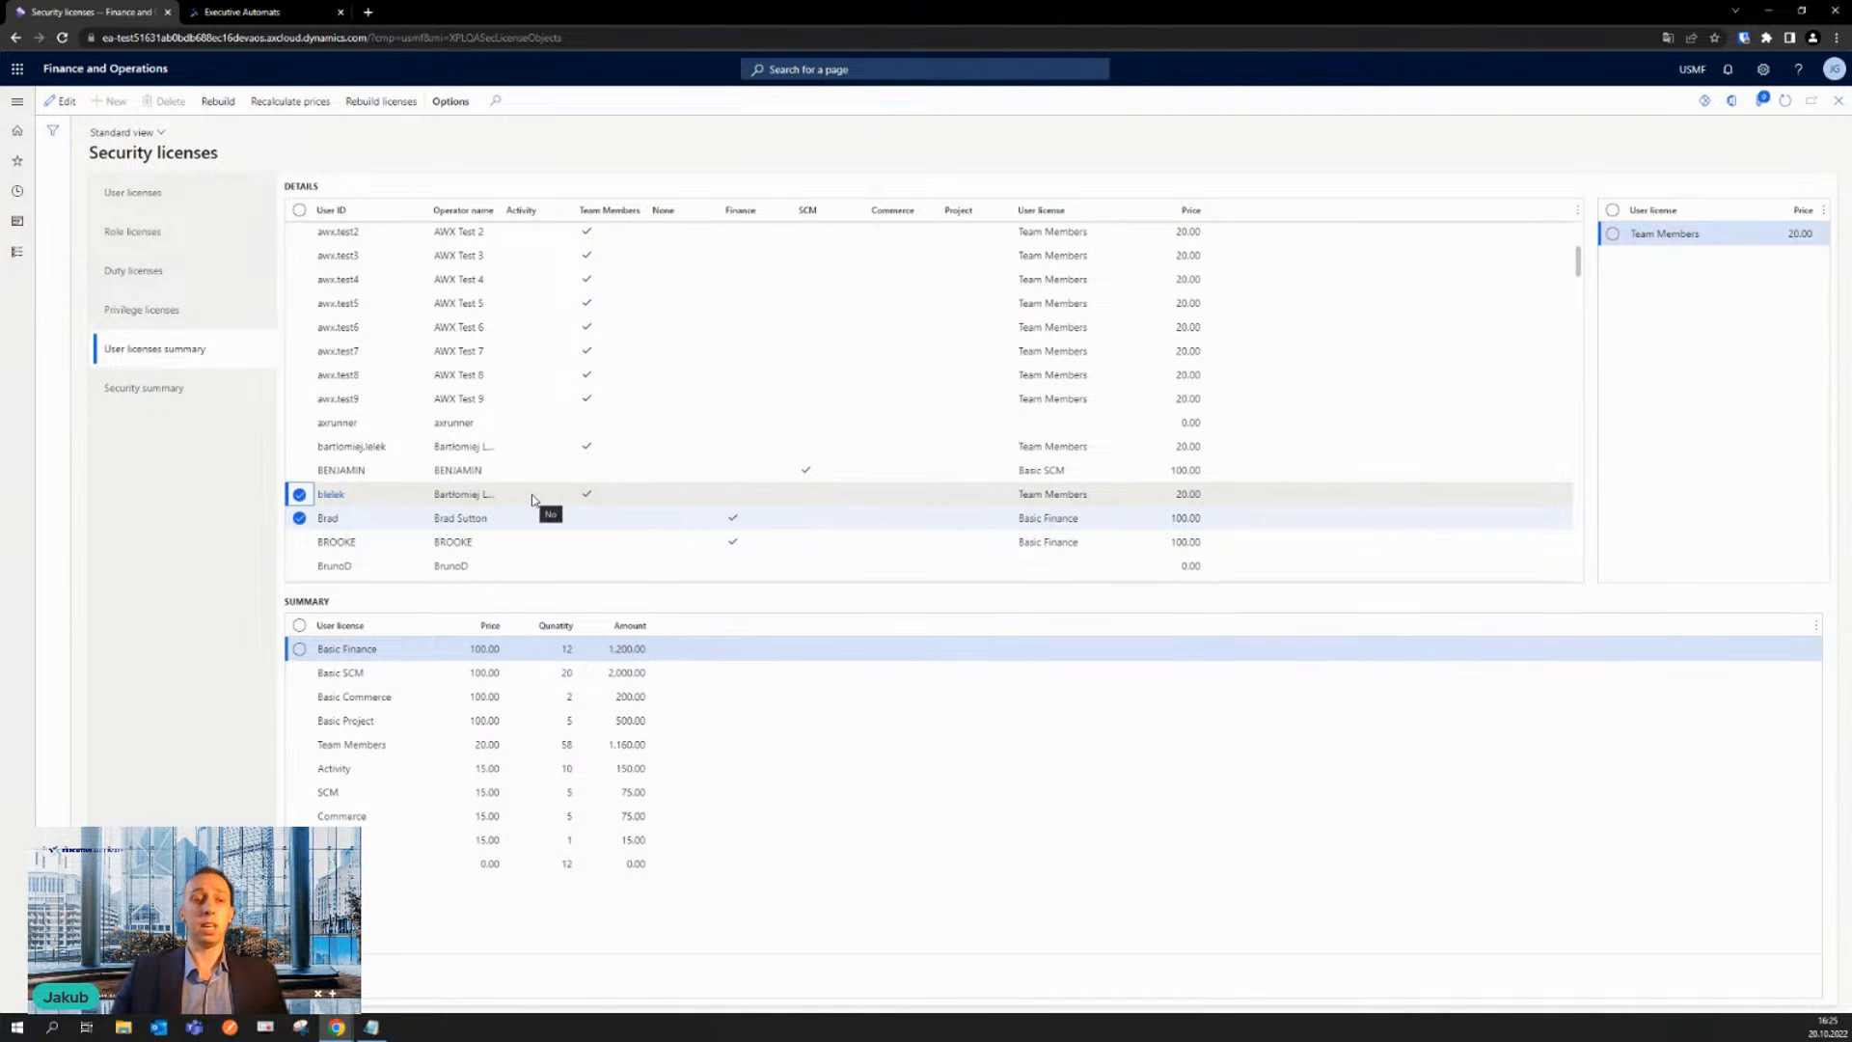
click(309, 522)
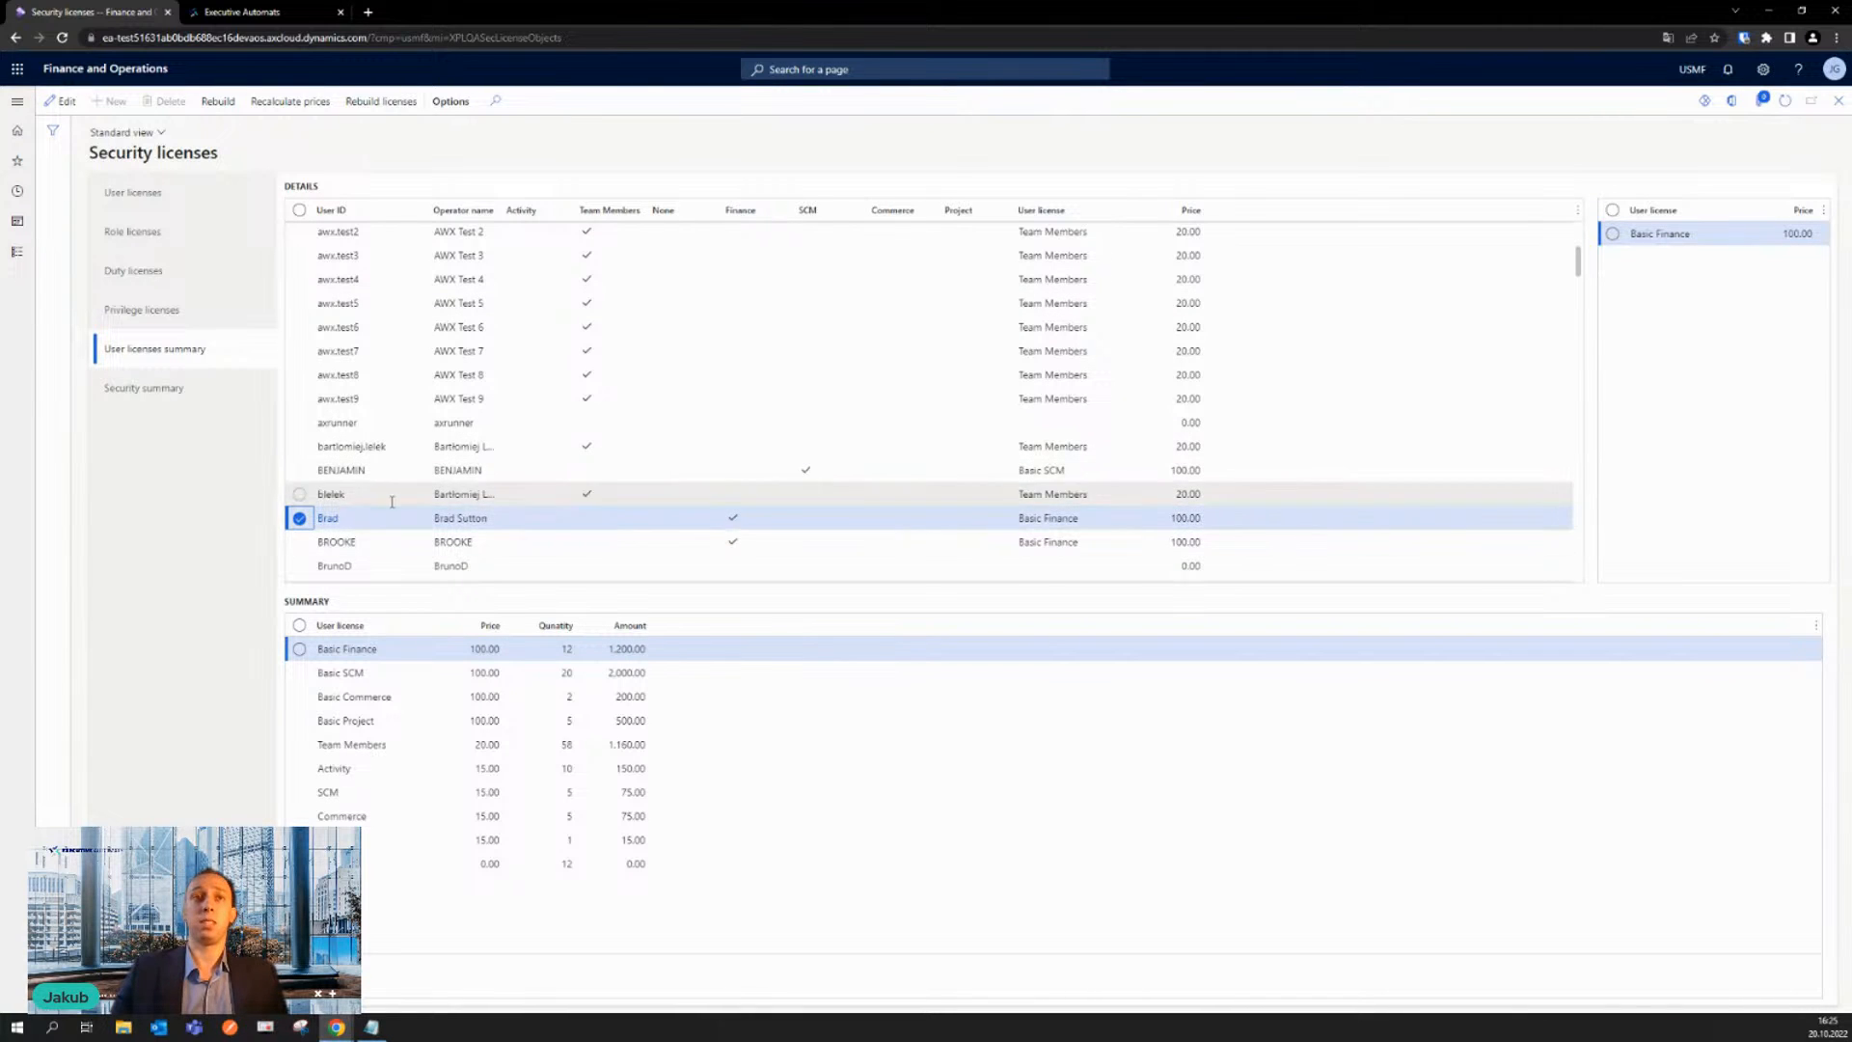
click(300, 520)
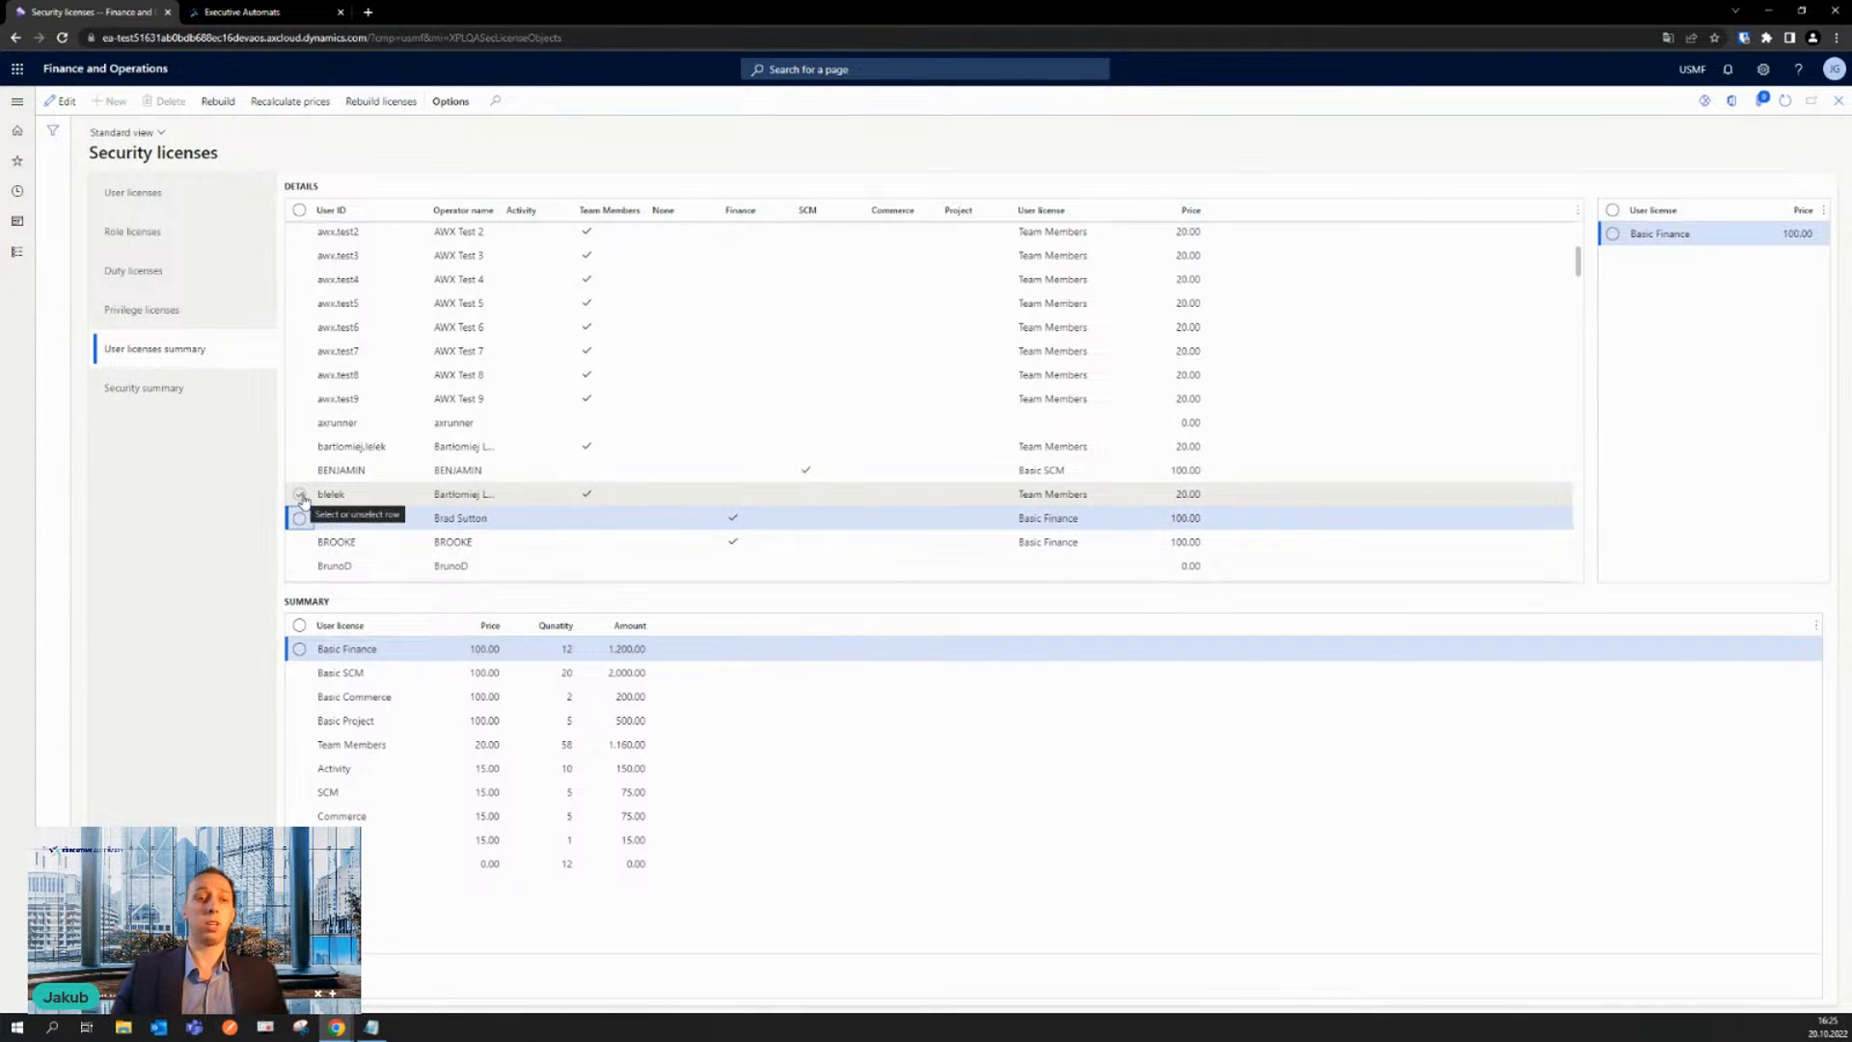
click(300, 494)
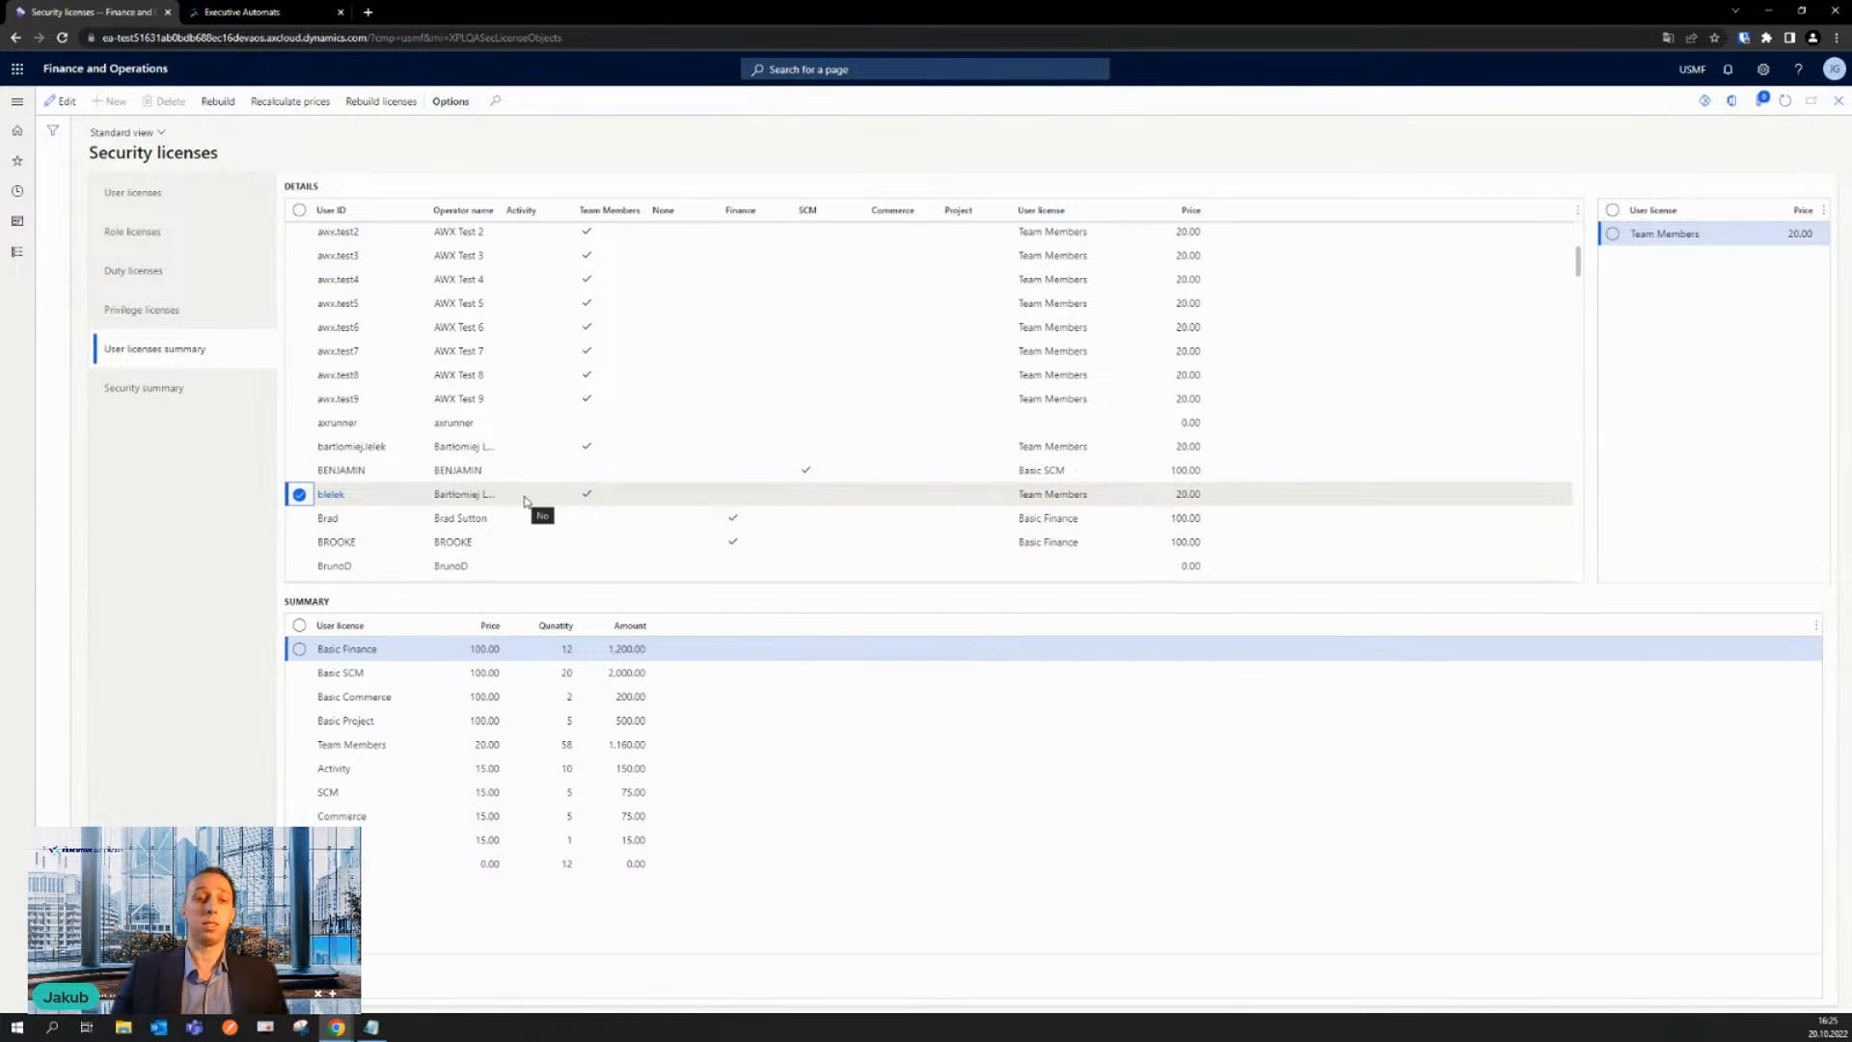
- Switch to Executive Automats, play script 1562 "[AR] Adding new Method of payment" through to its end, and close the player
click(281, 11)
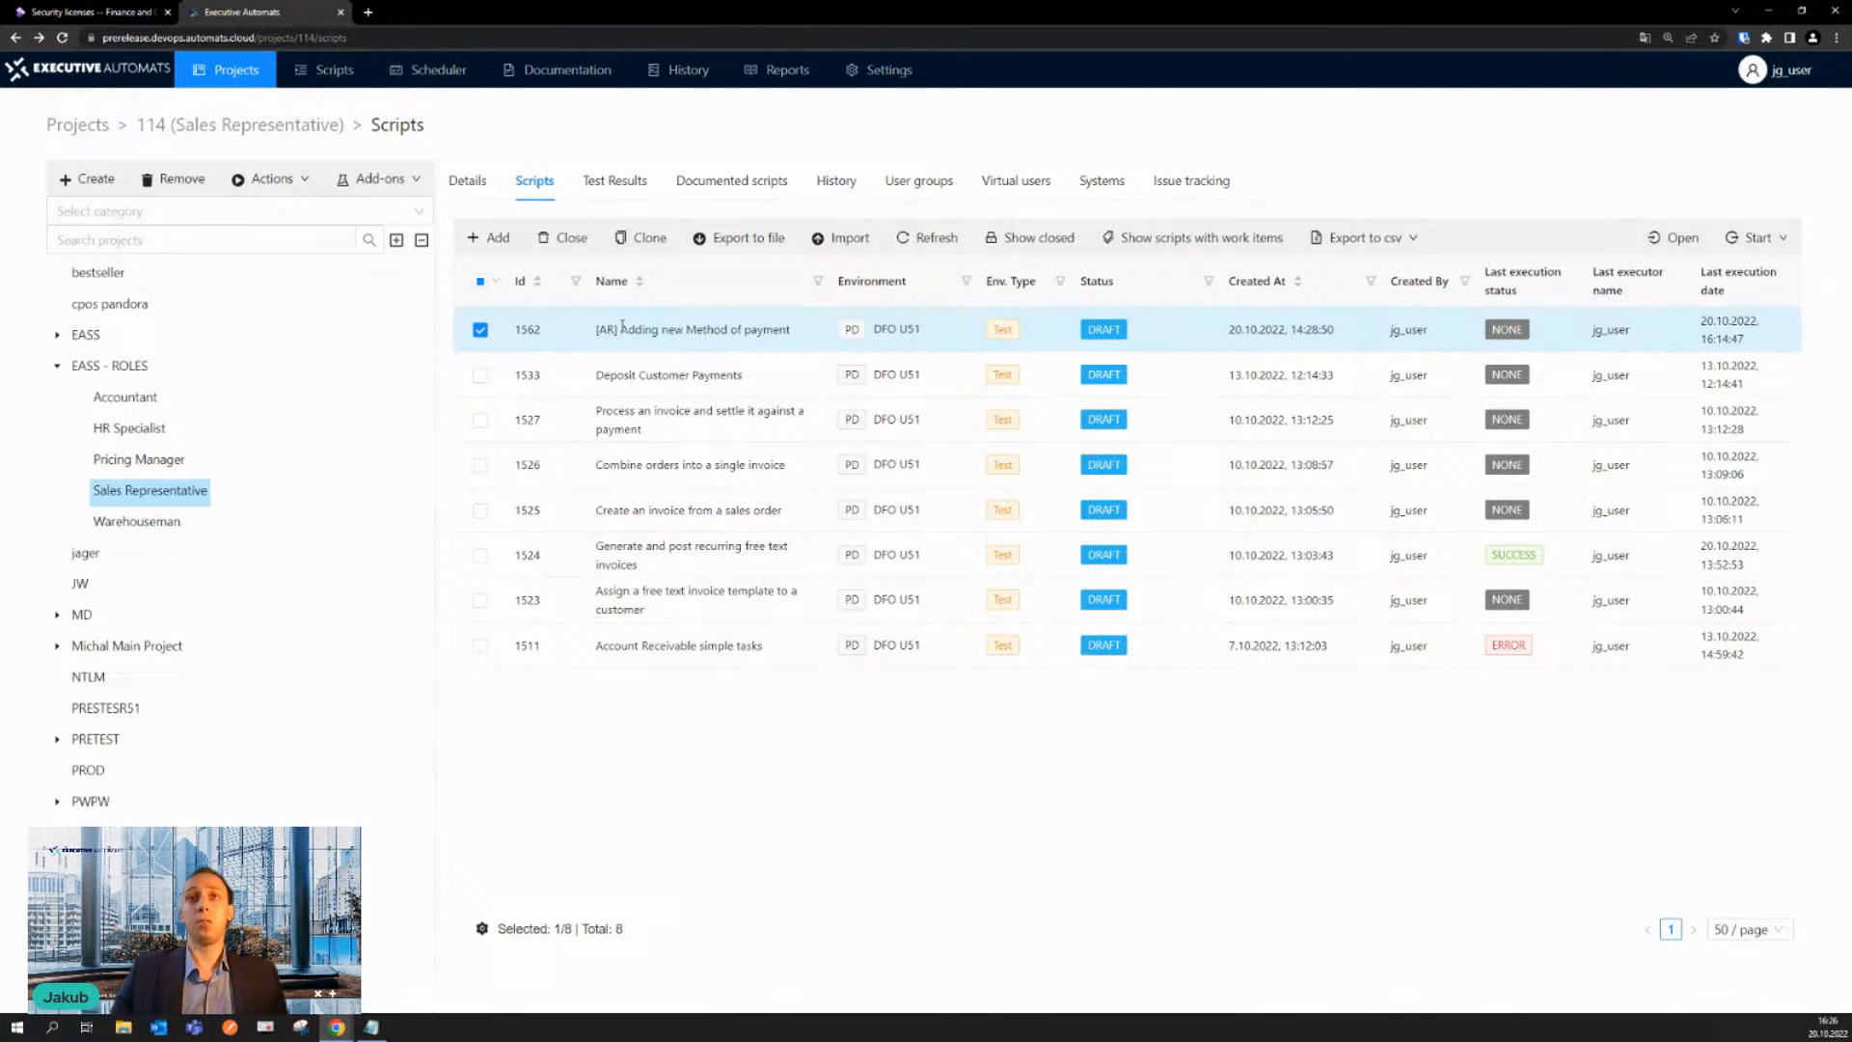
double_click(682, 344)
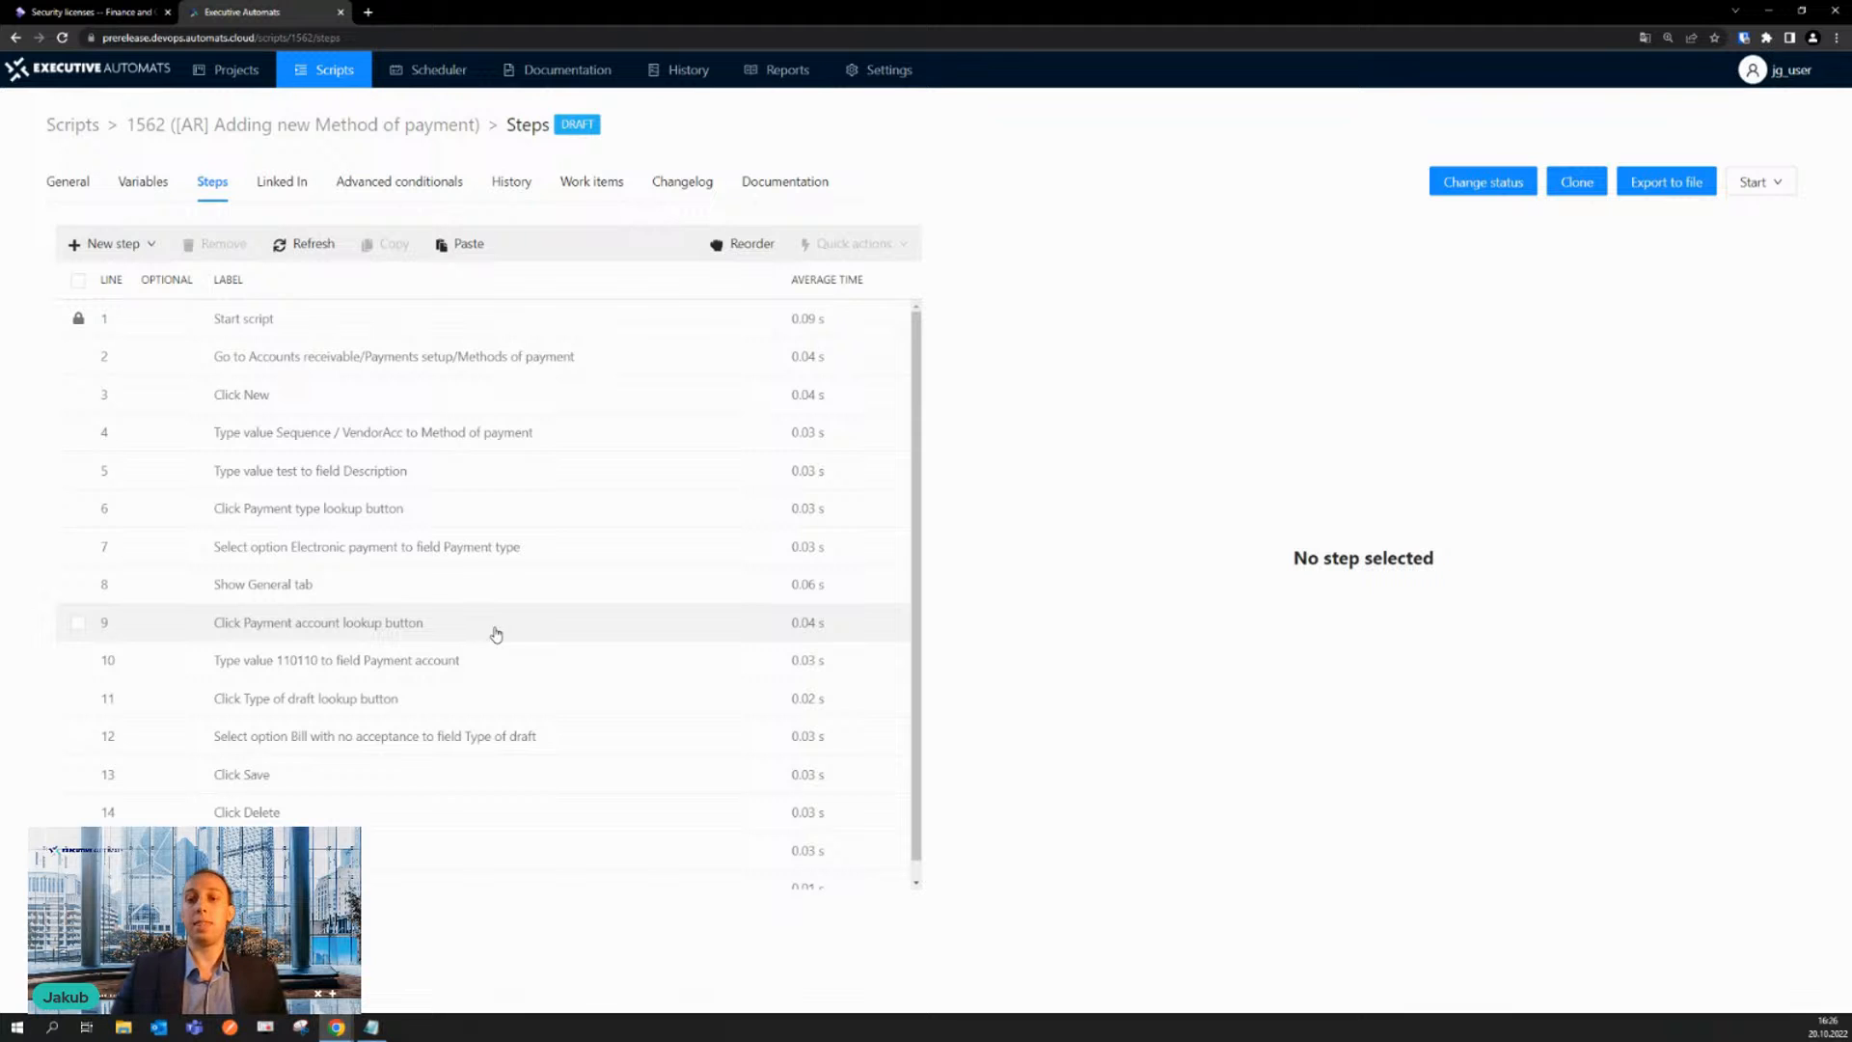
click(1761, 192)
click(1744, 249)
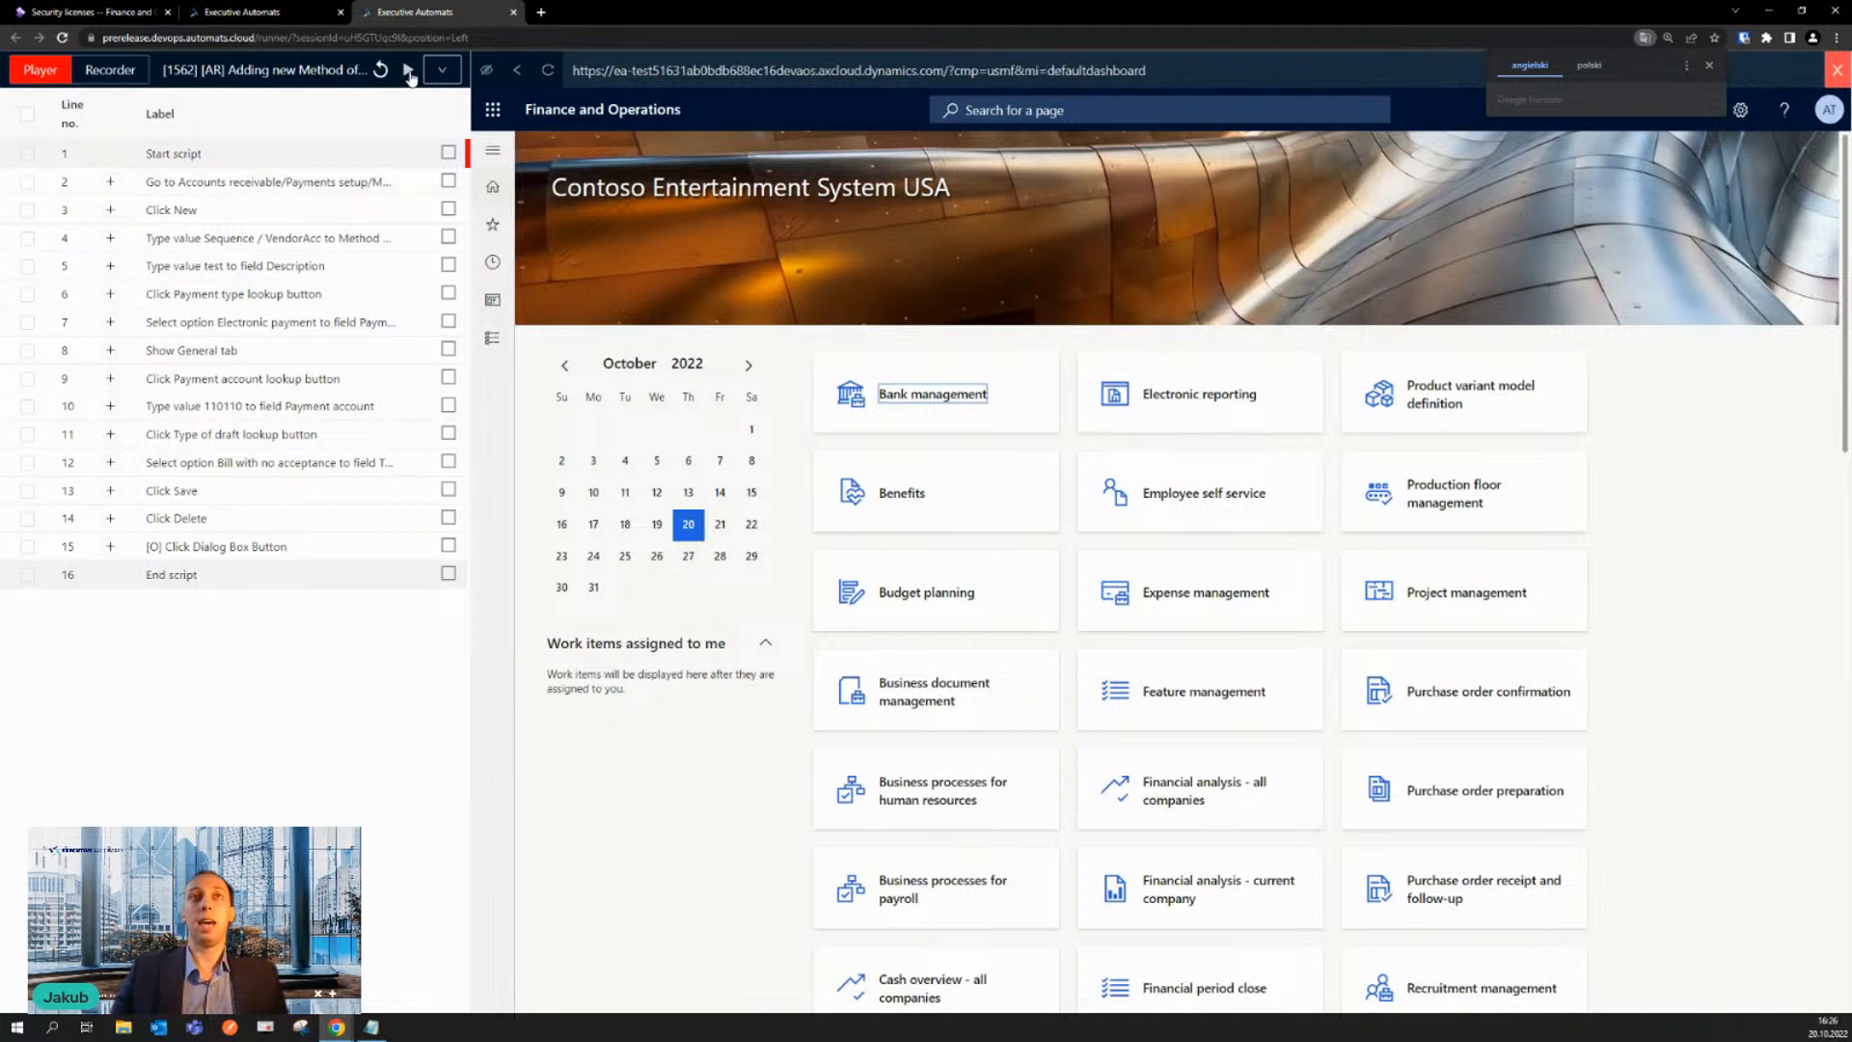
click(408, 71)
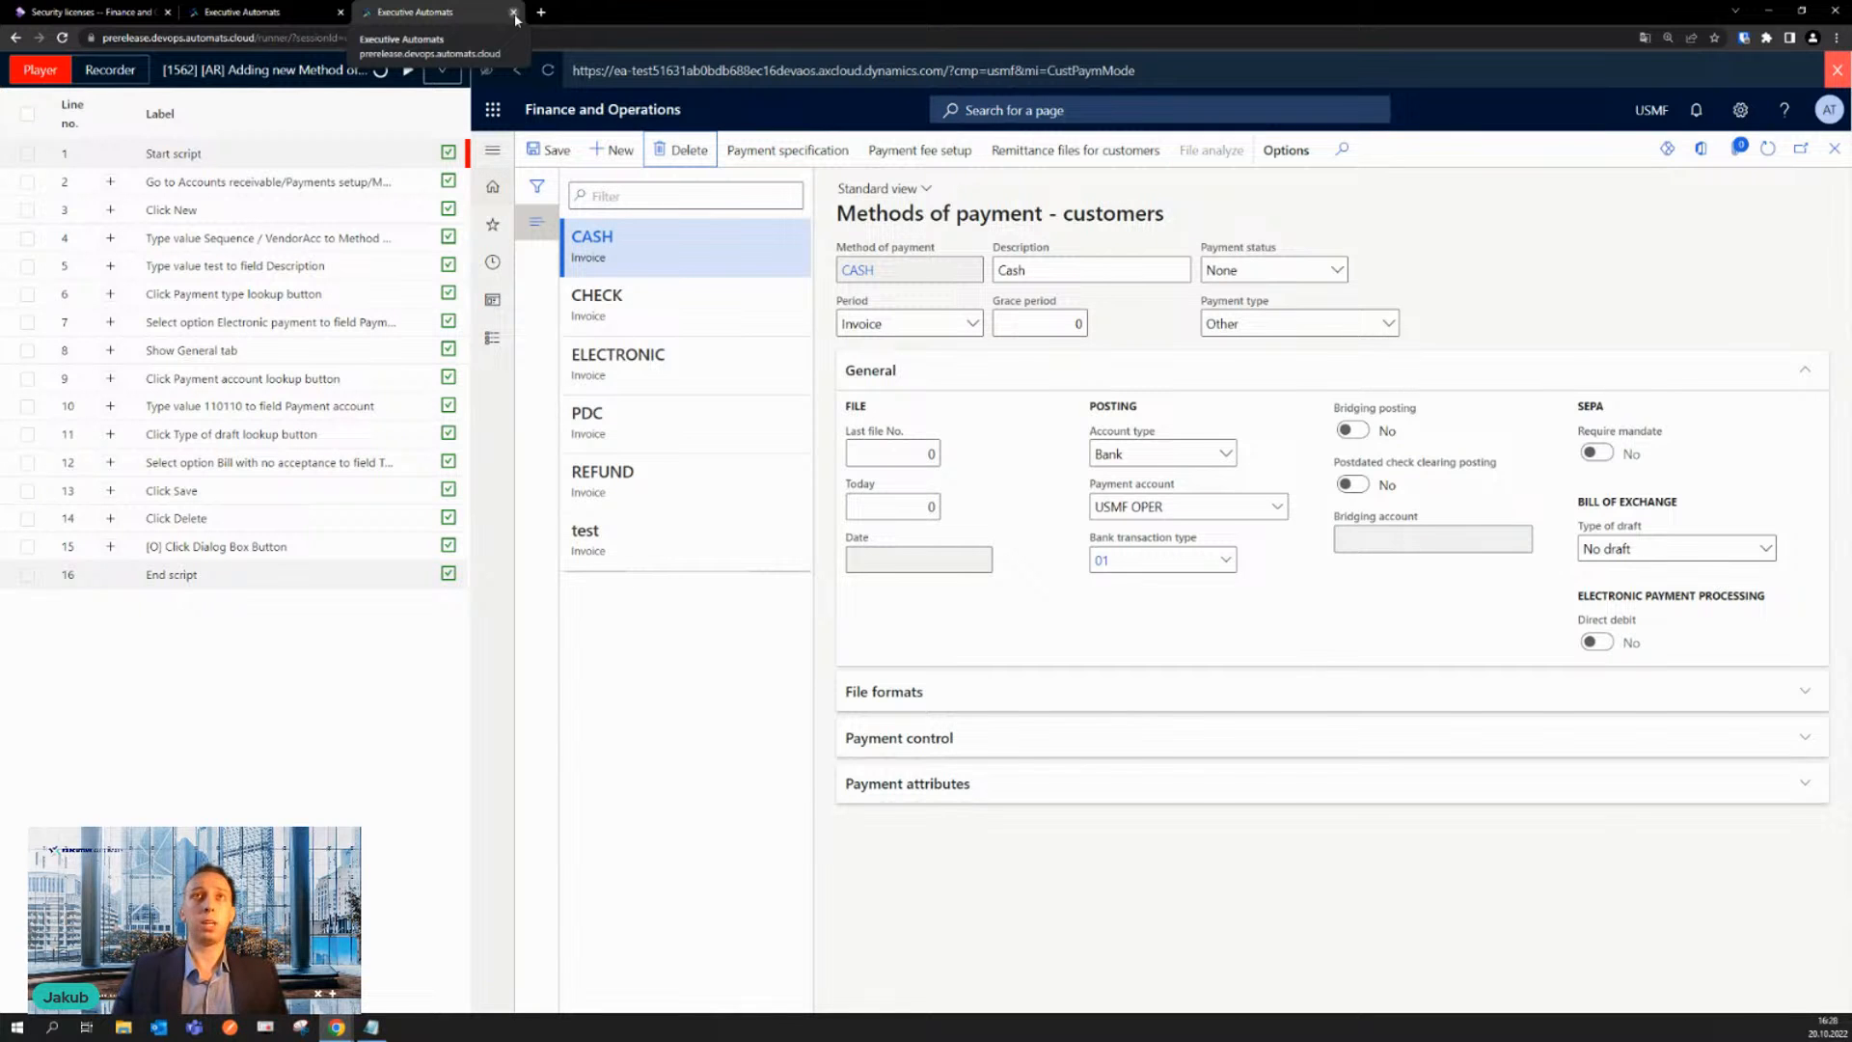
click(513, 13)
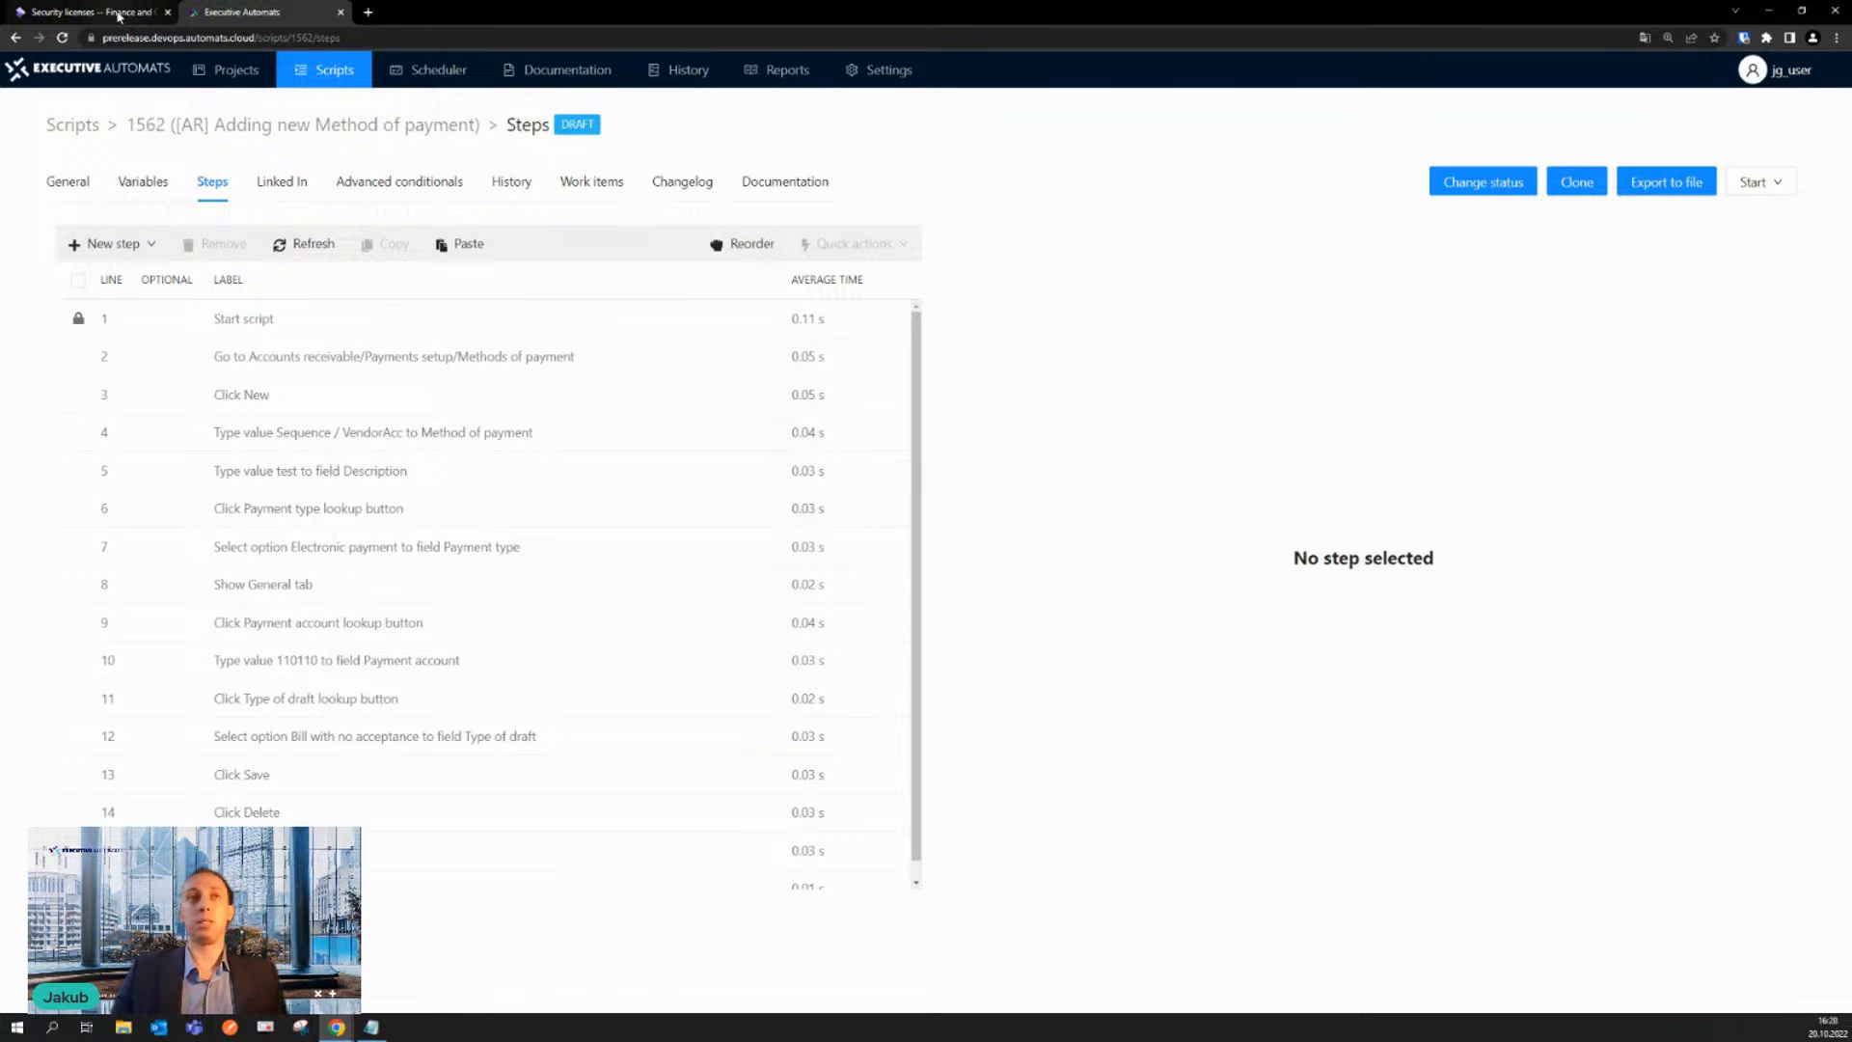
- Return to Finance and Operations and open the Sales Representative role of the EASS Roles hierarchy in Security Process Roles Maintain
click(118, 16)
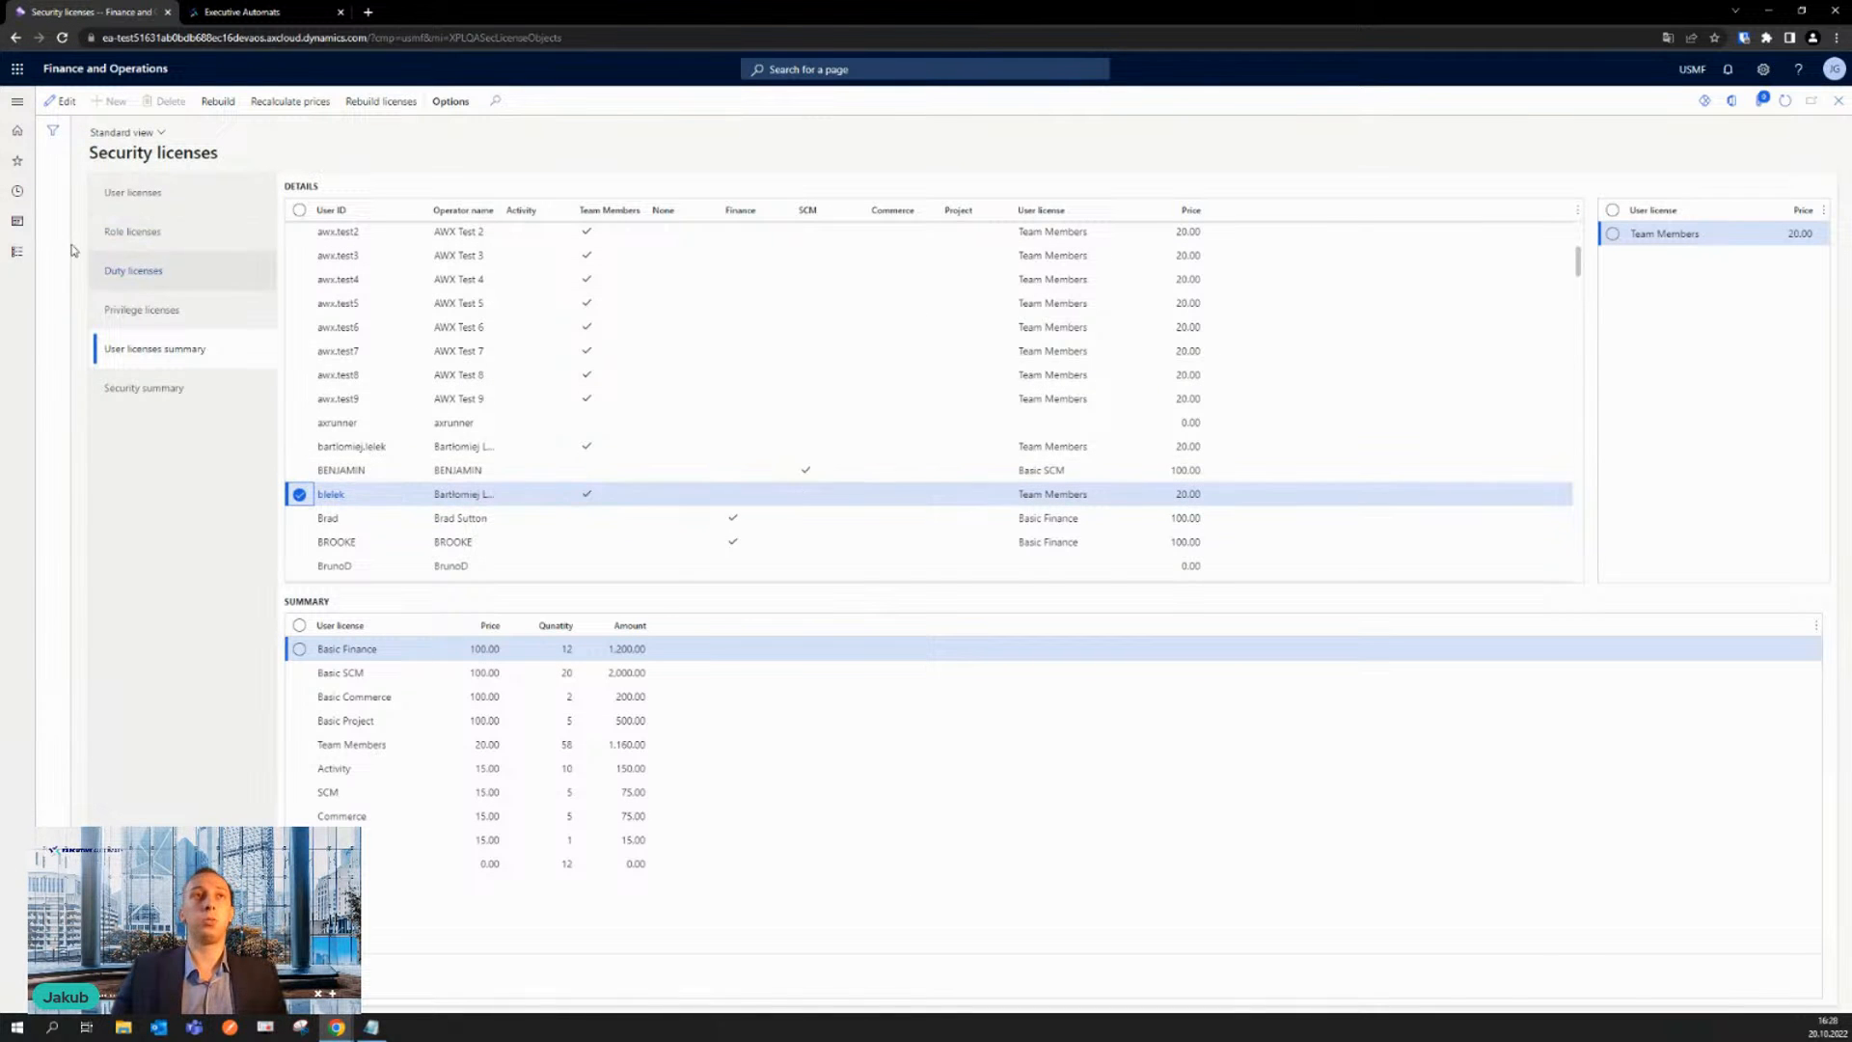
click(17, 252)
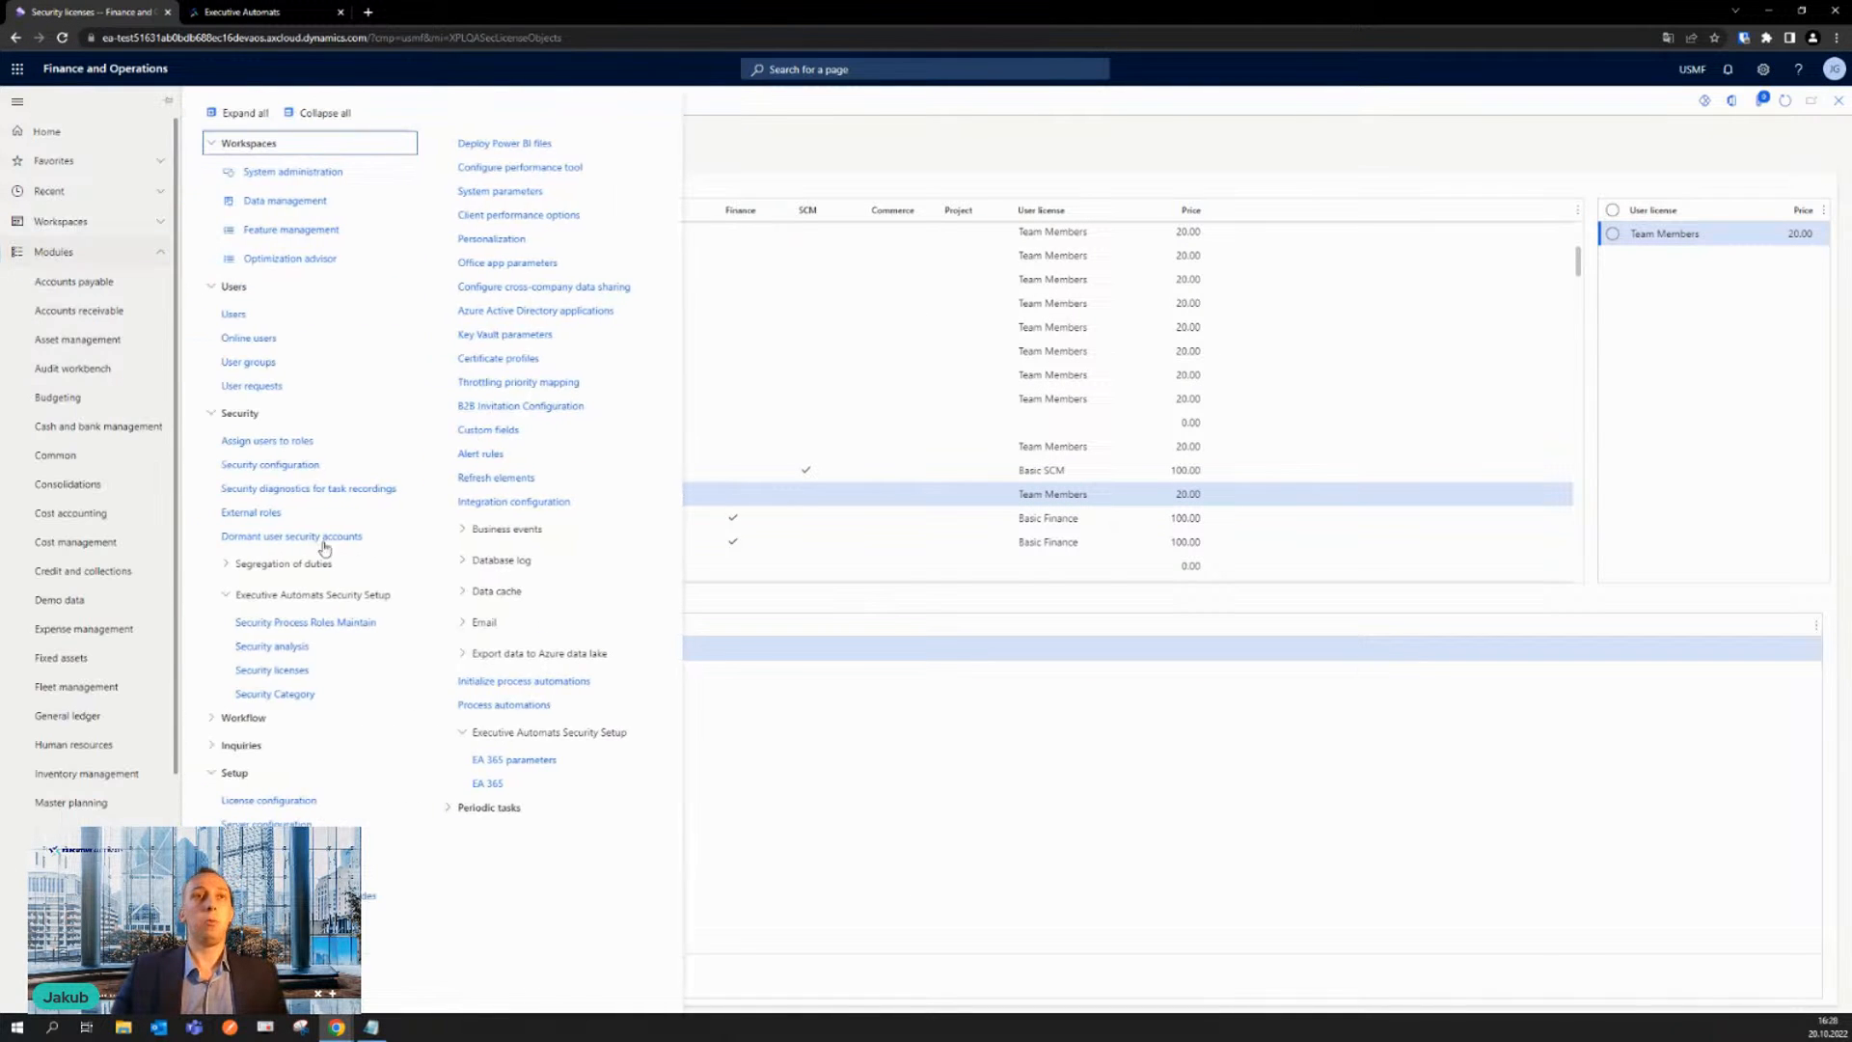
click(330, 625)
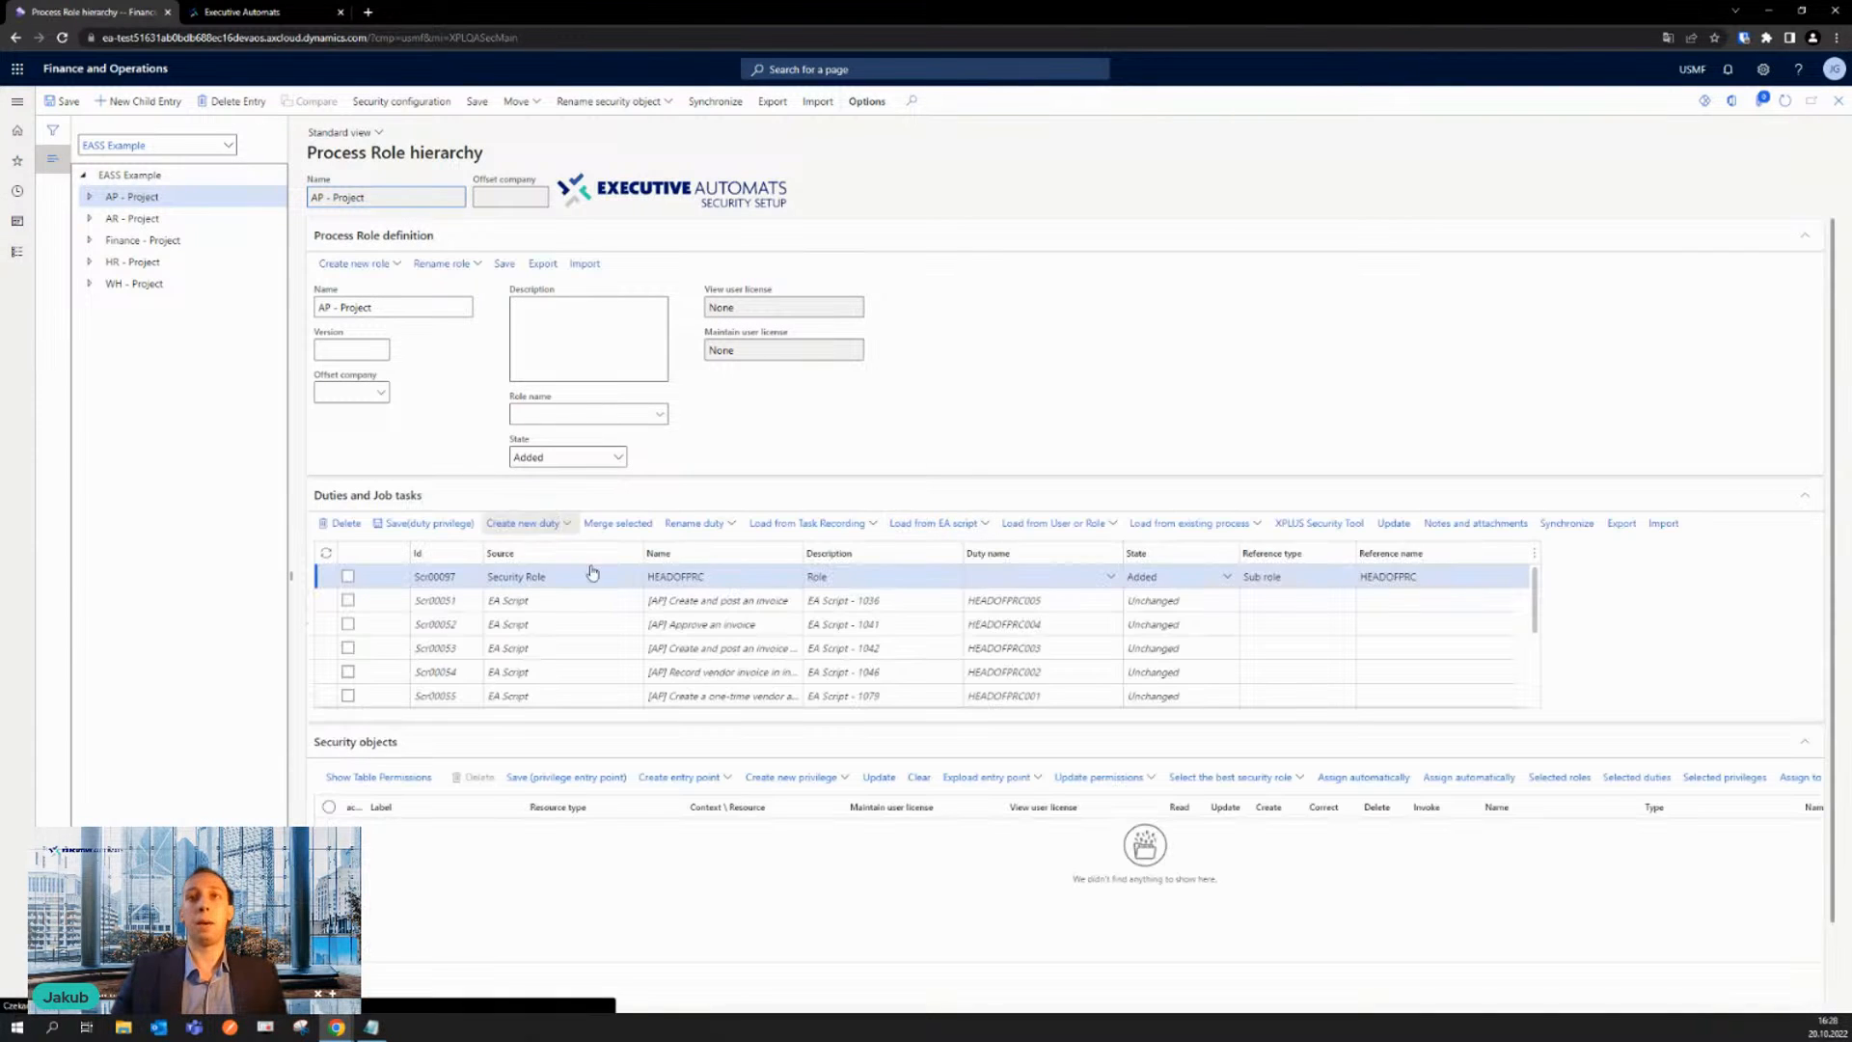
click(229, 146)
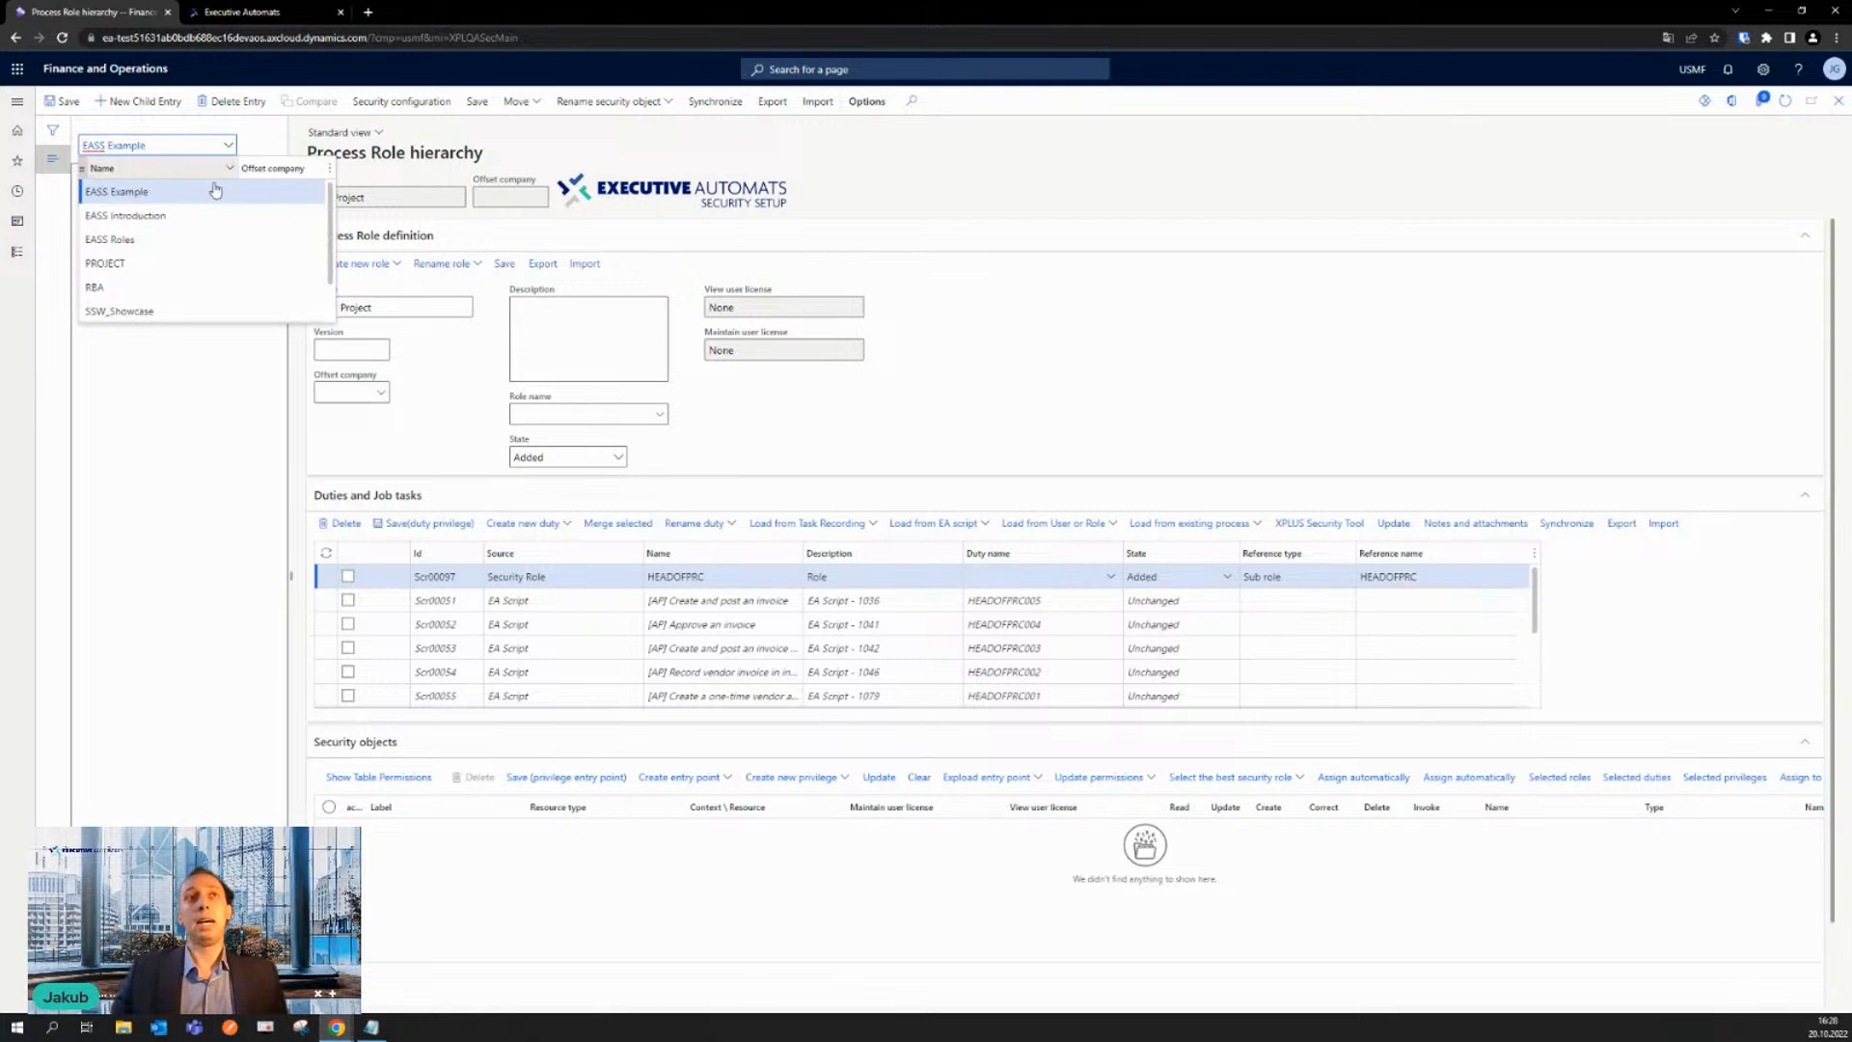
key(Return)
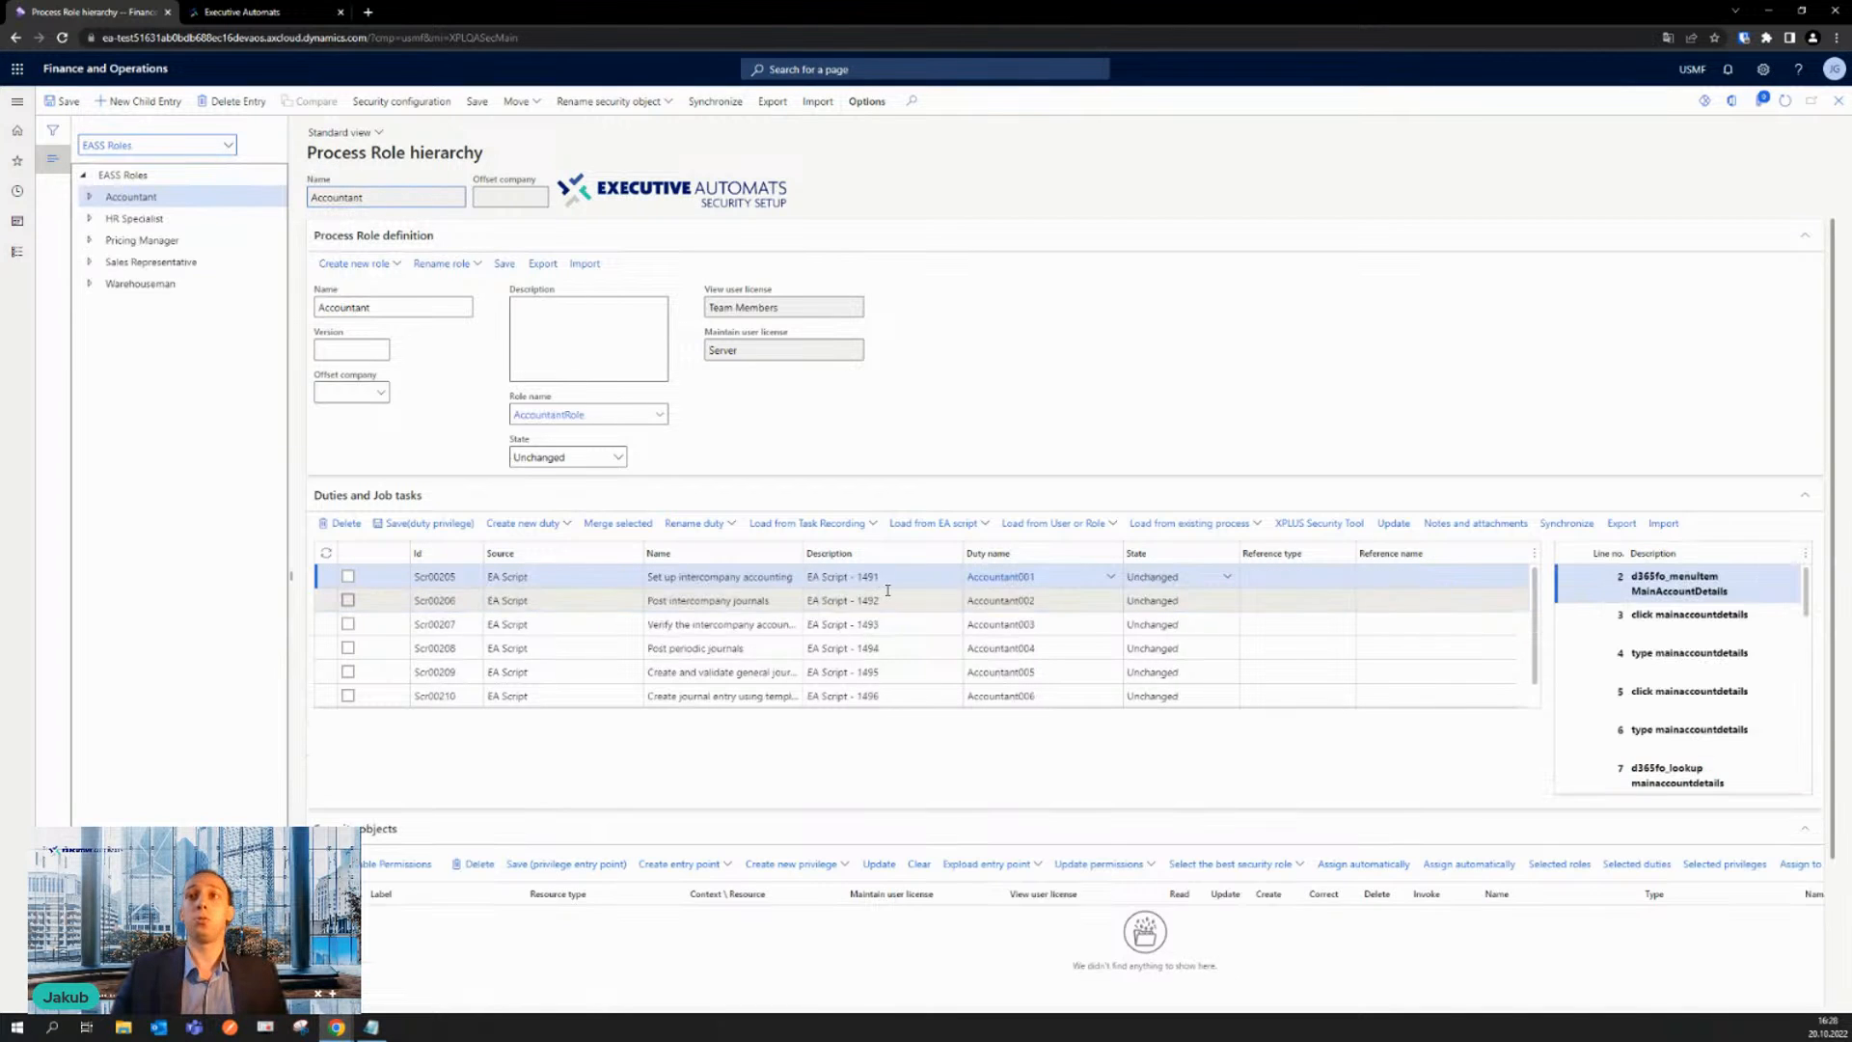
click(164, 263)
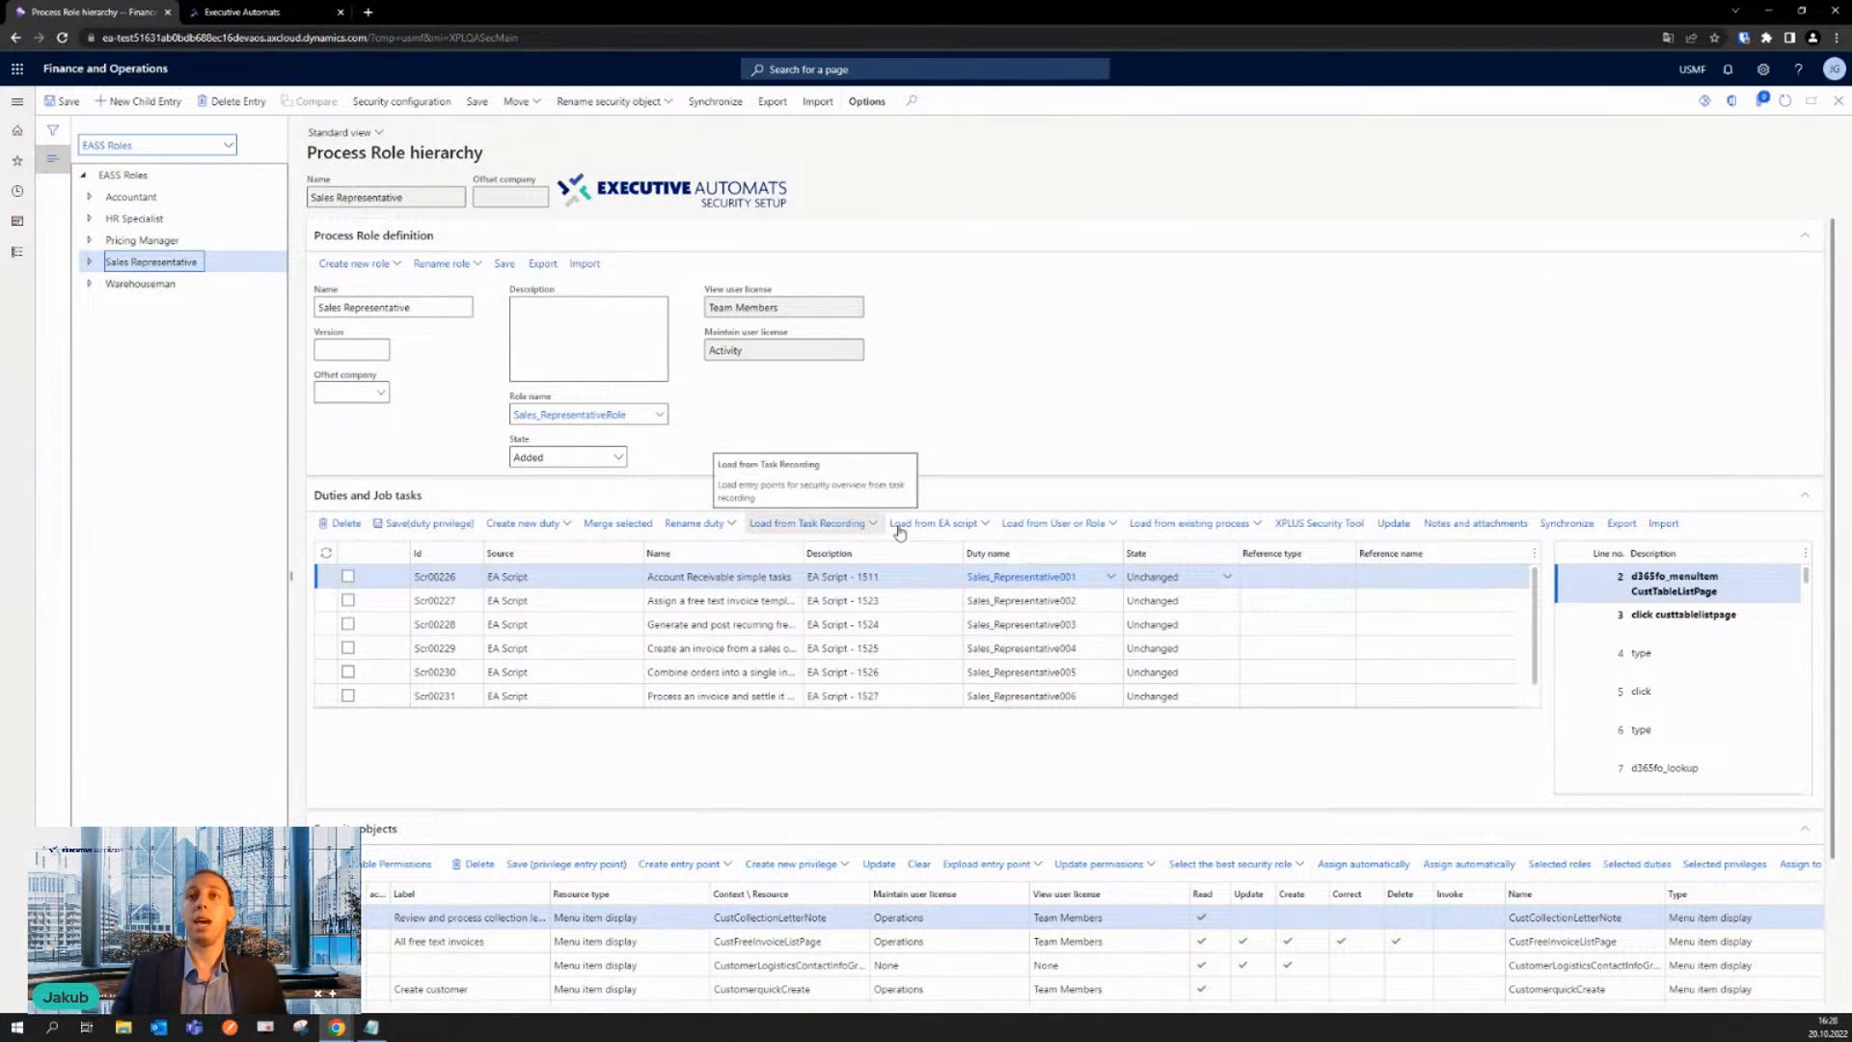
- Load entry points from EA script 1562 into the Sales Representative role, including table permissions and controls permissions
click(950, 526)
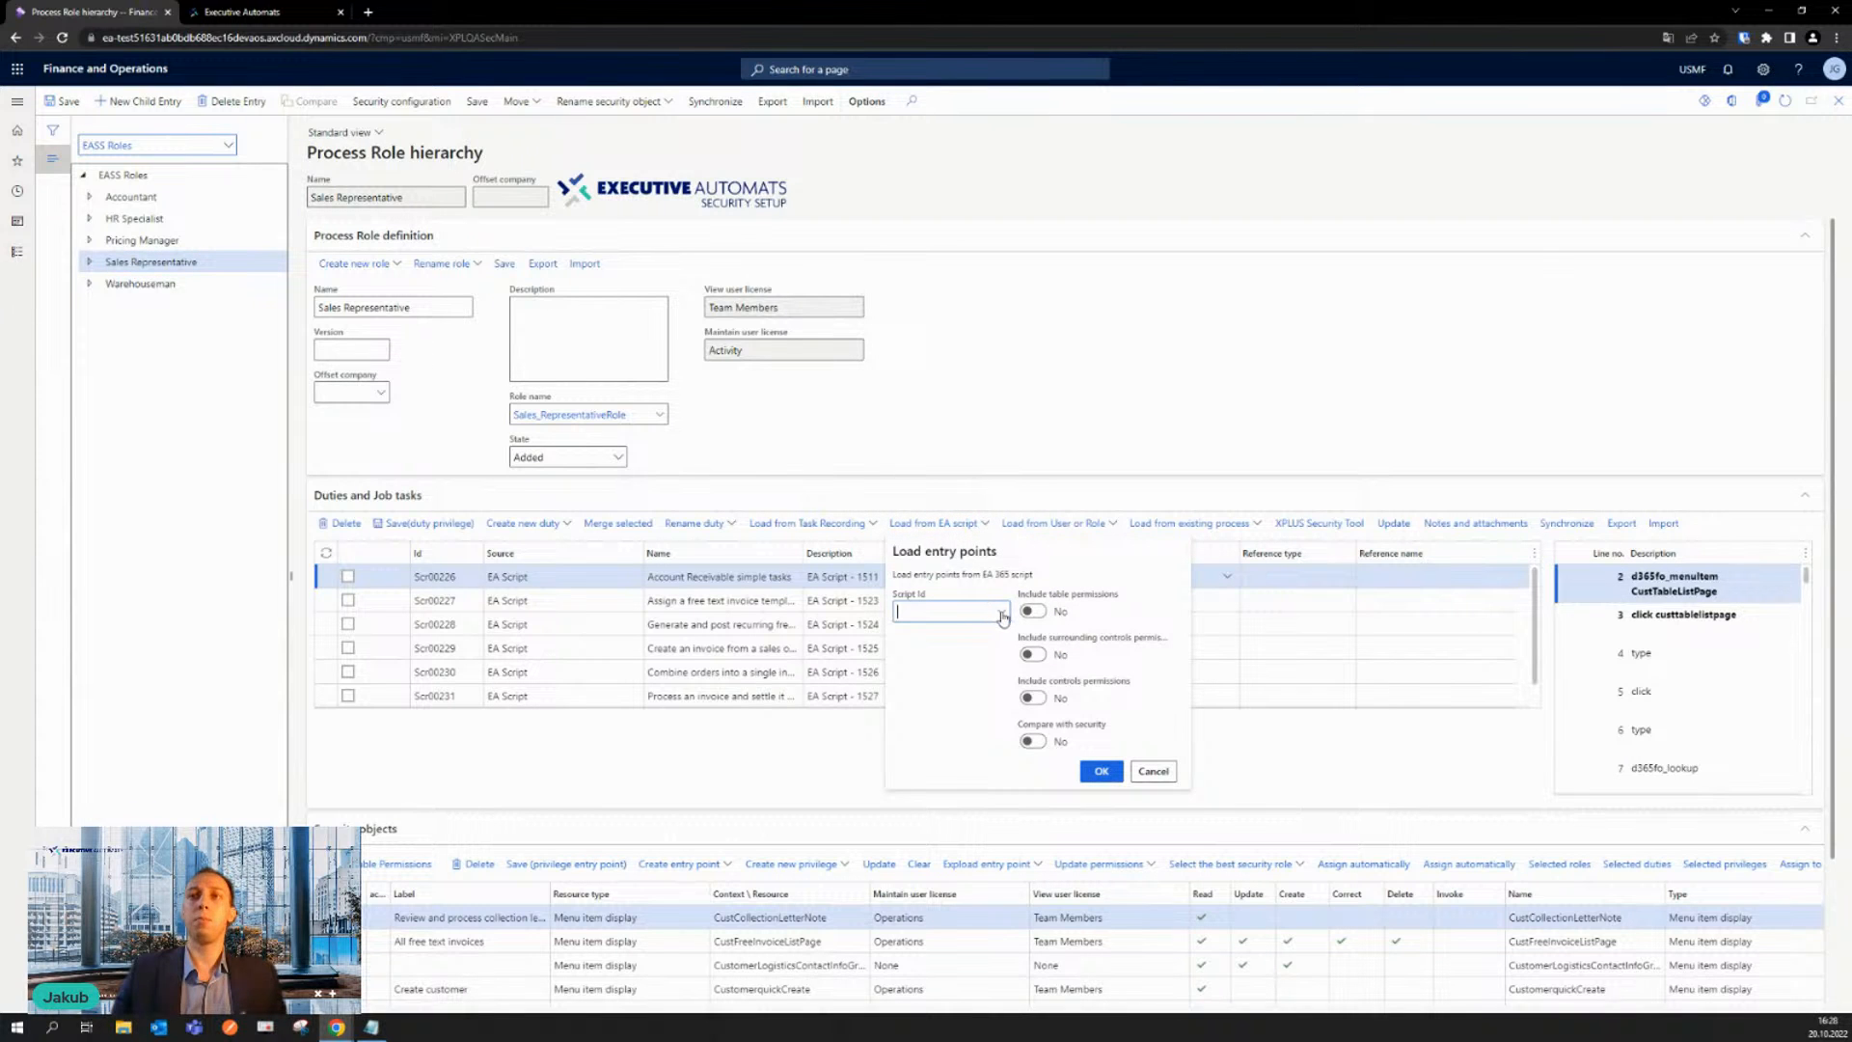
click(1002, 612)
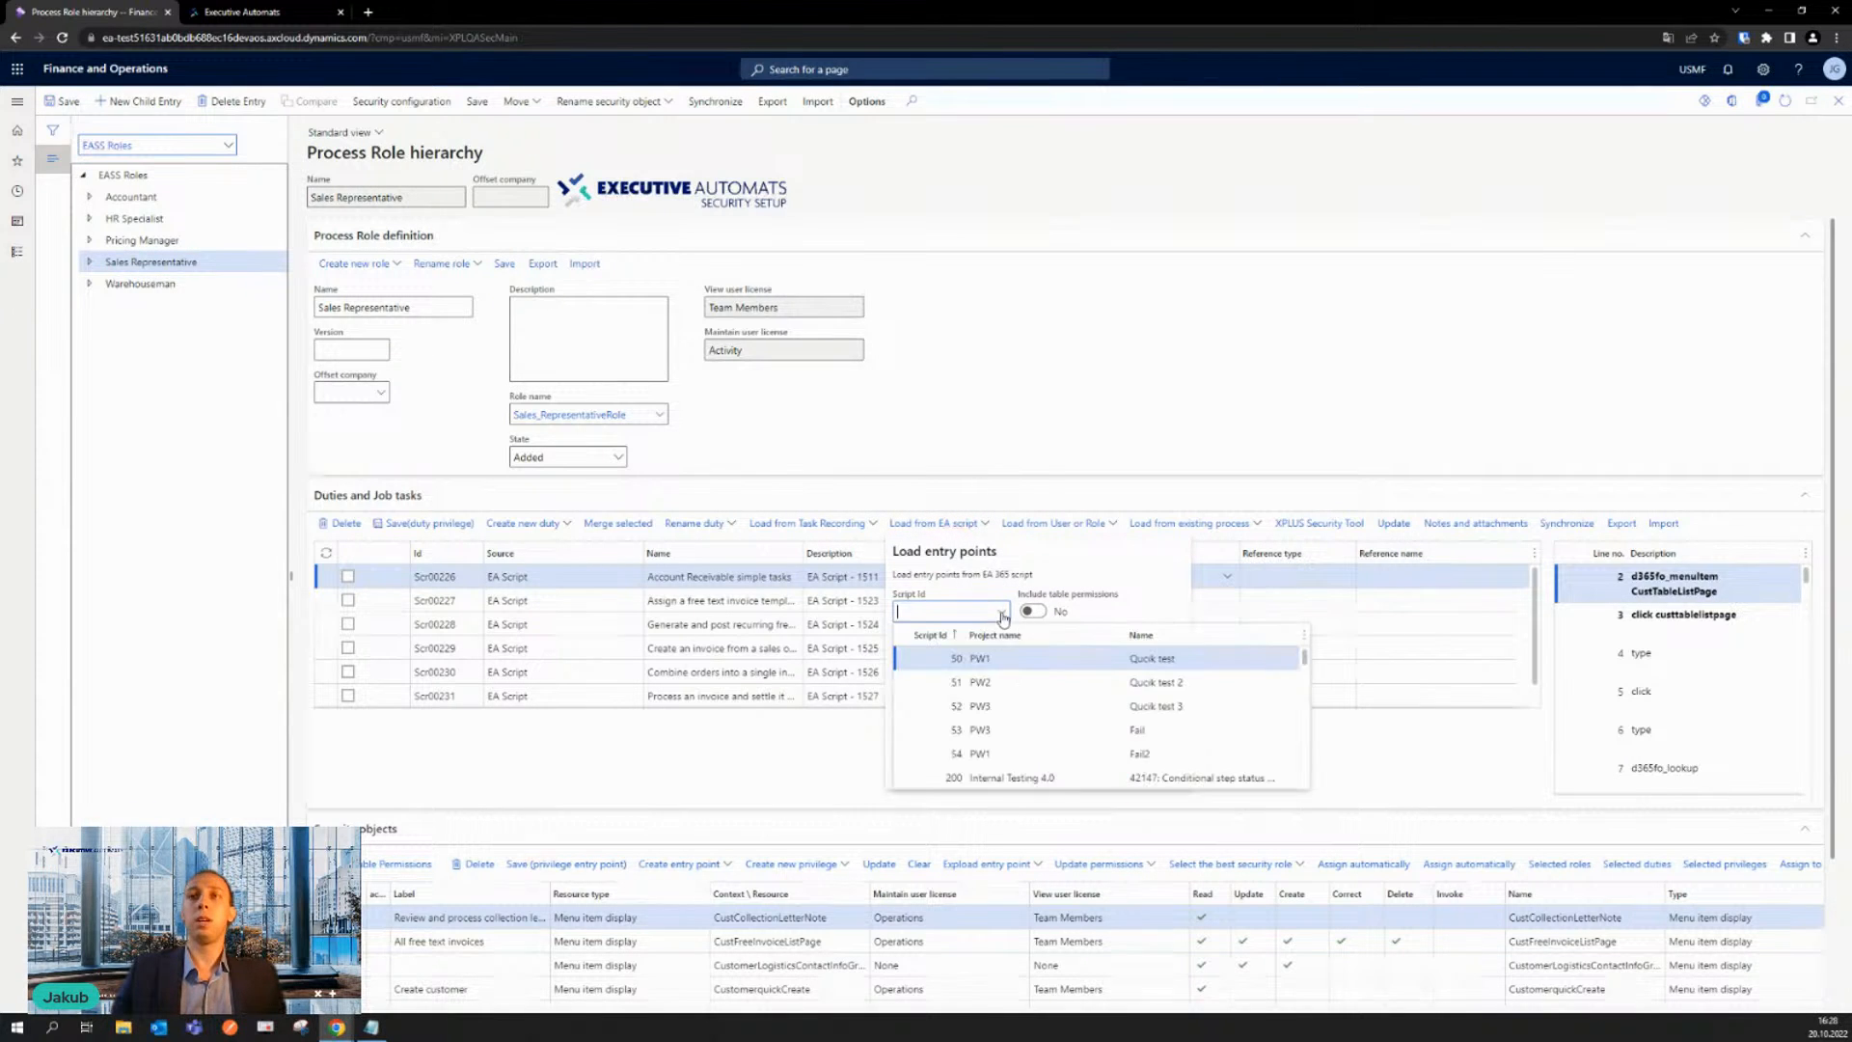
drag(1307, 666, 1308, 783)
scroll(1124, 756, down, 5)
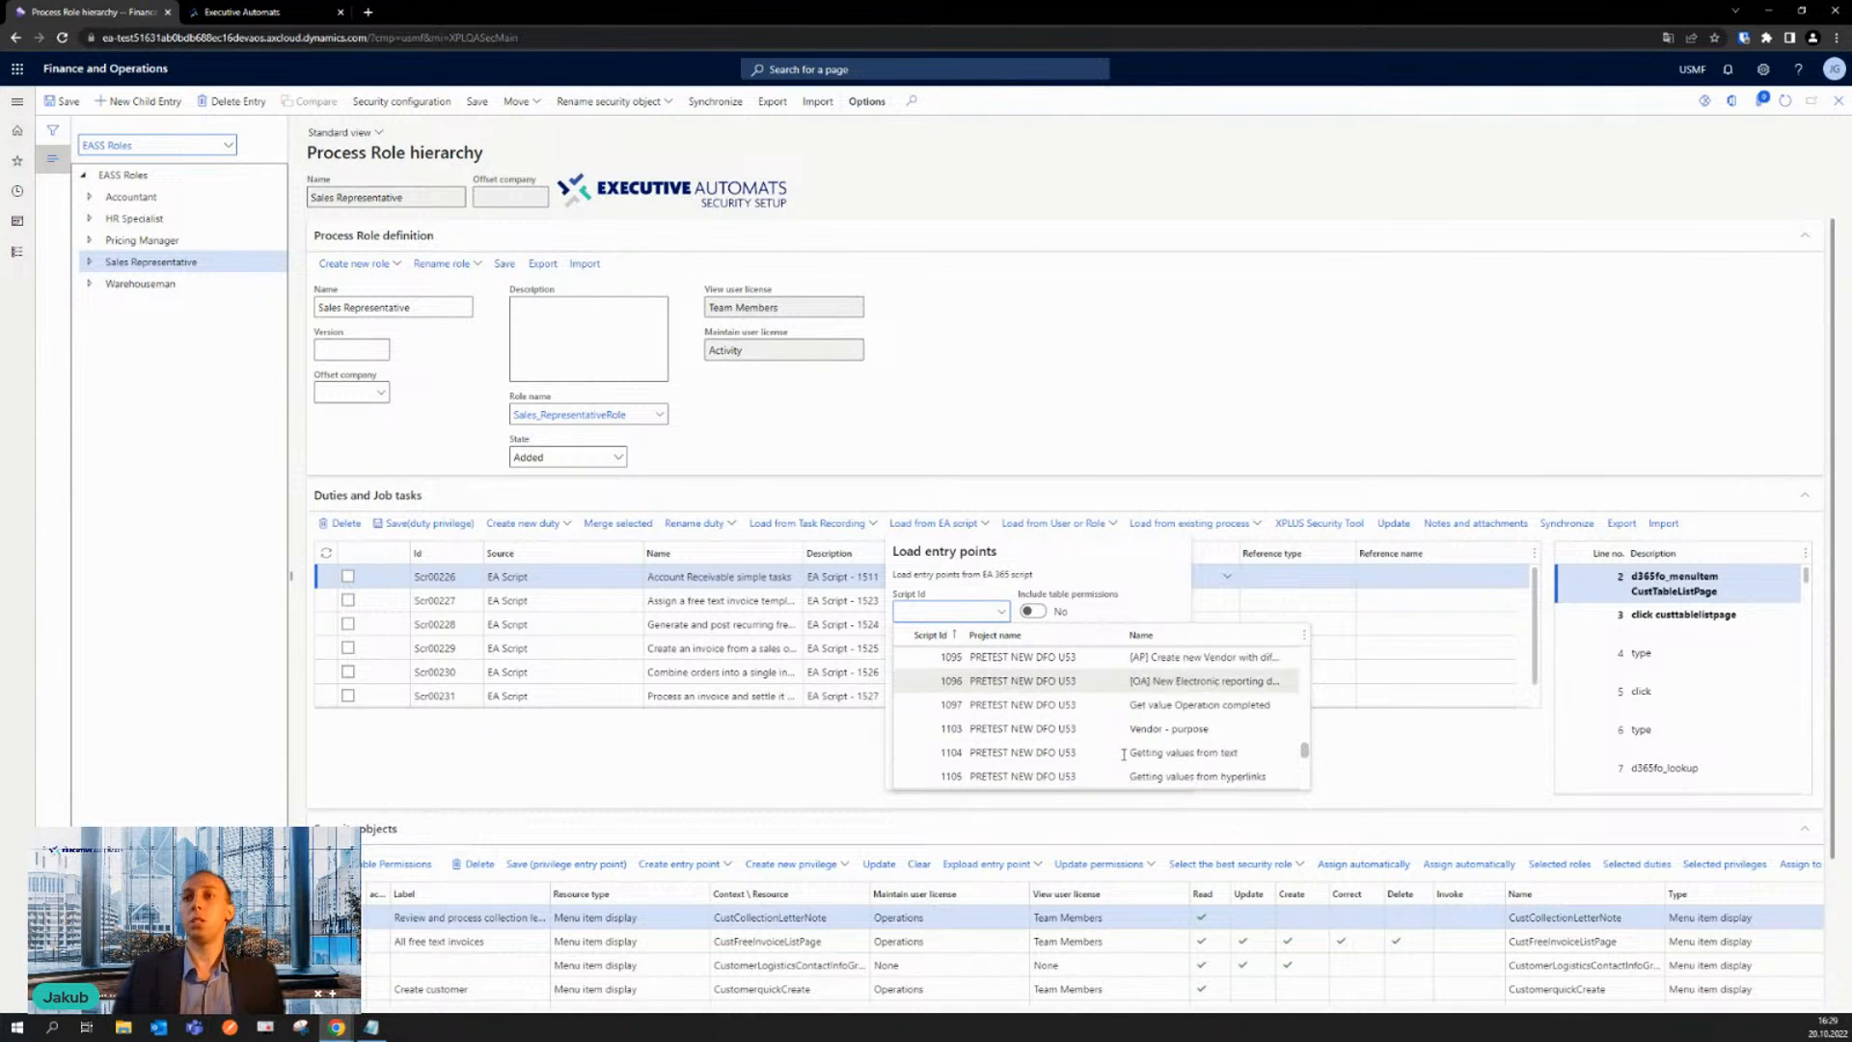
scroll(1108, 750, down, 15)
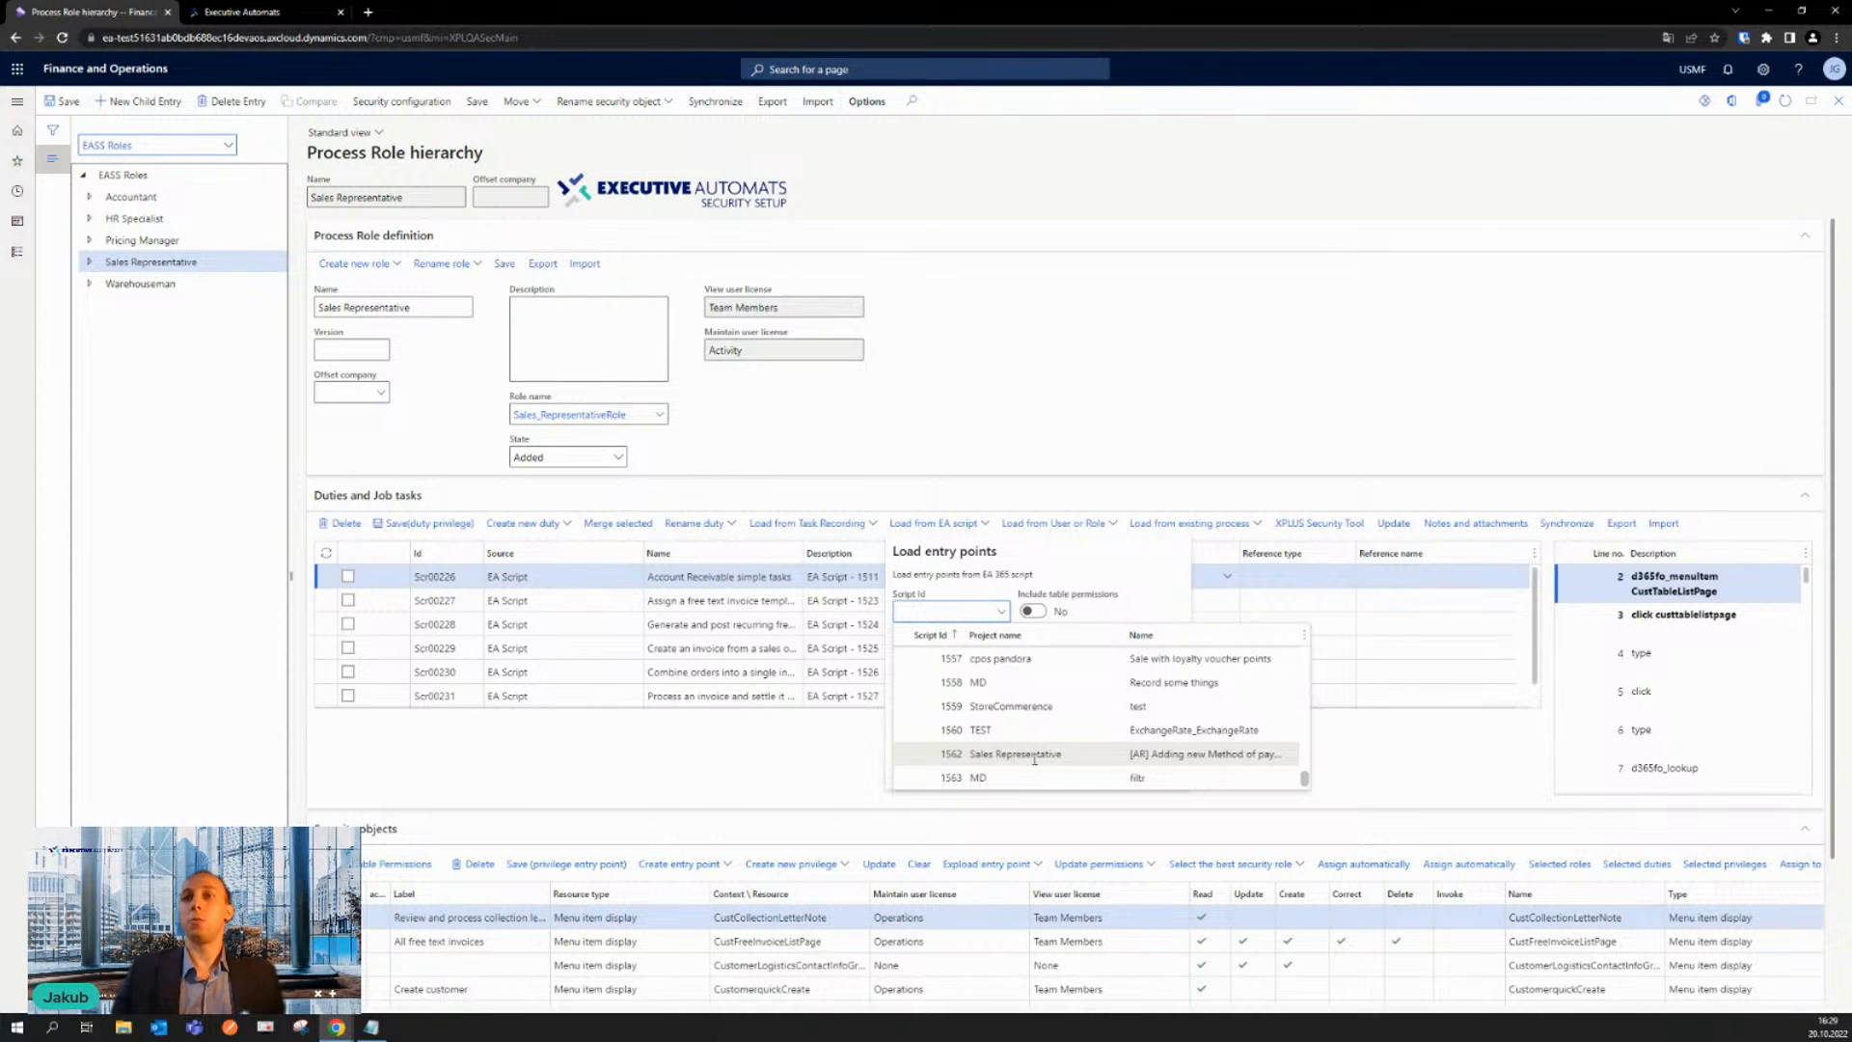
click(1117, 754)
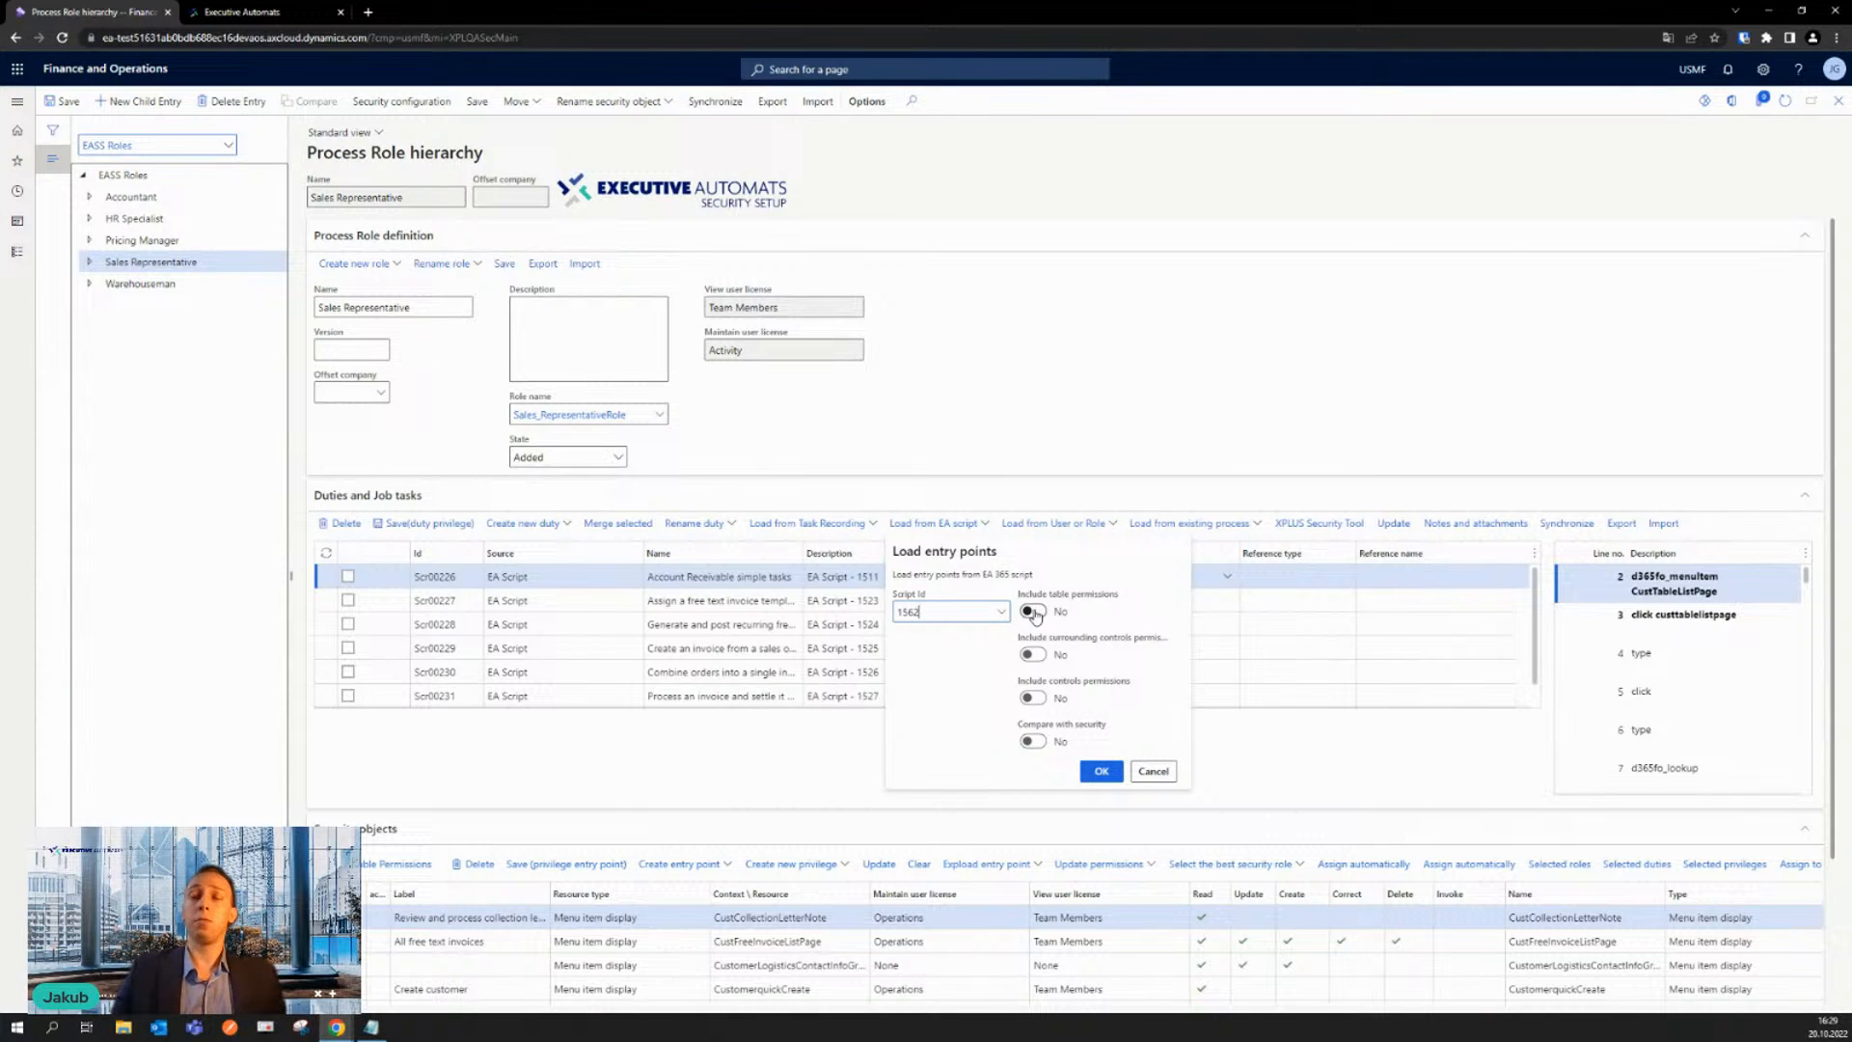
click(1032, 612)
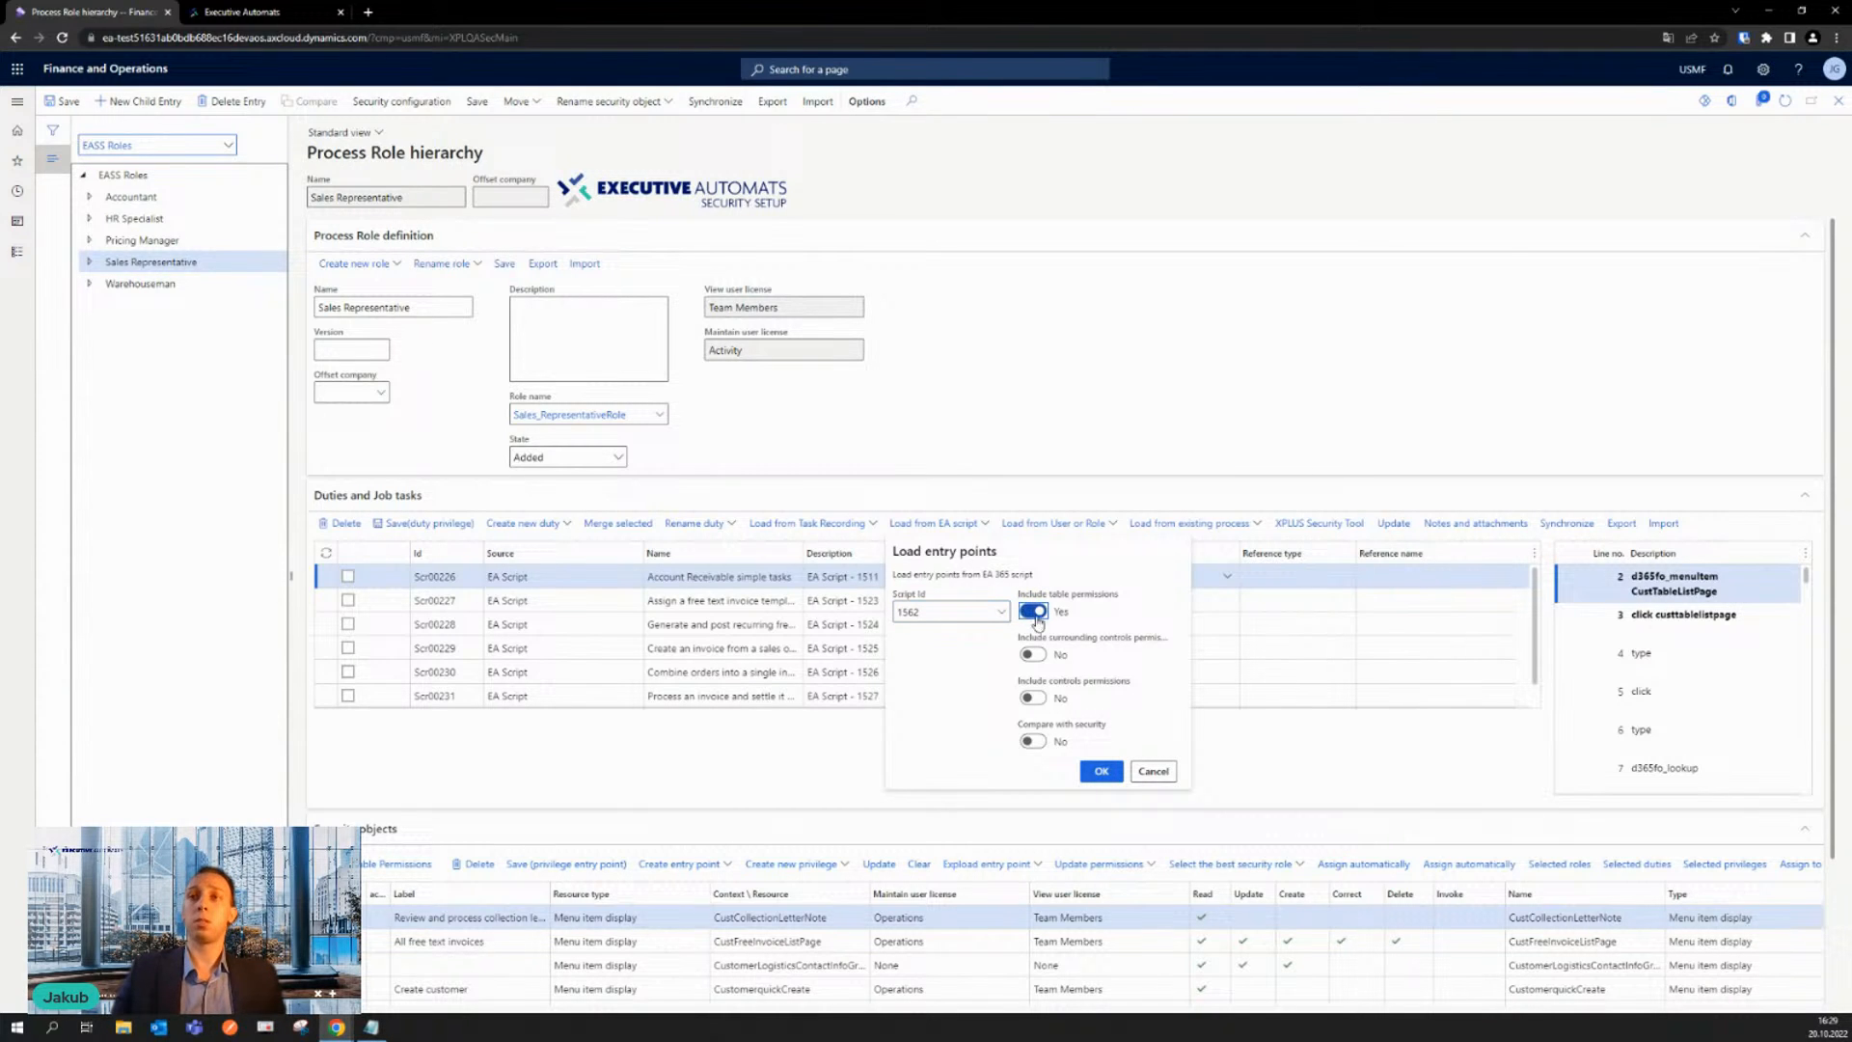
click(1036, 700)
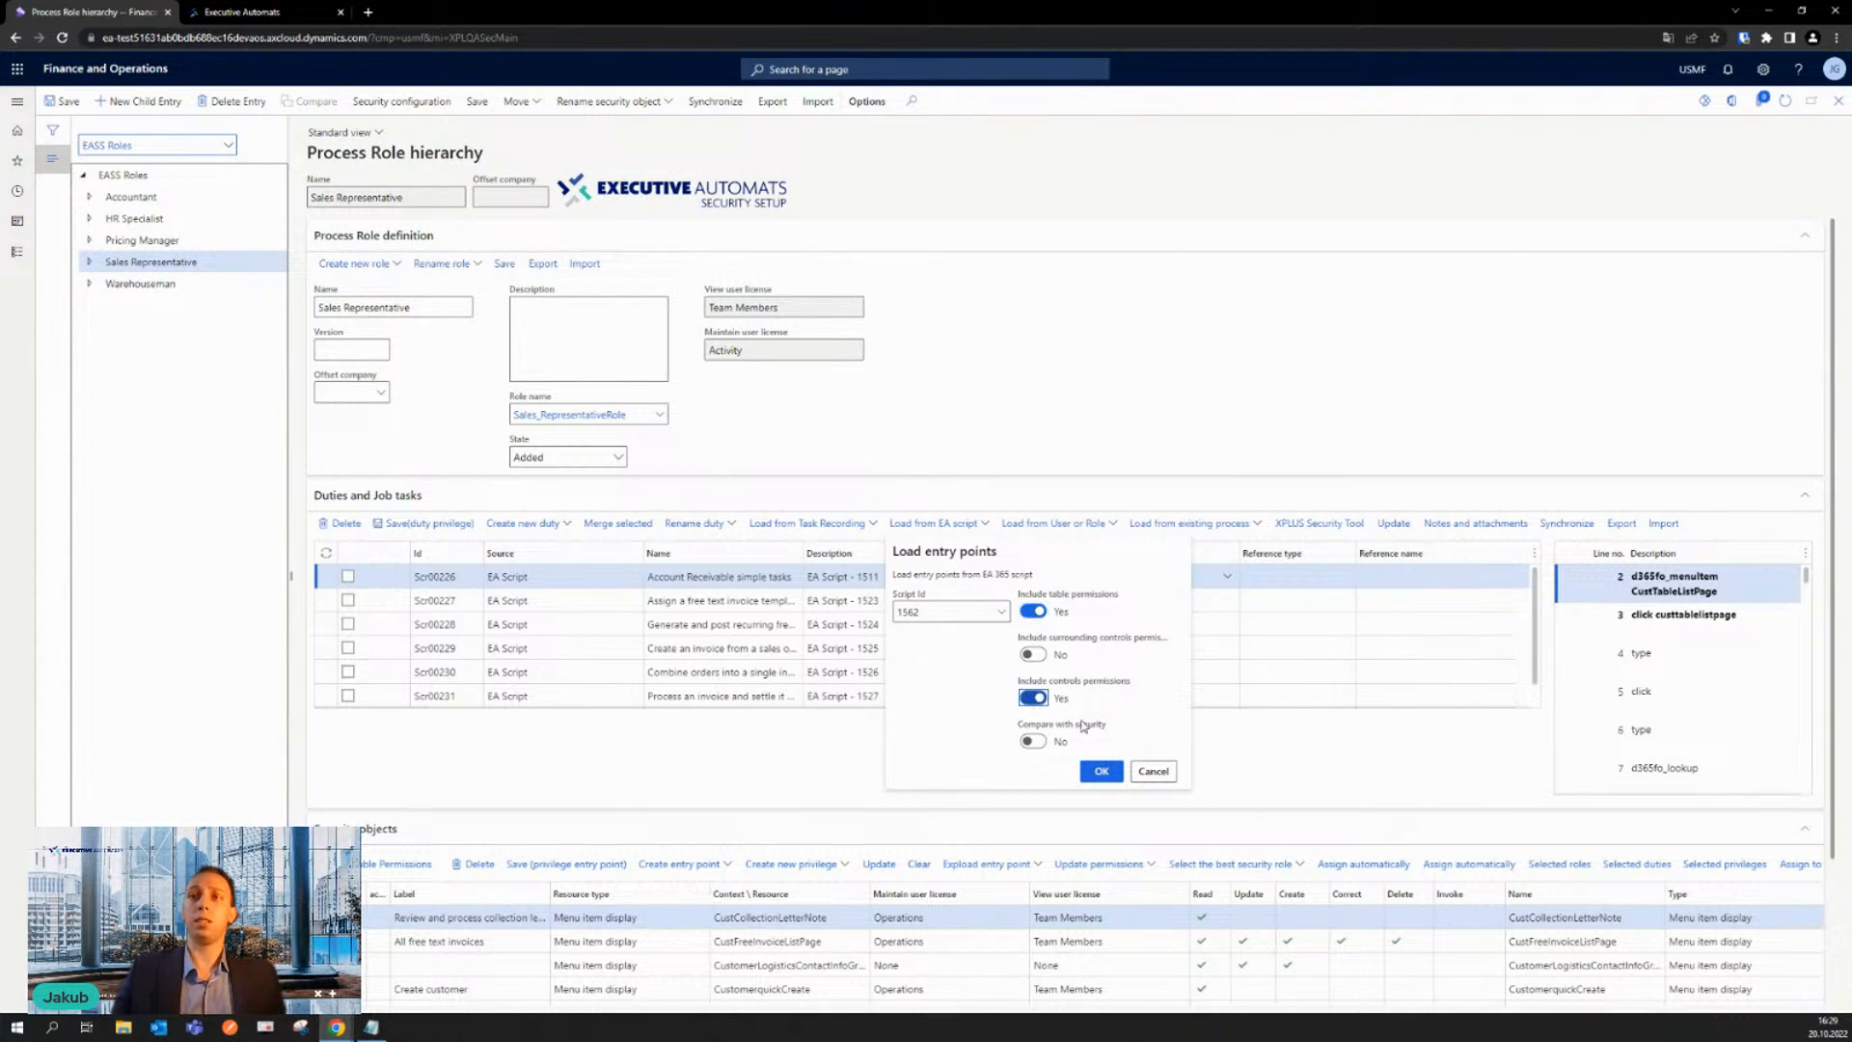
click(1103, 772)
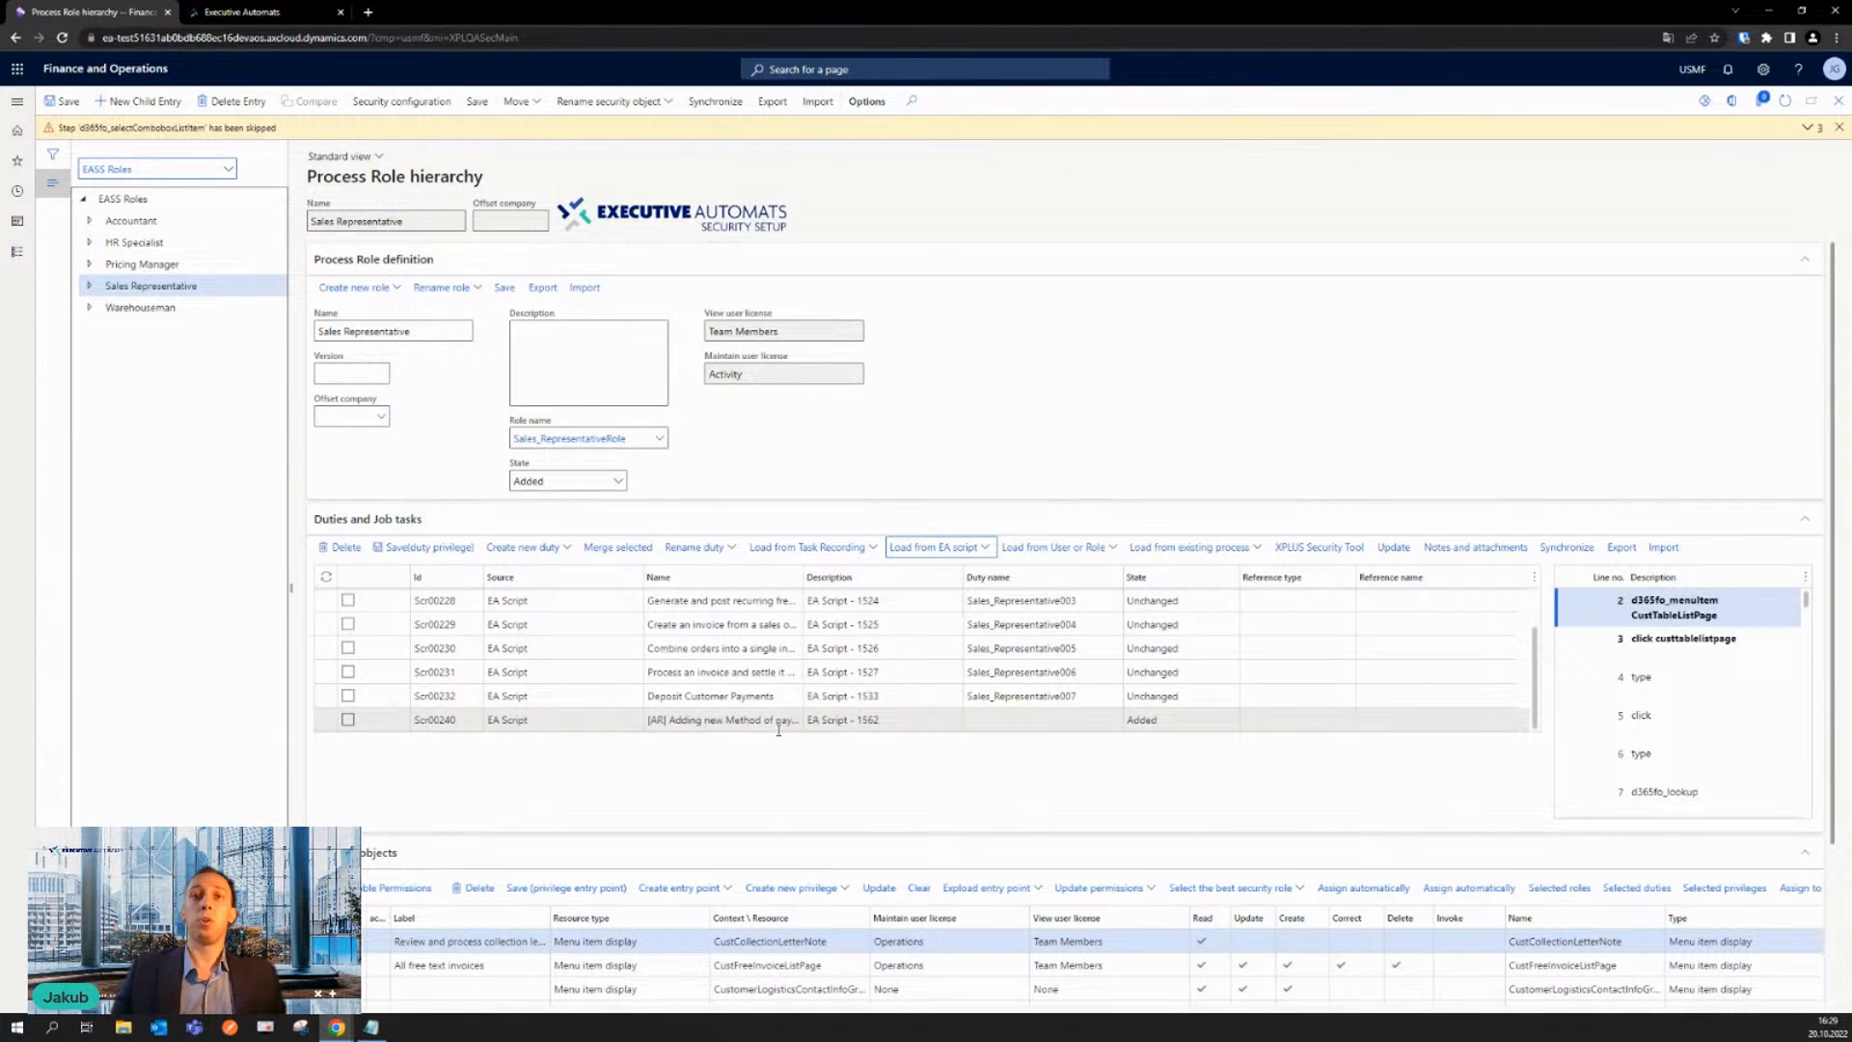
- Create the duty Sales_Representative008 for the "[AR] Adding new Method of payment" task and save the Sales Representative role
click(1013, 722)
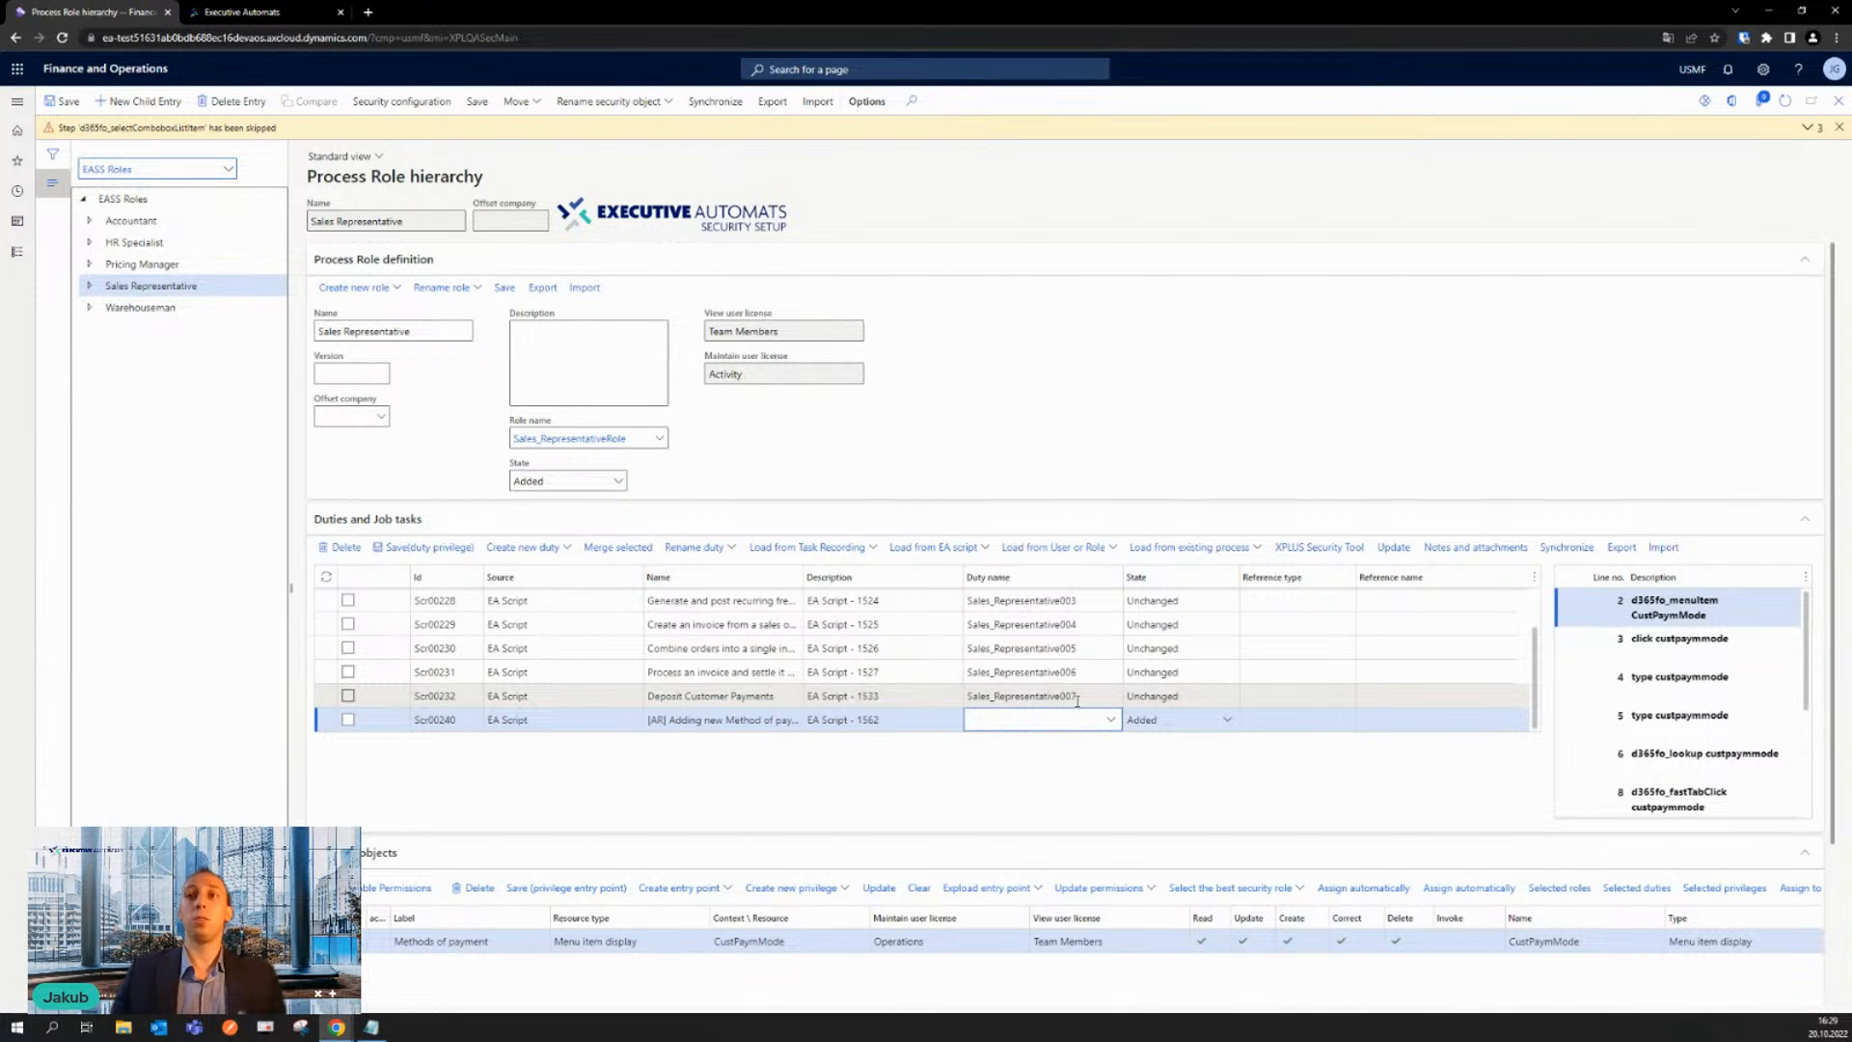
click(1040, 690)
key(ctrl+c)
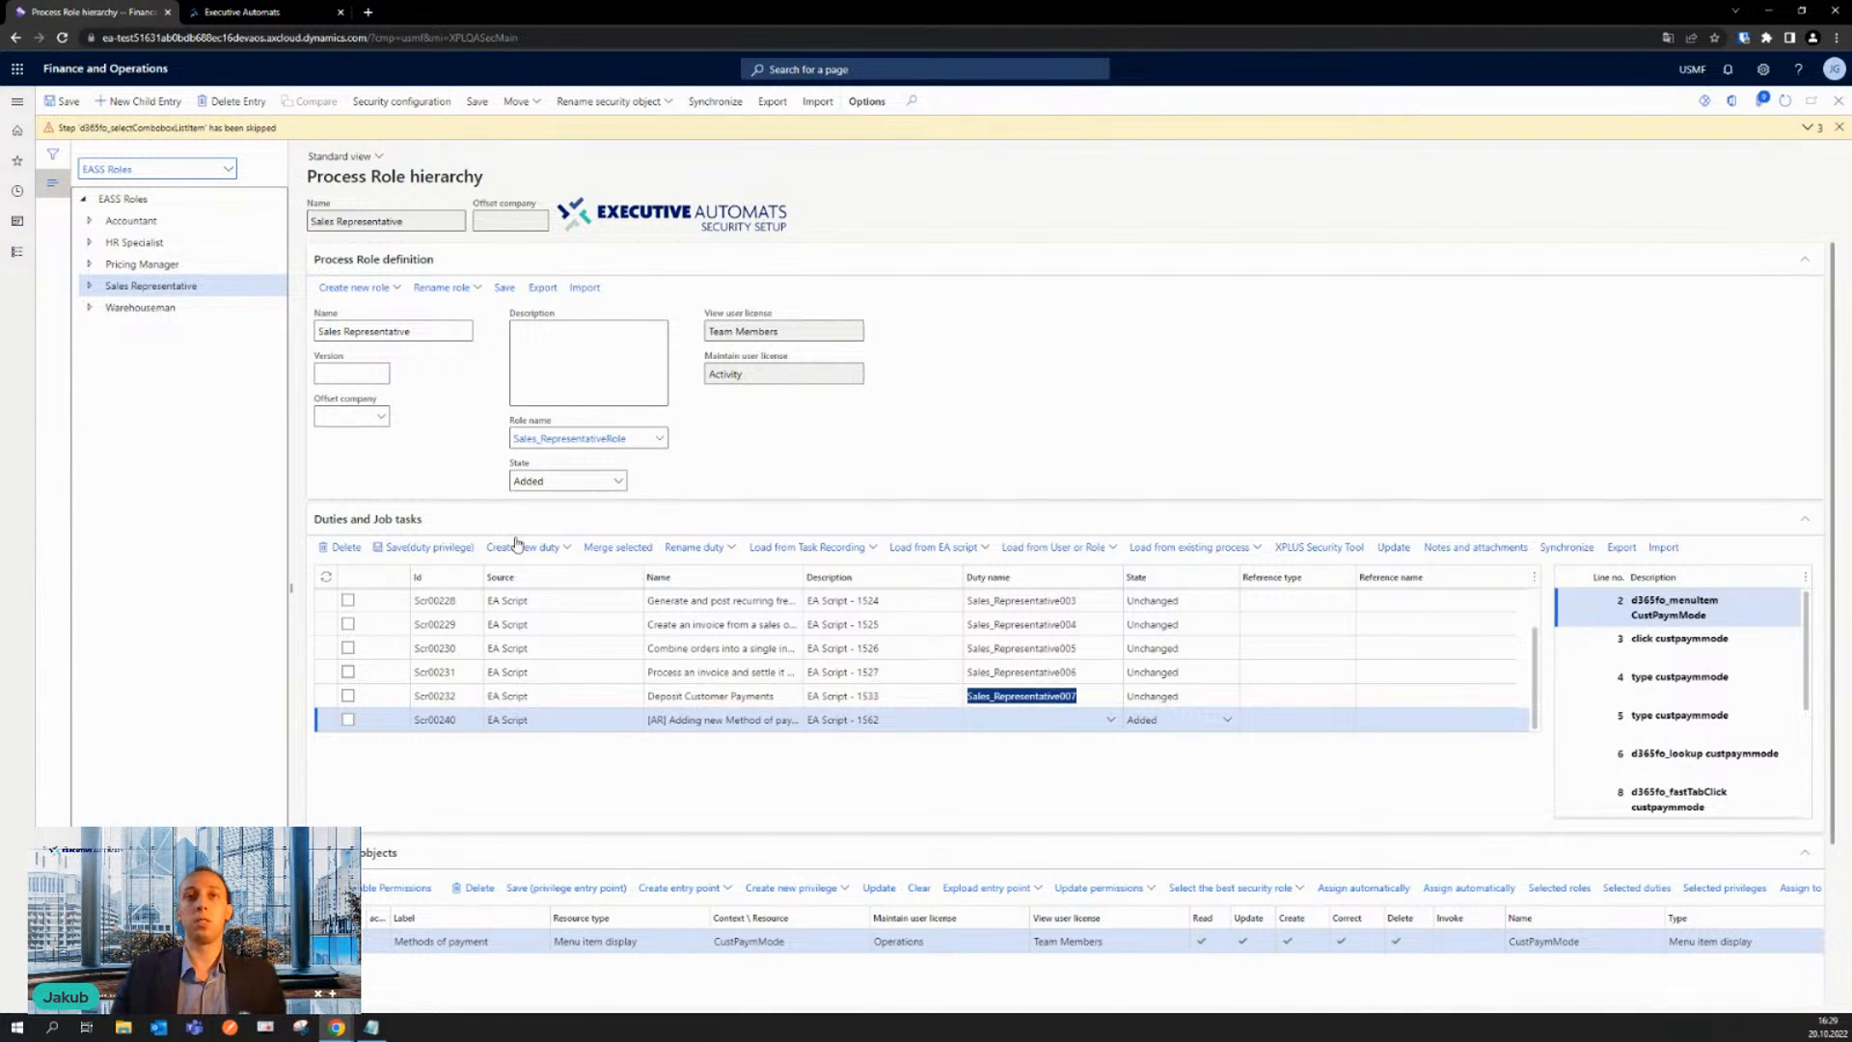
click(1013, 723)
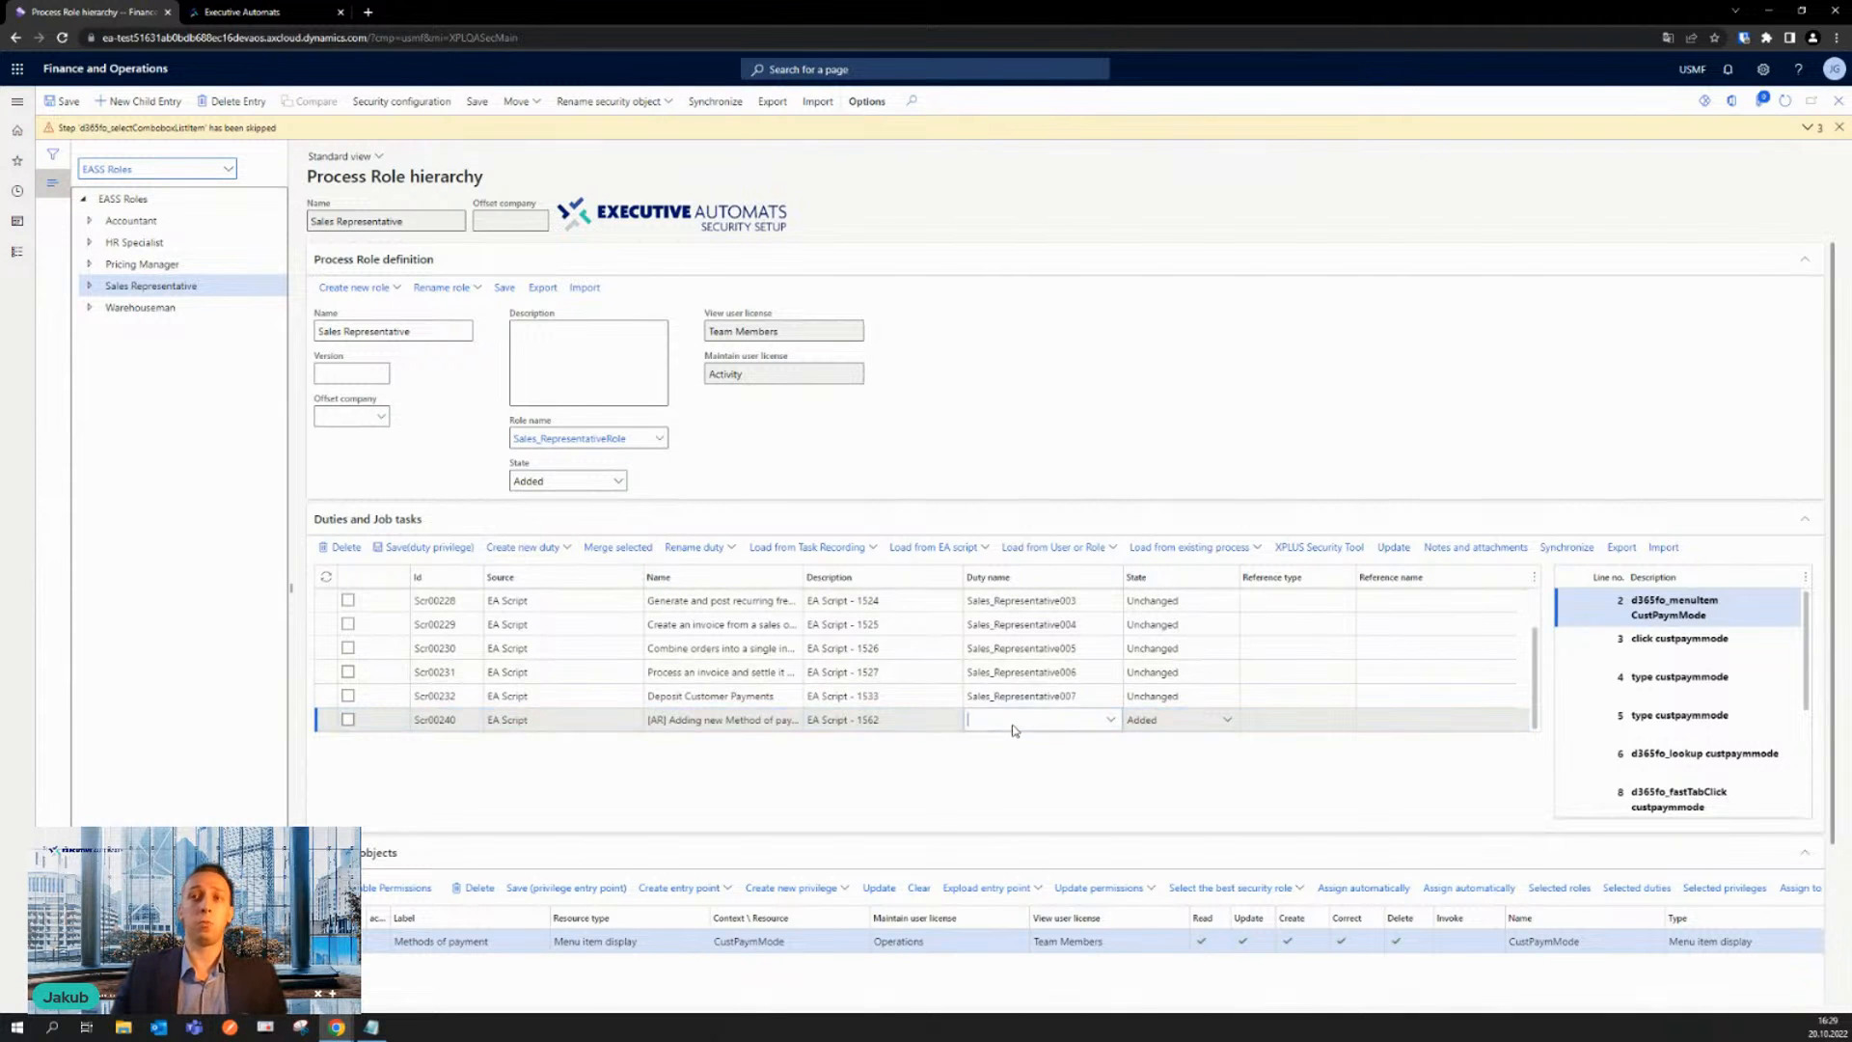
click(558, 551)
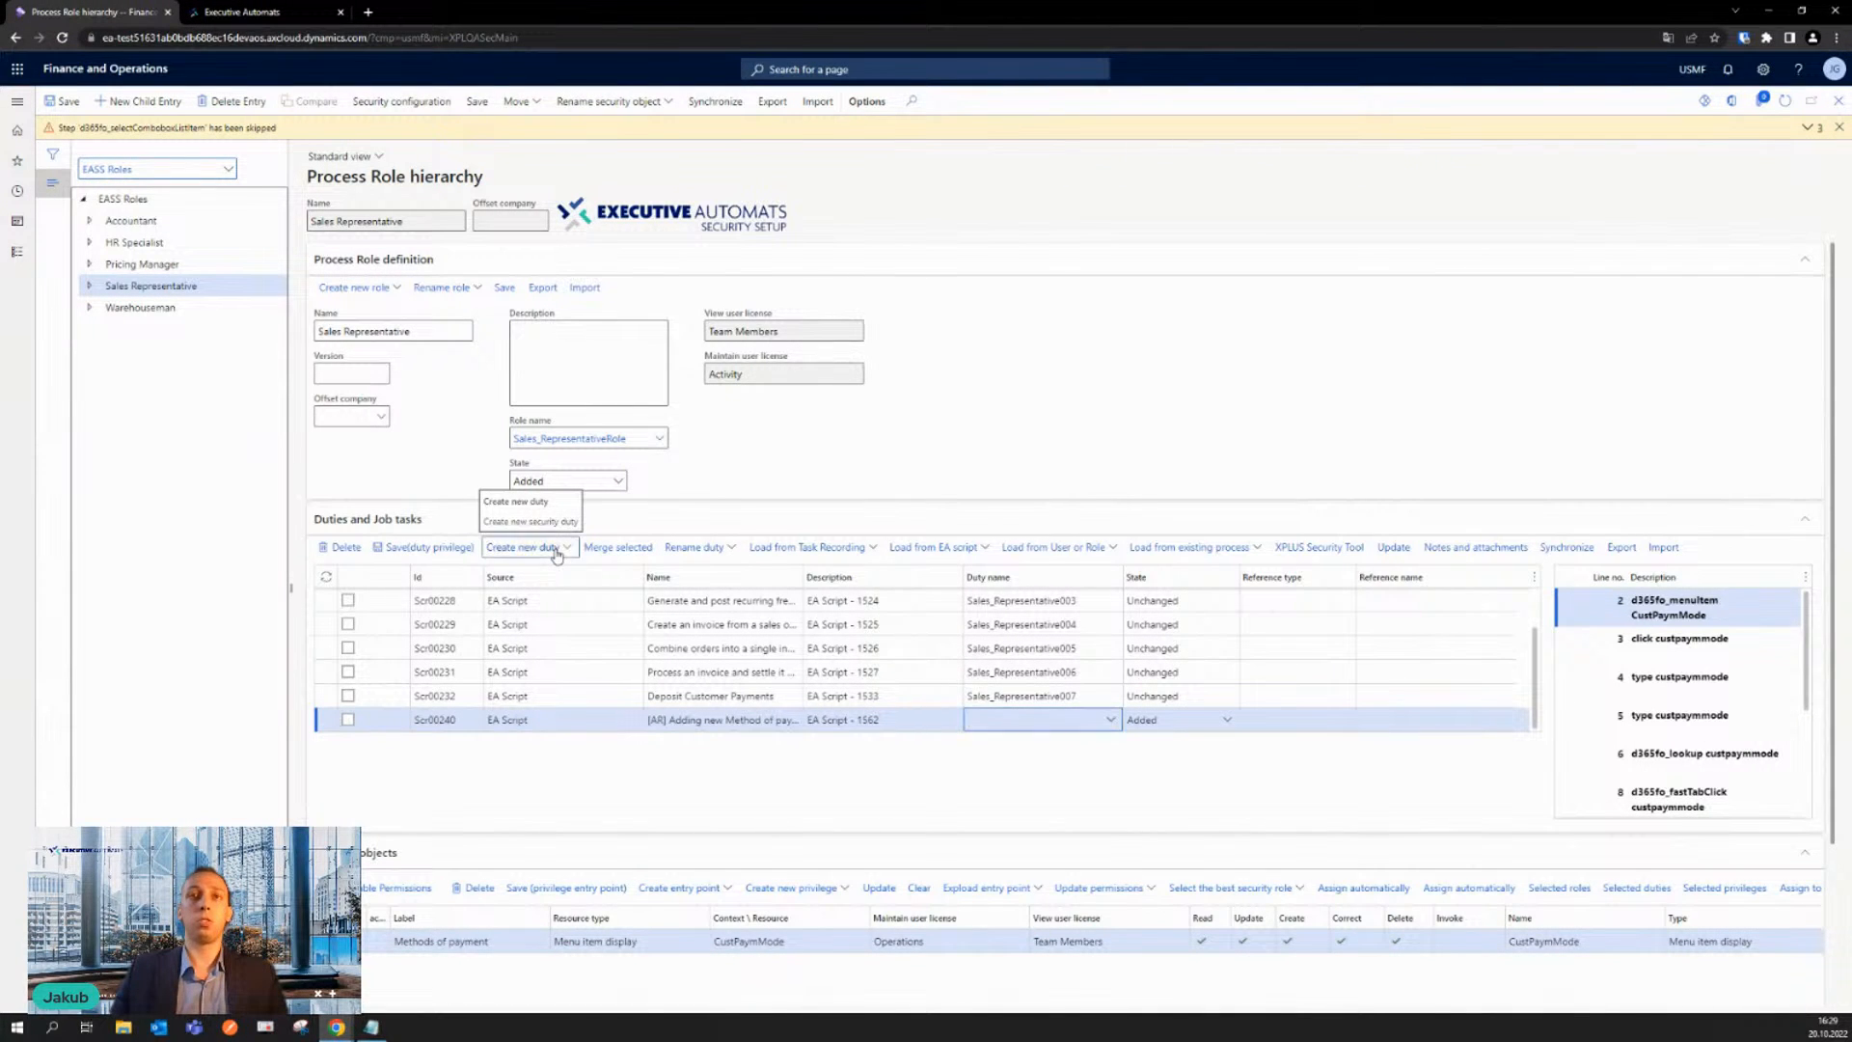
click(517, 501)
key(ctrl+v)
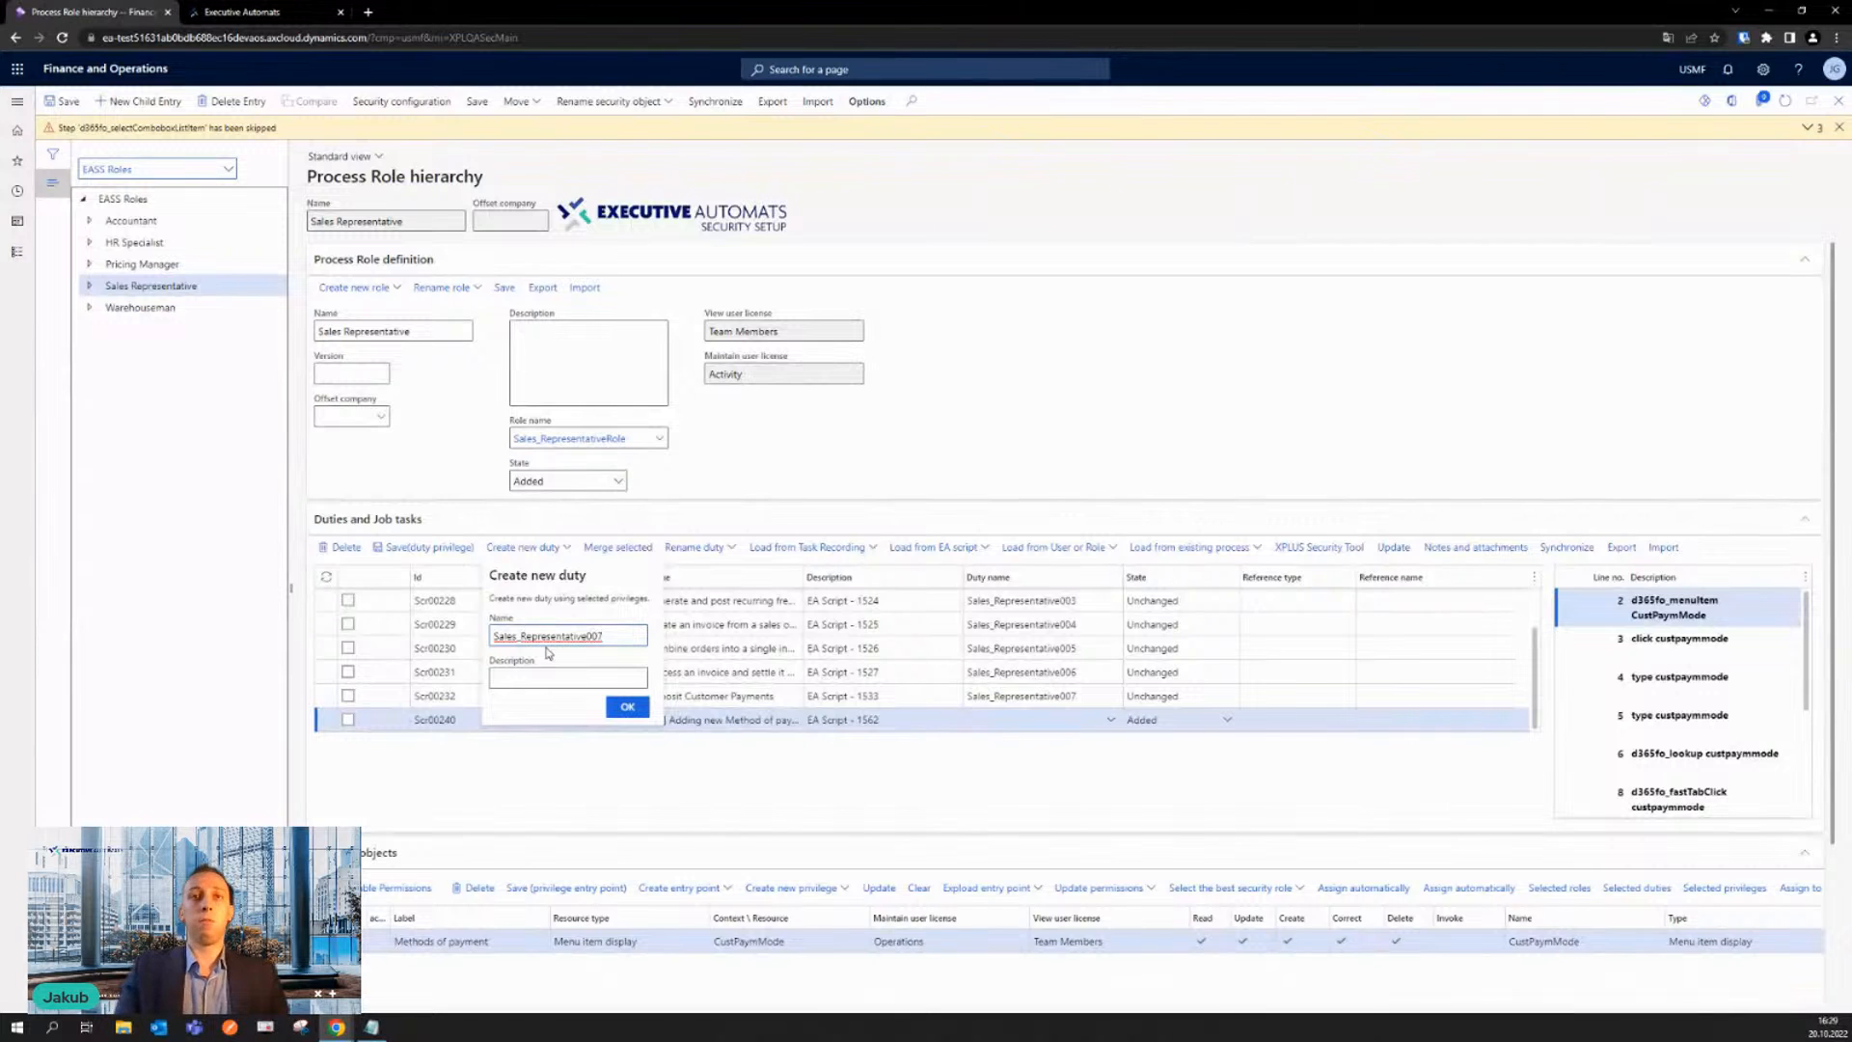
key(BackSpace)
text(8)
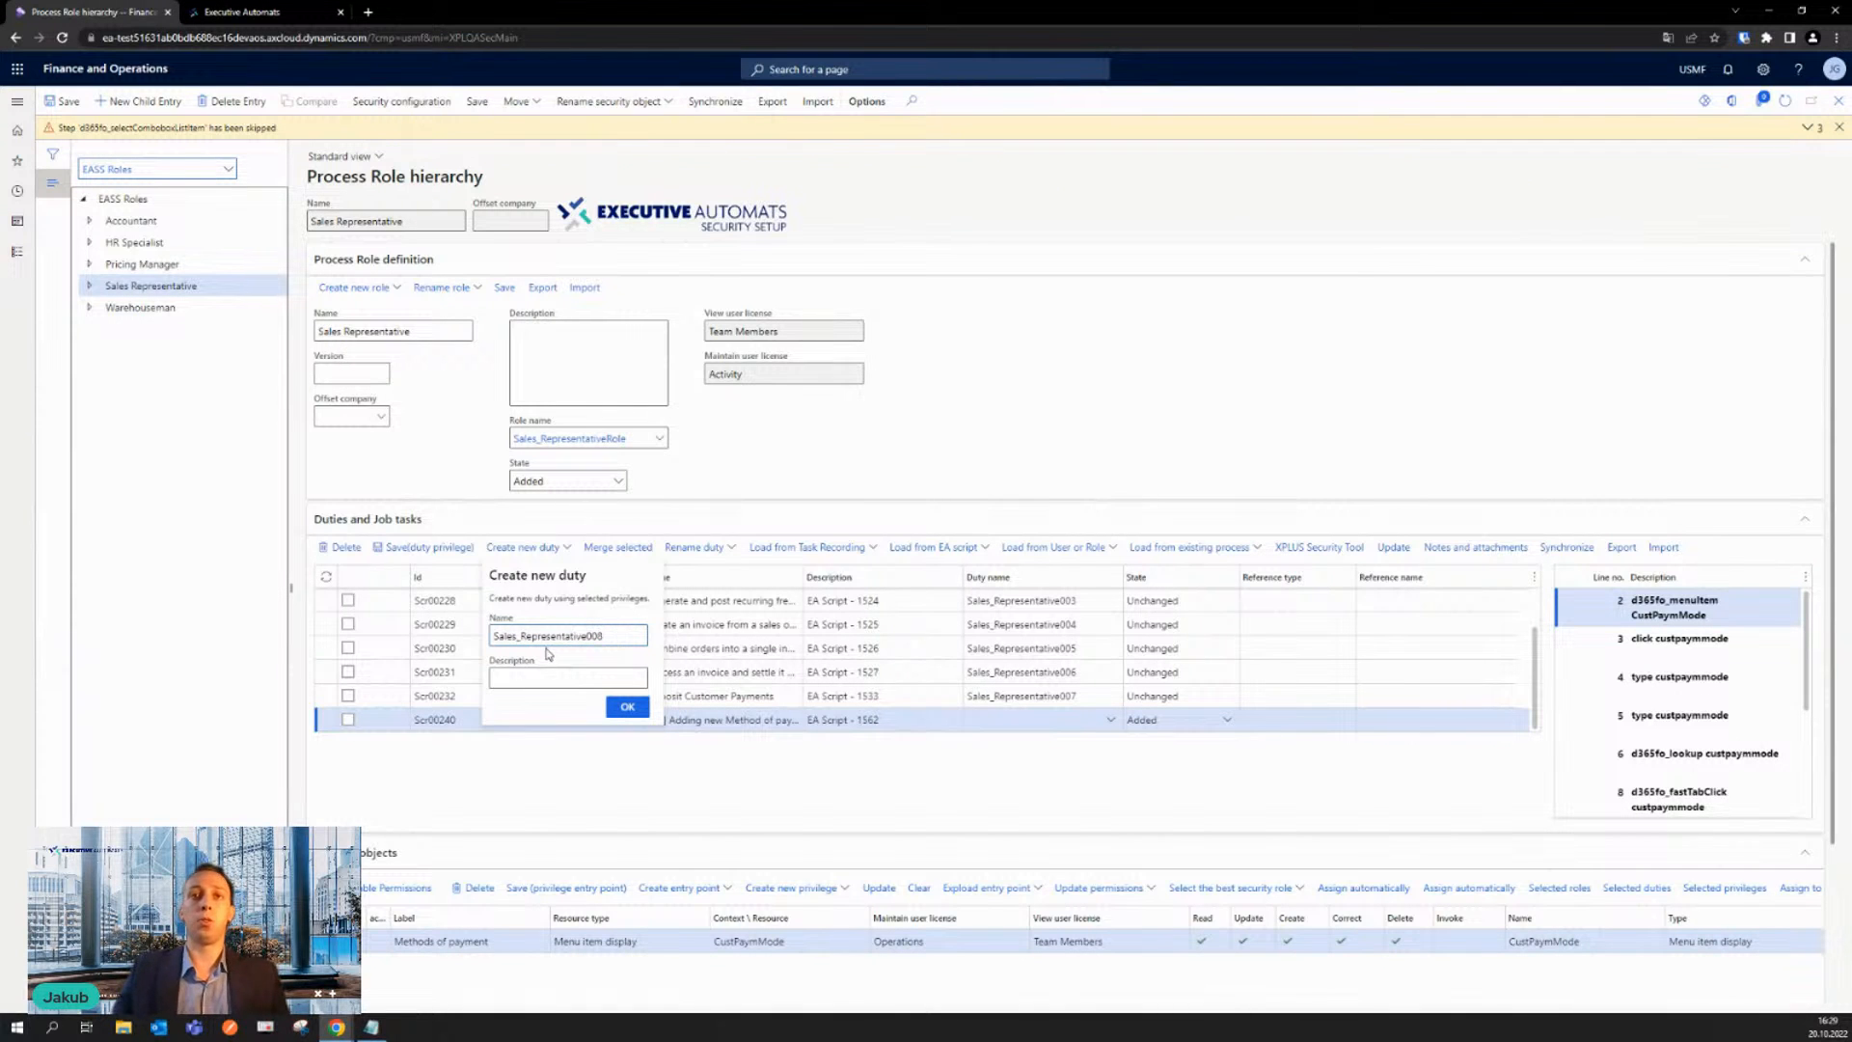
click(622, 707)
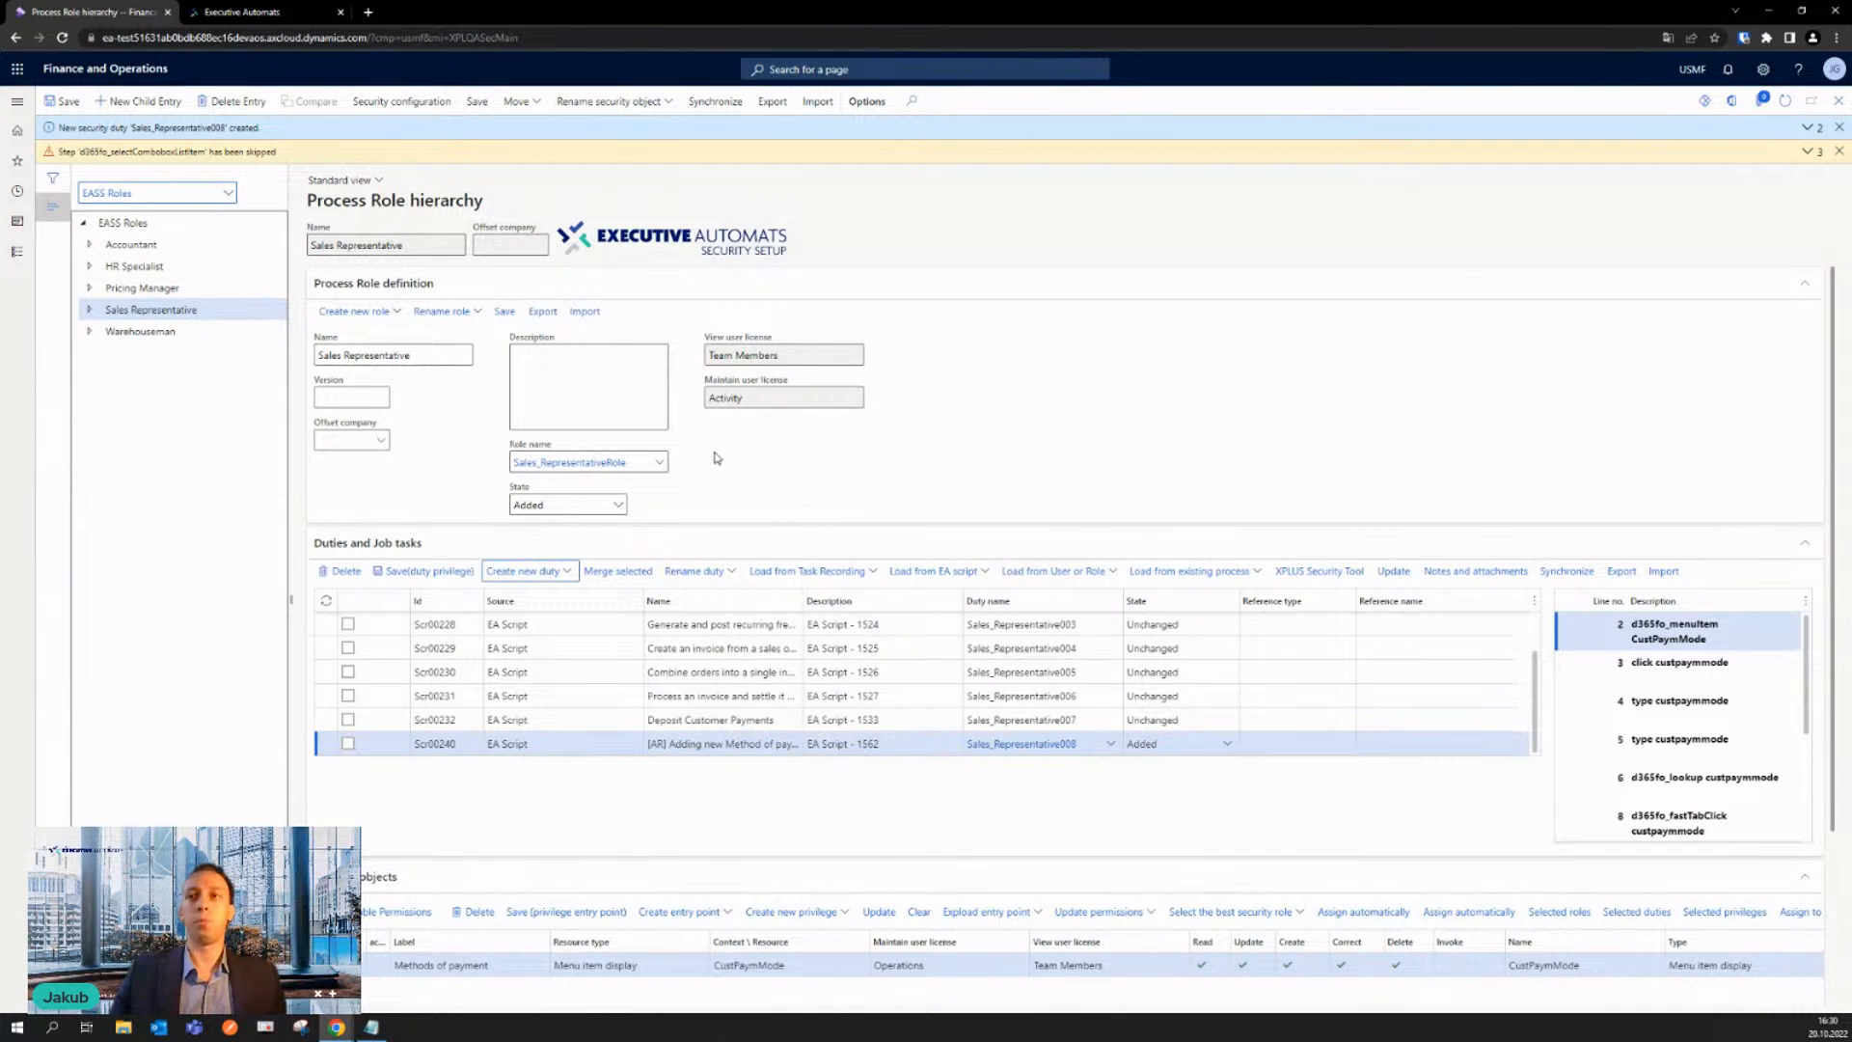
click(503, 314)
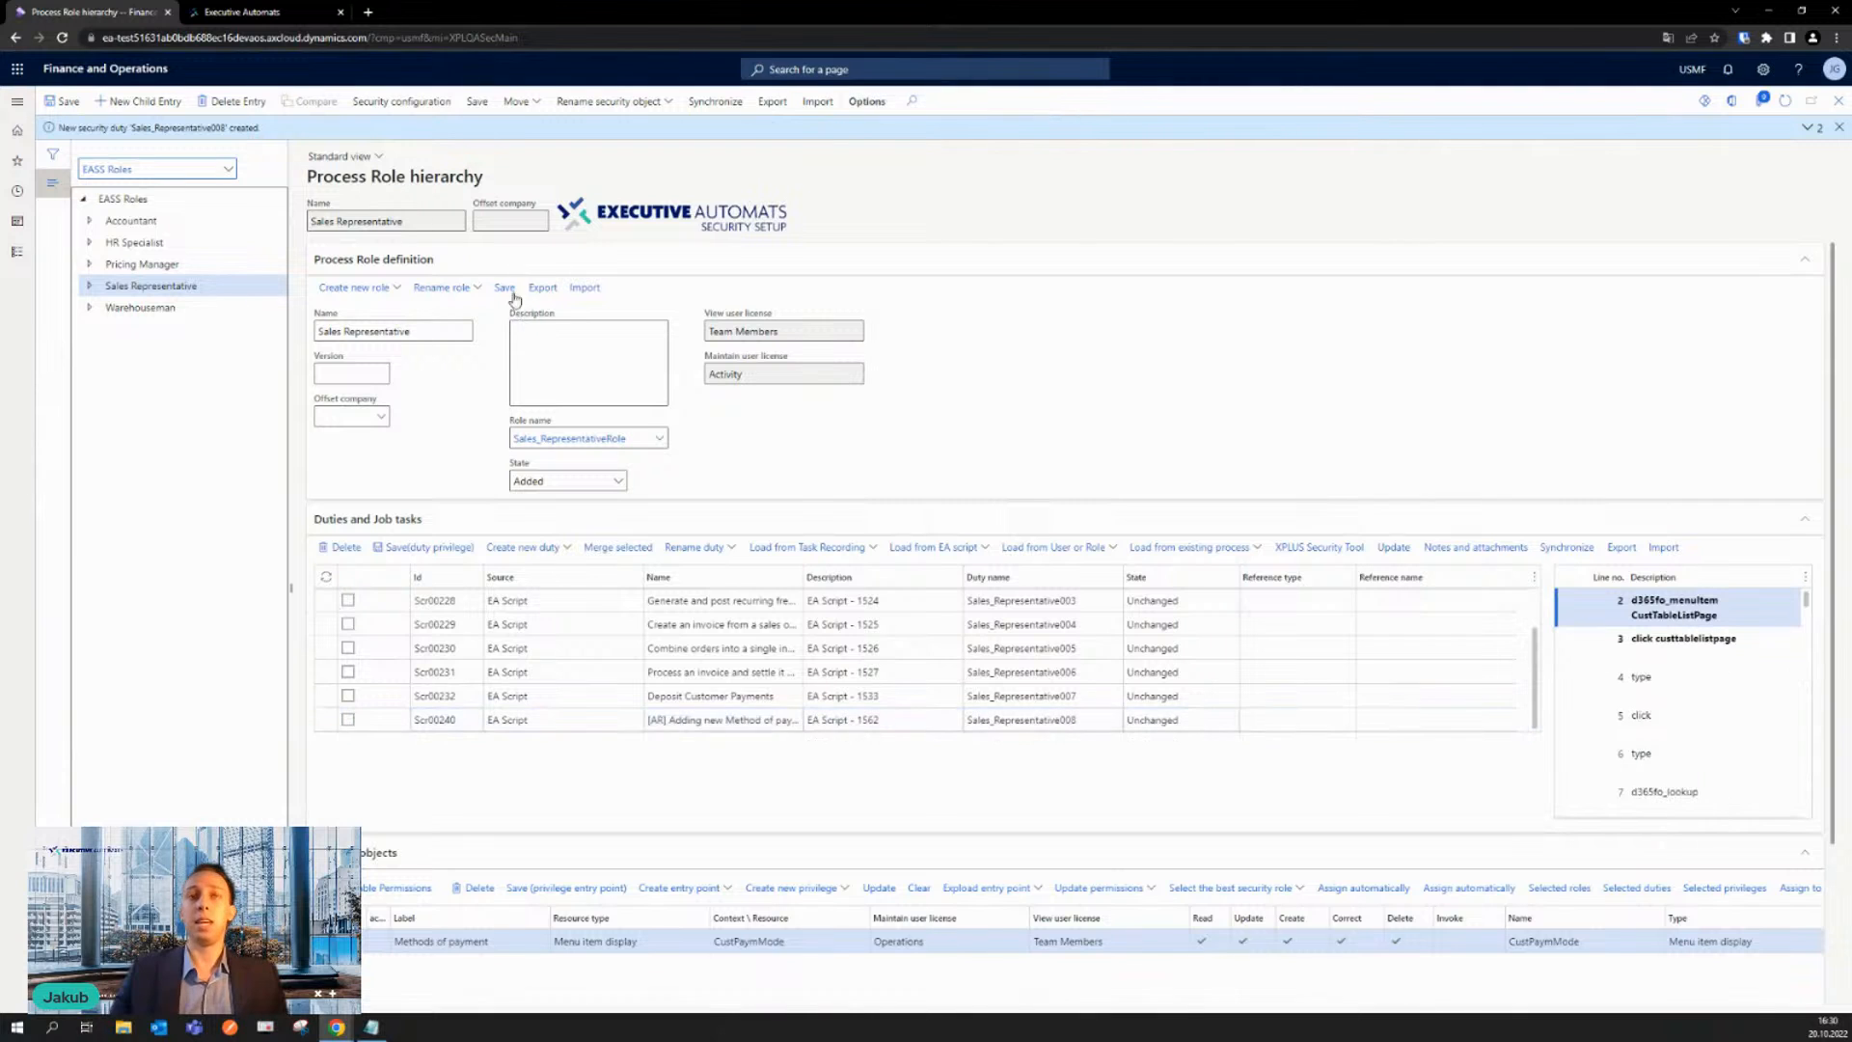
click(1132, 672)
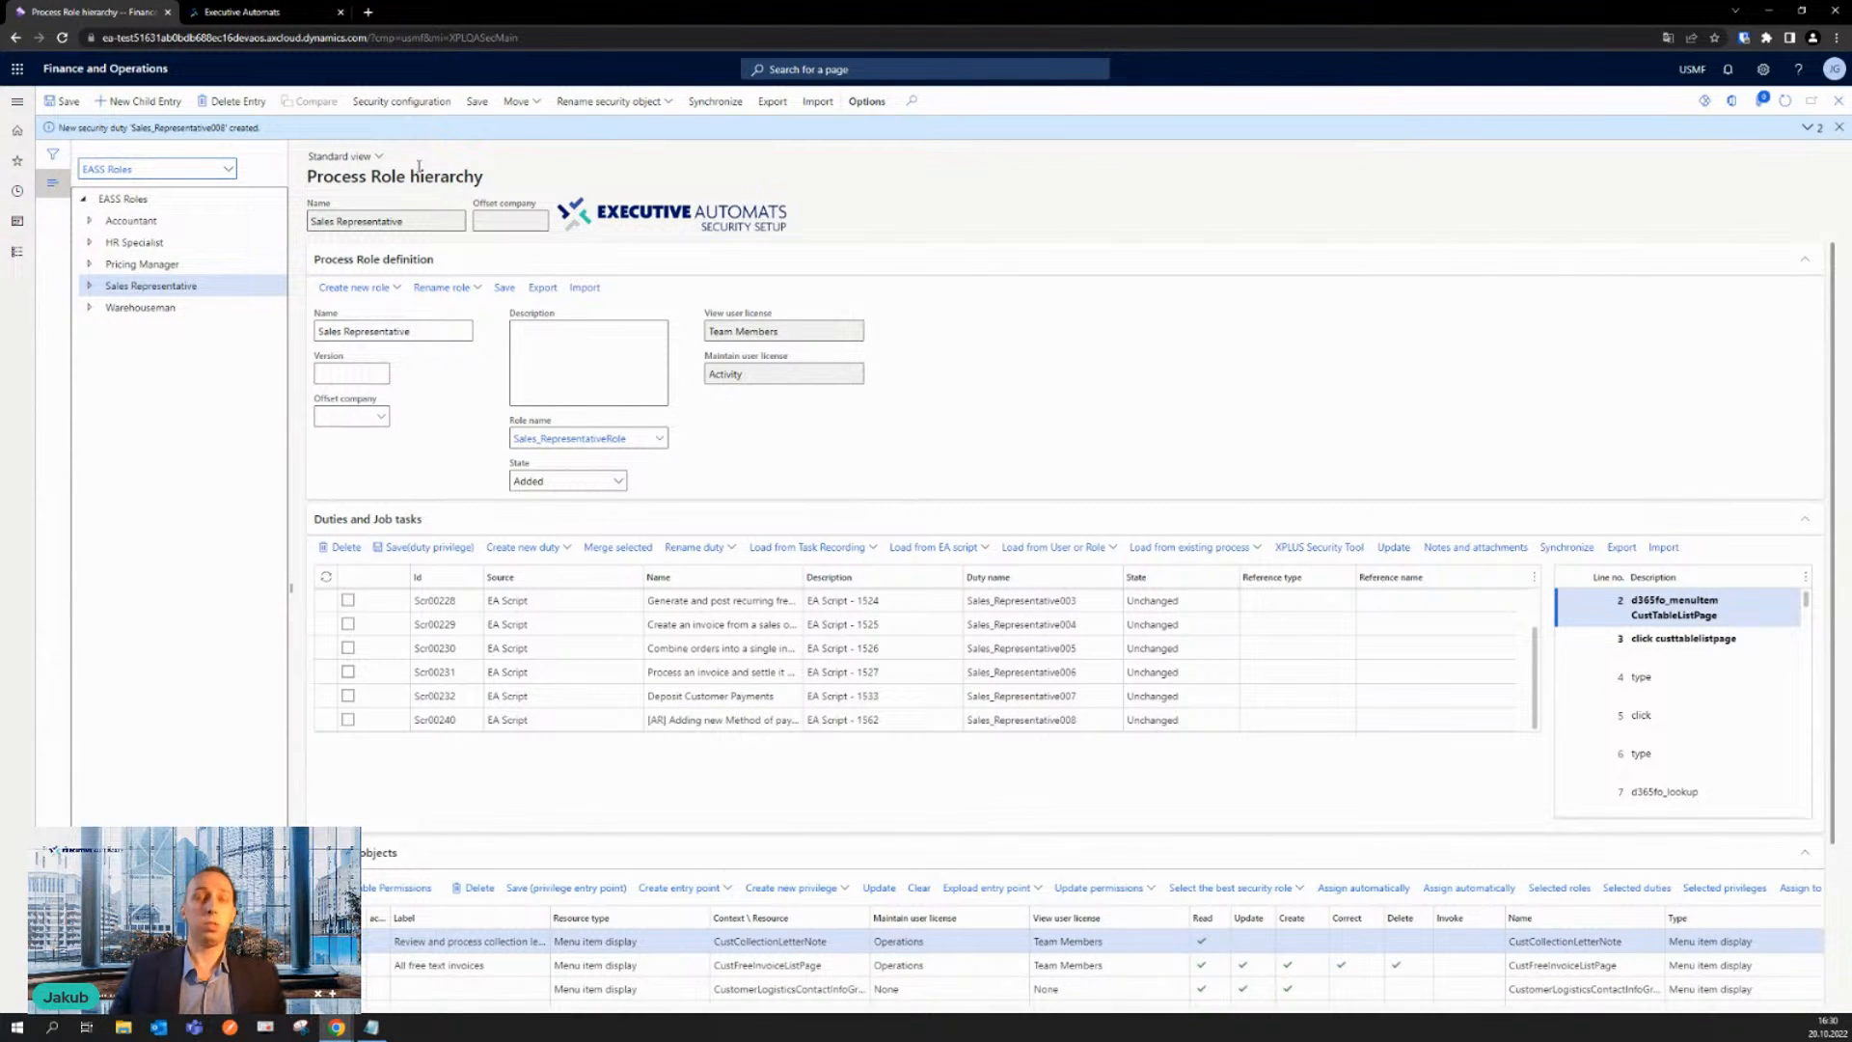
- Publish all unpublished objects in Security configuration and return to the process role hierarchy
click(411, 101)
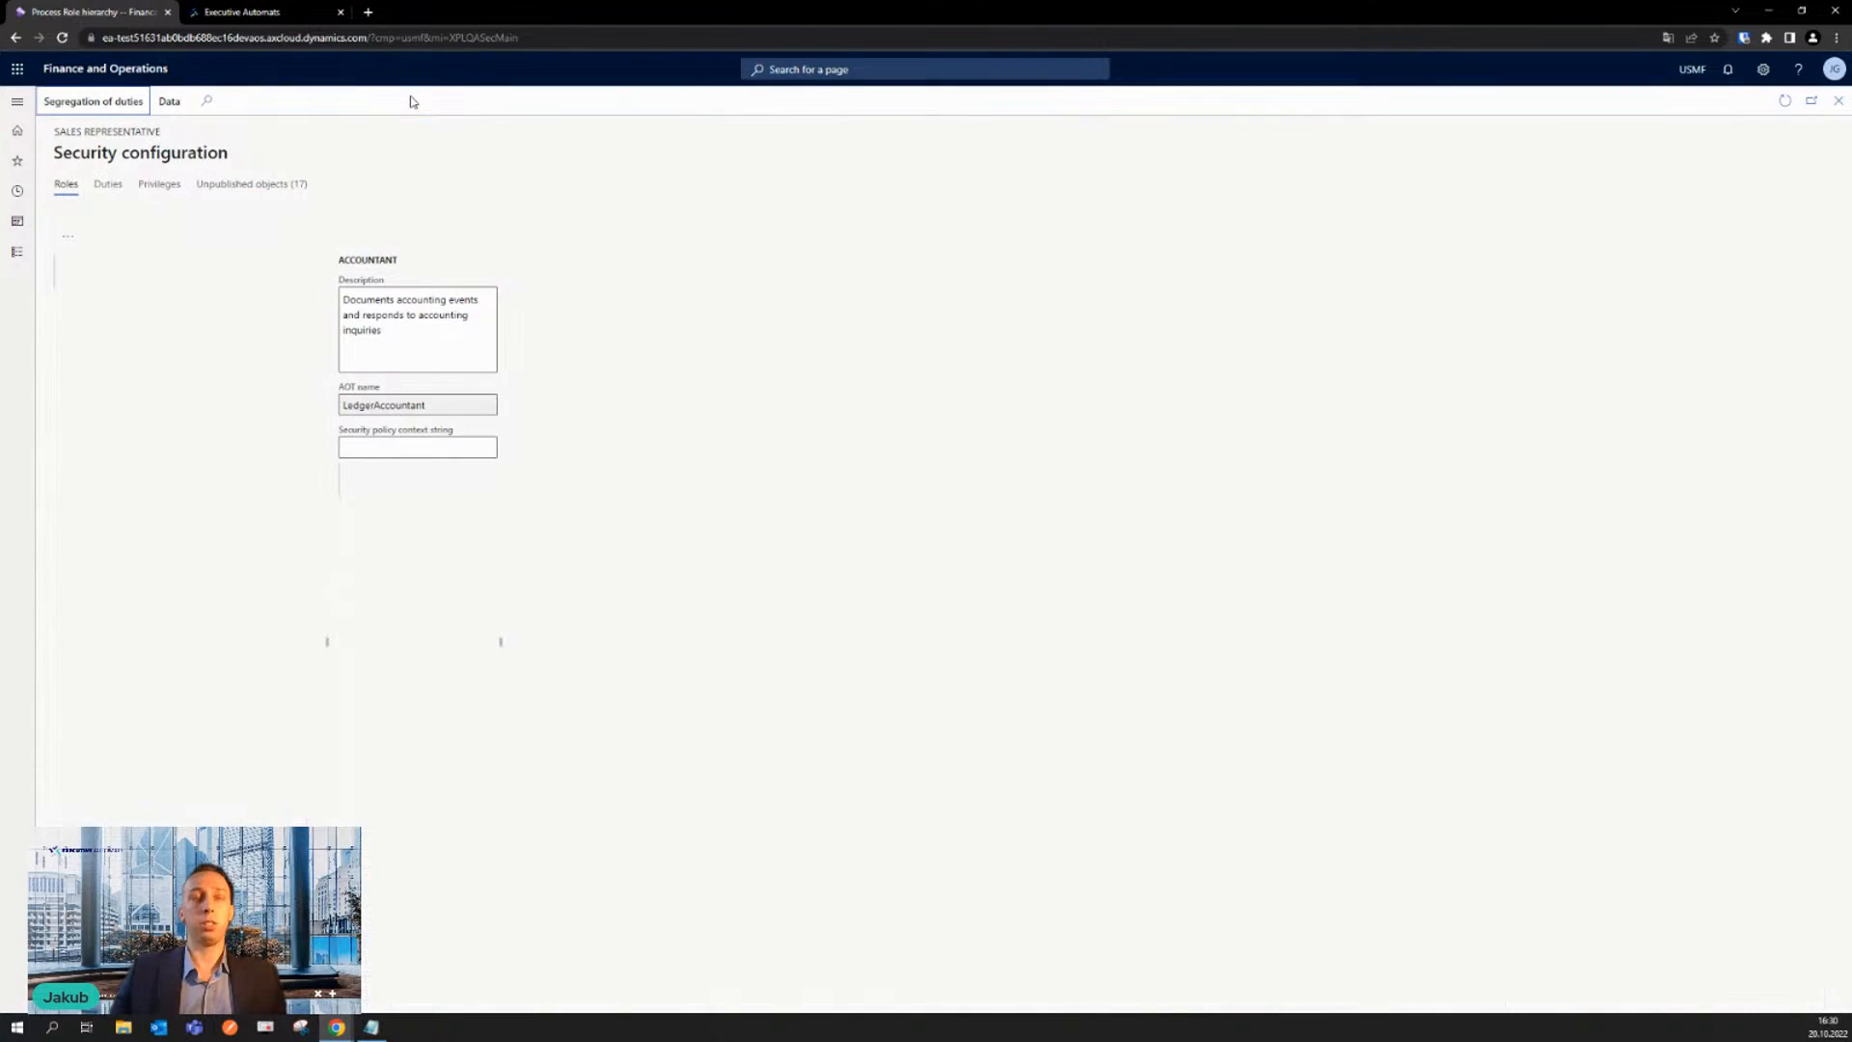
click(289, 193)
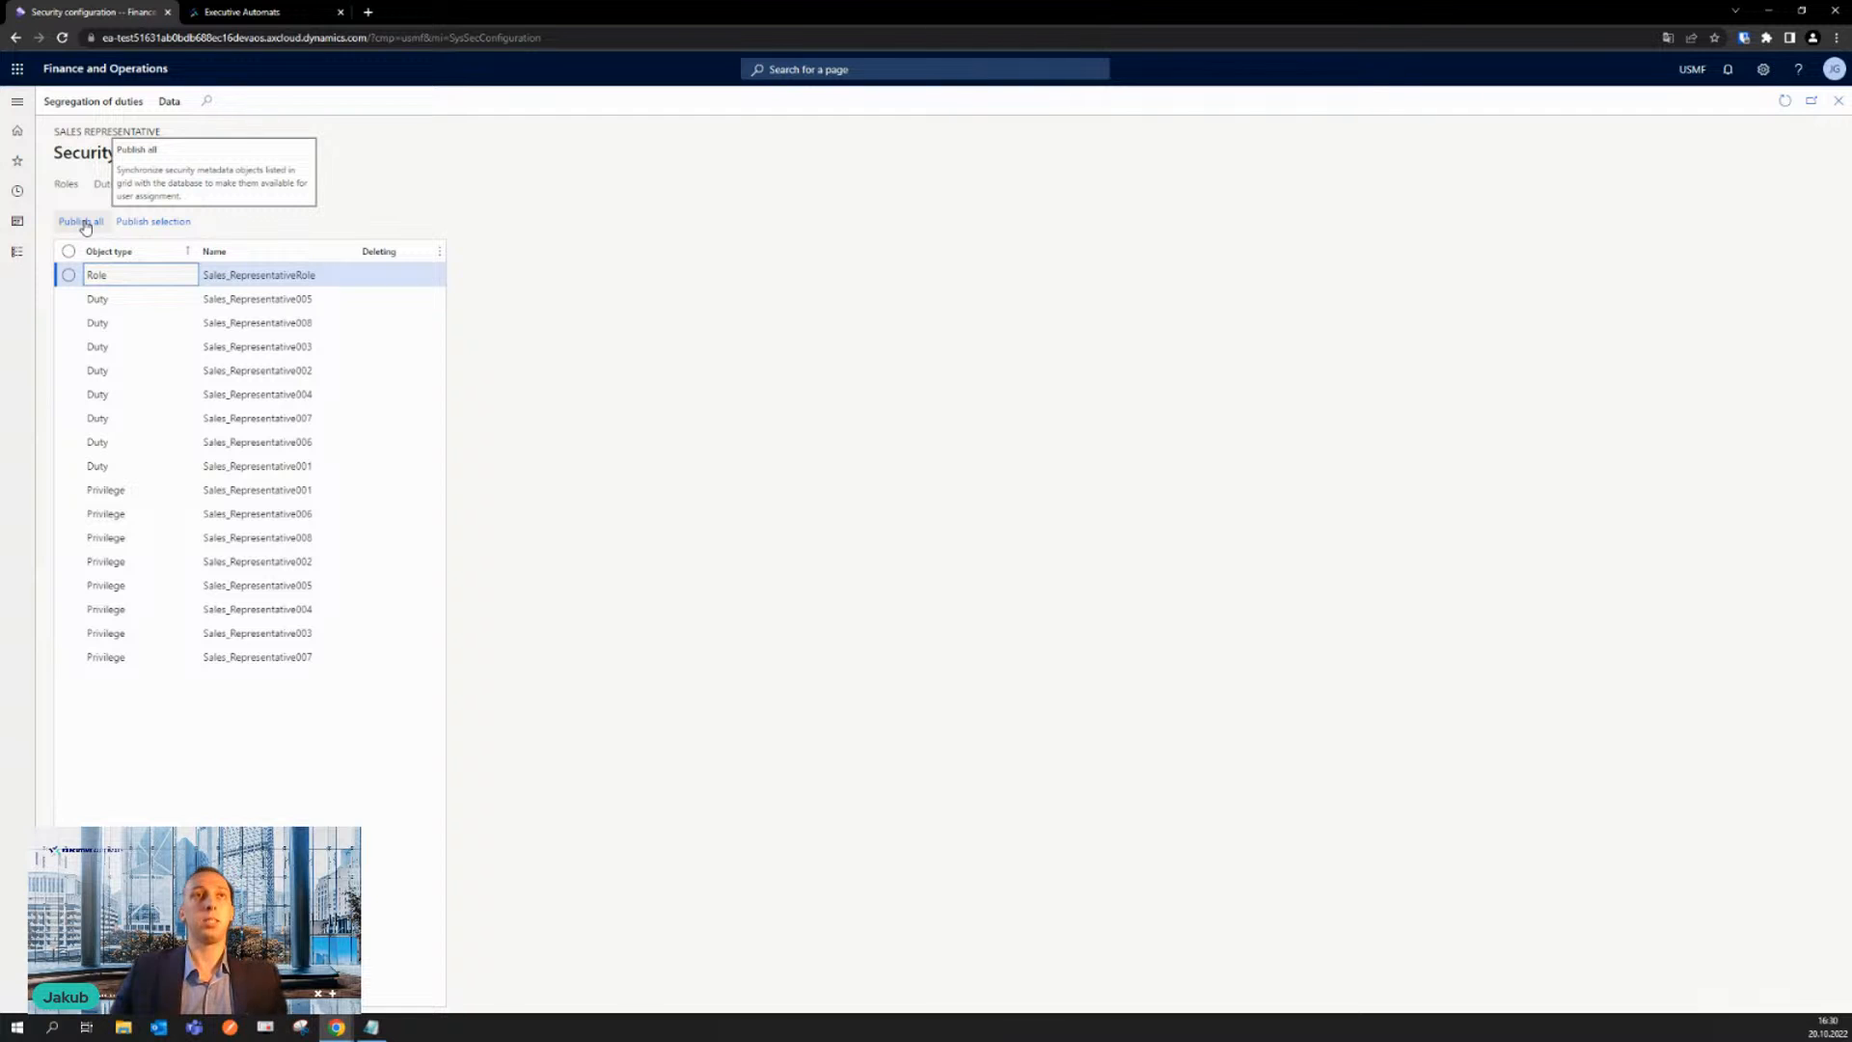
click(85, 223)
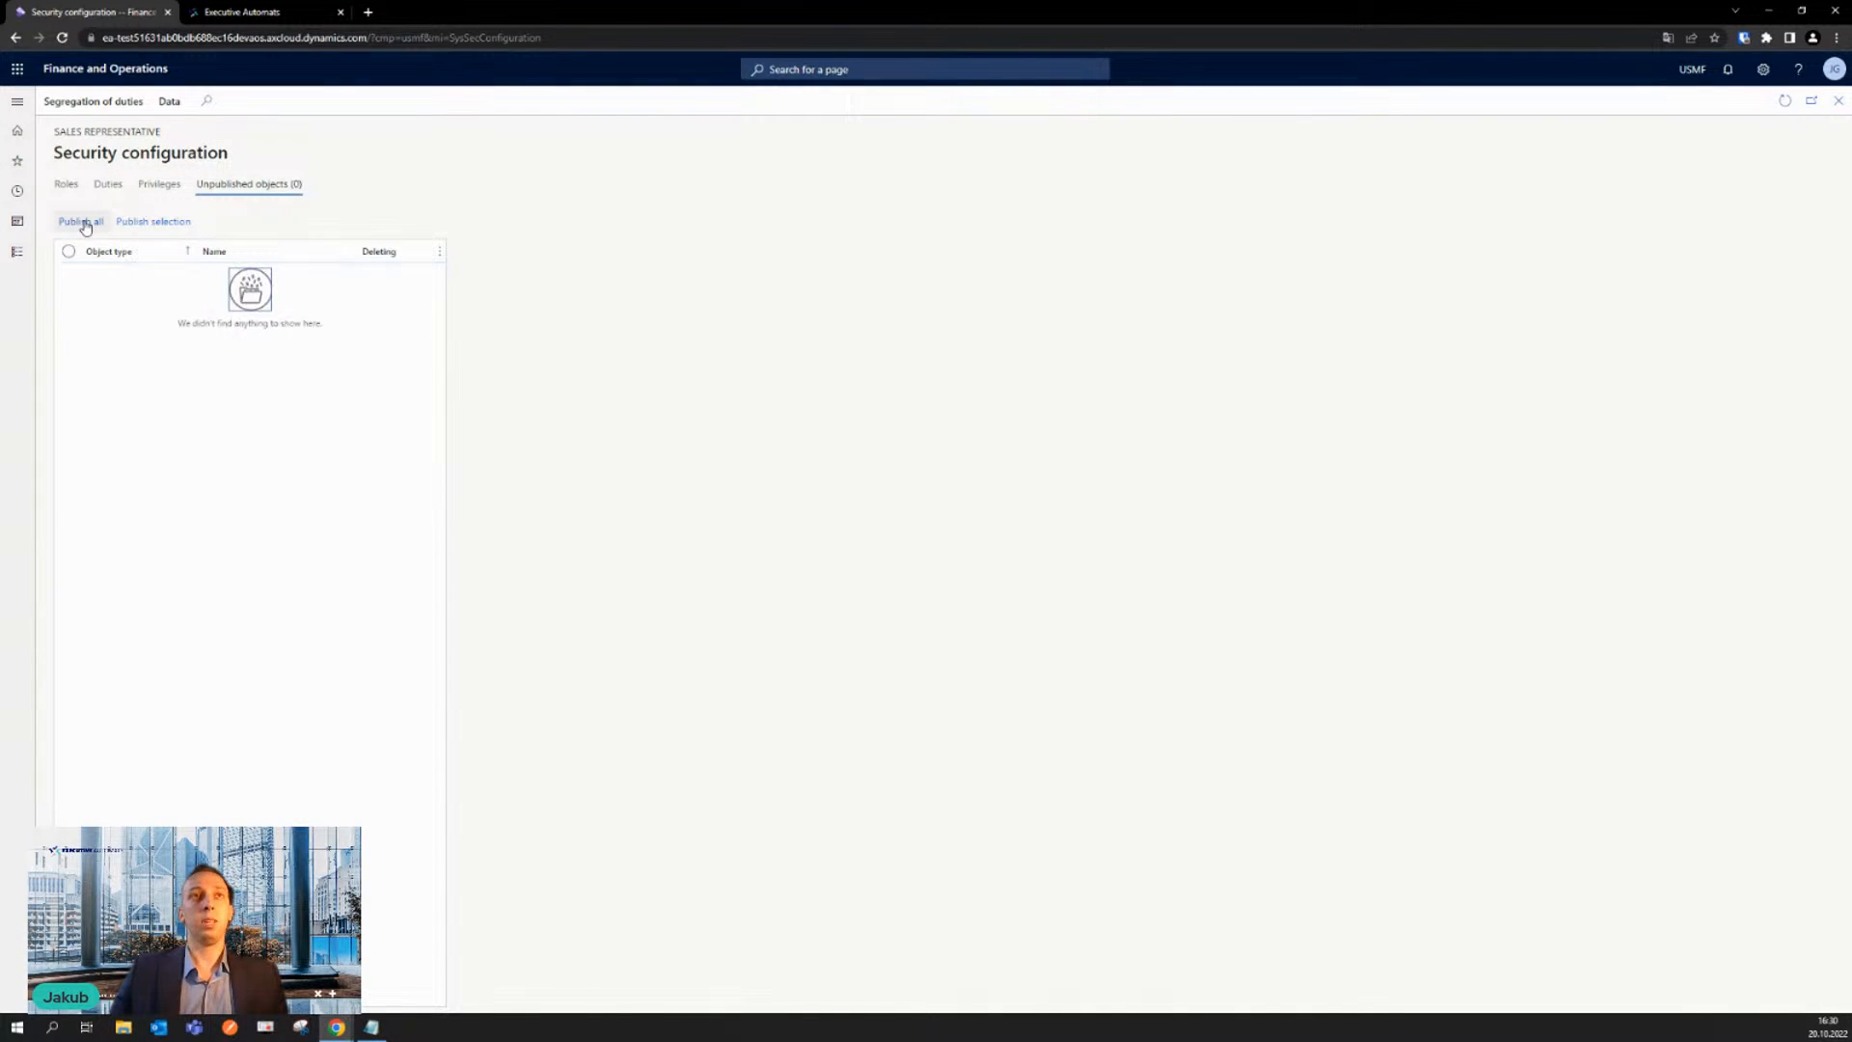
click(1837, 102)
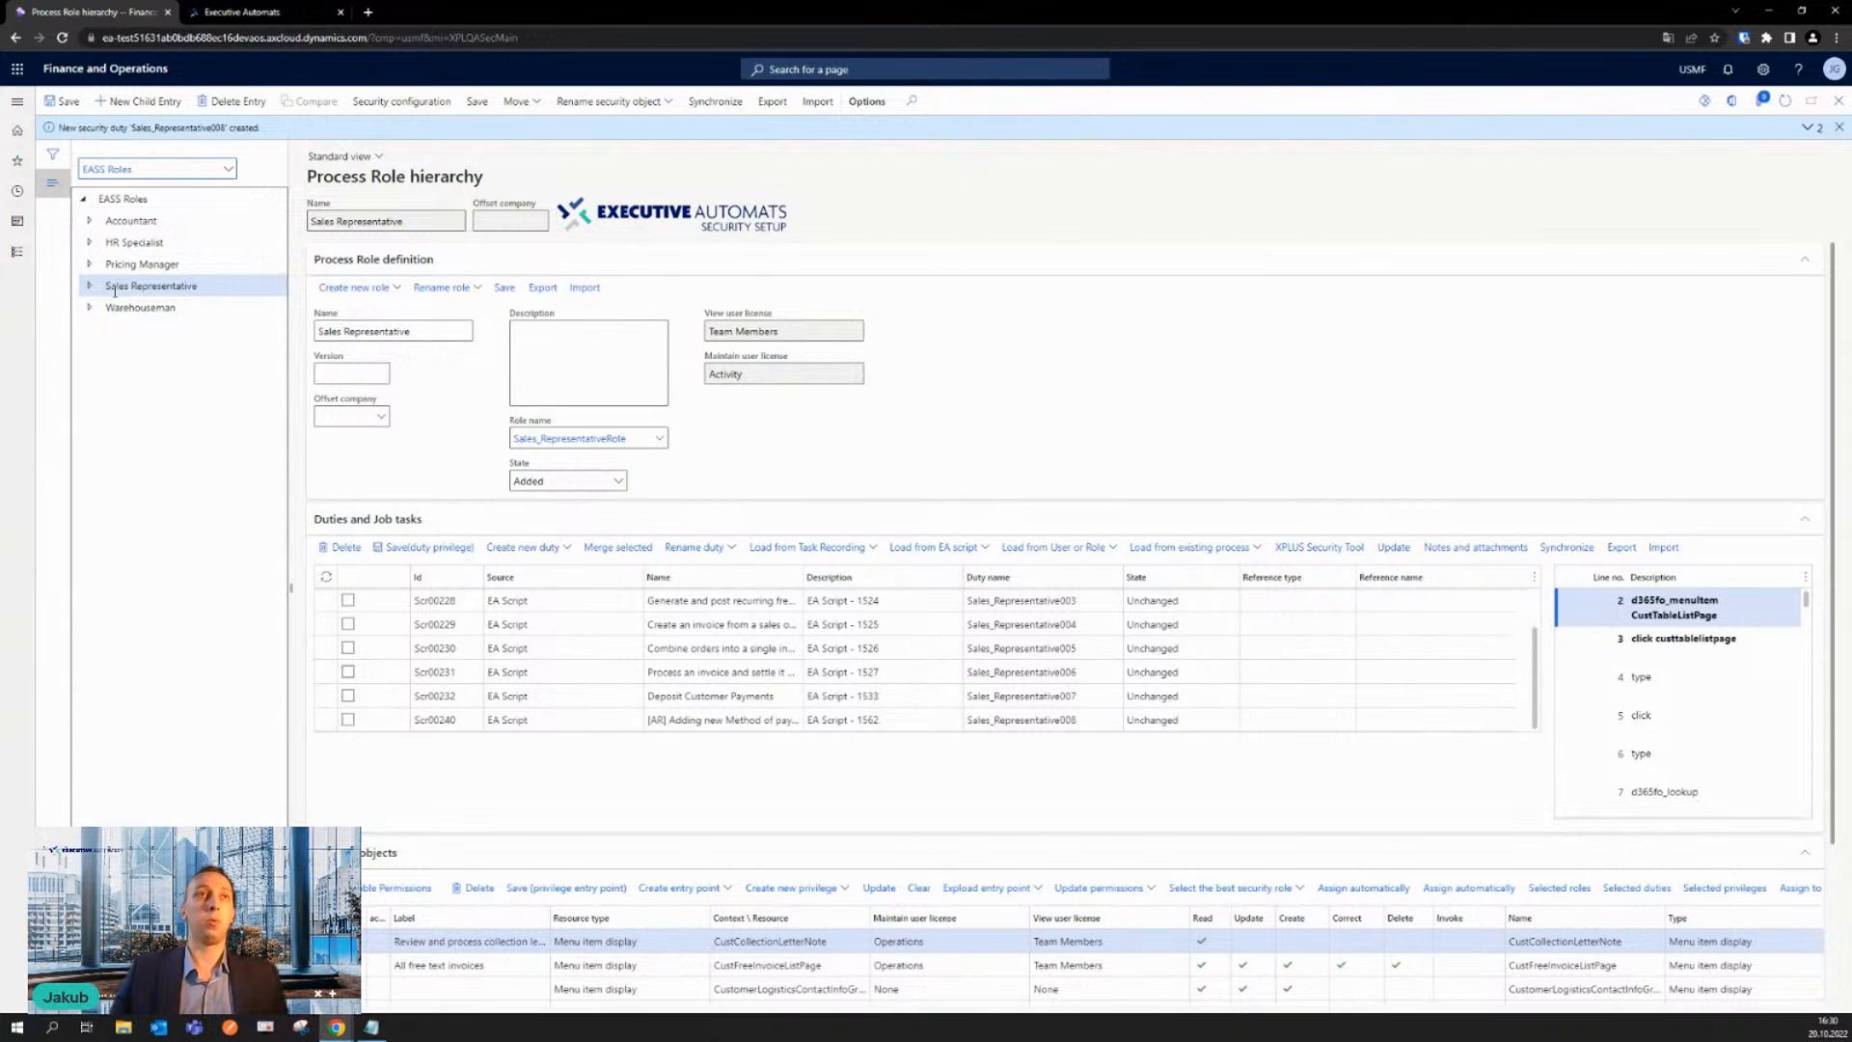
- Open the record of user SSW1 from the system administration Users list
click(17, 252)
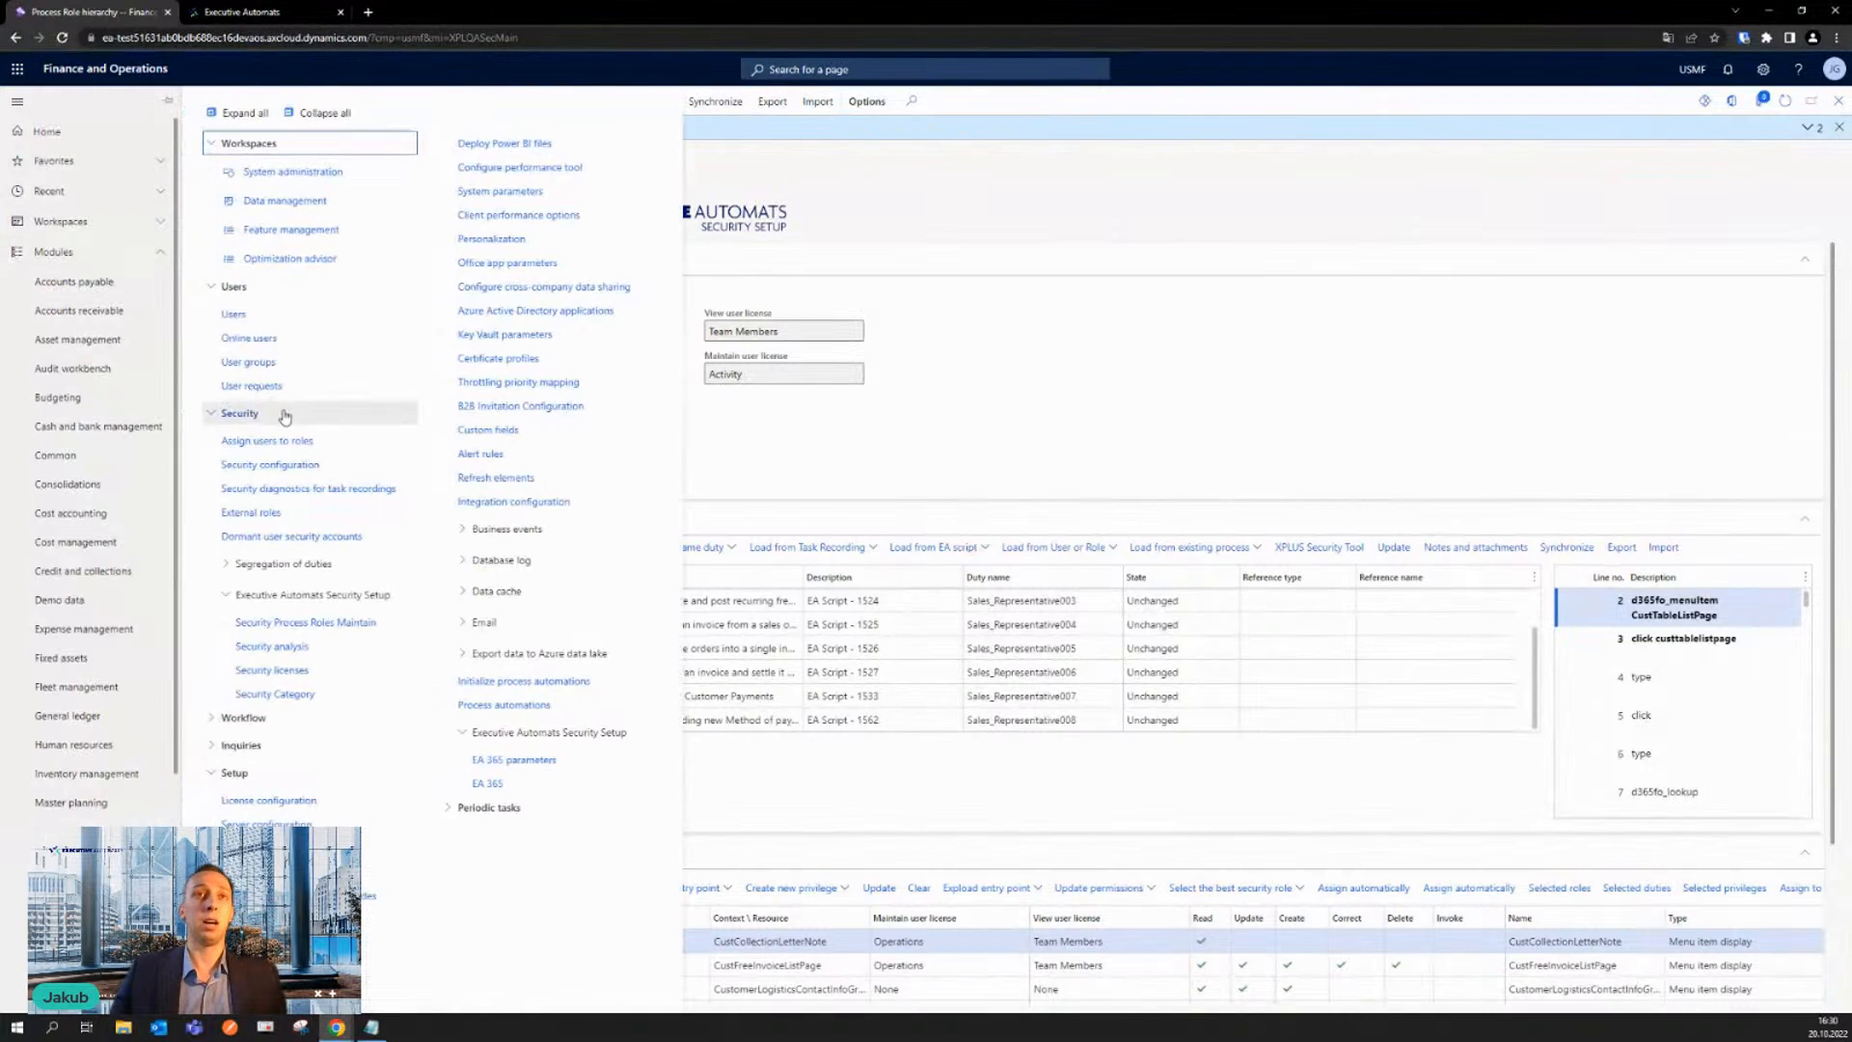
click(303, 322)
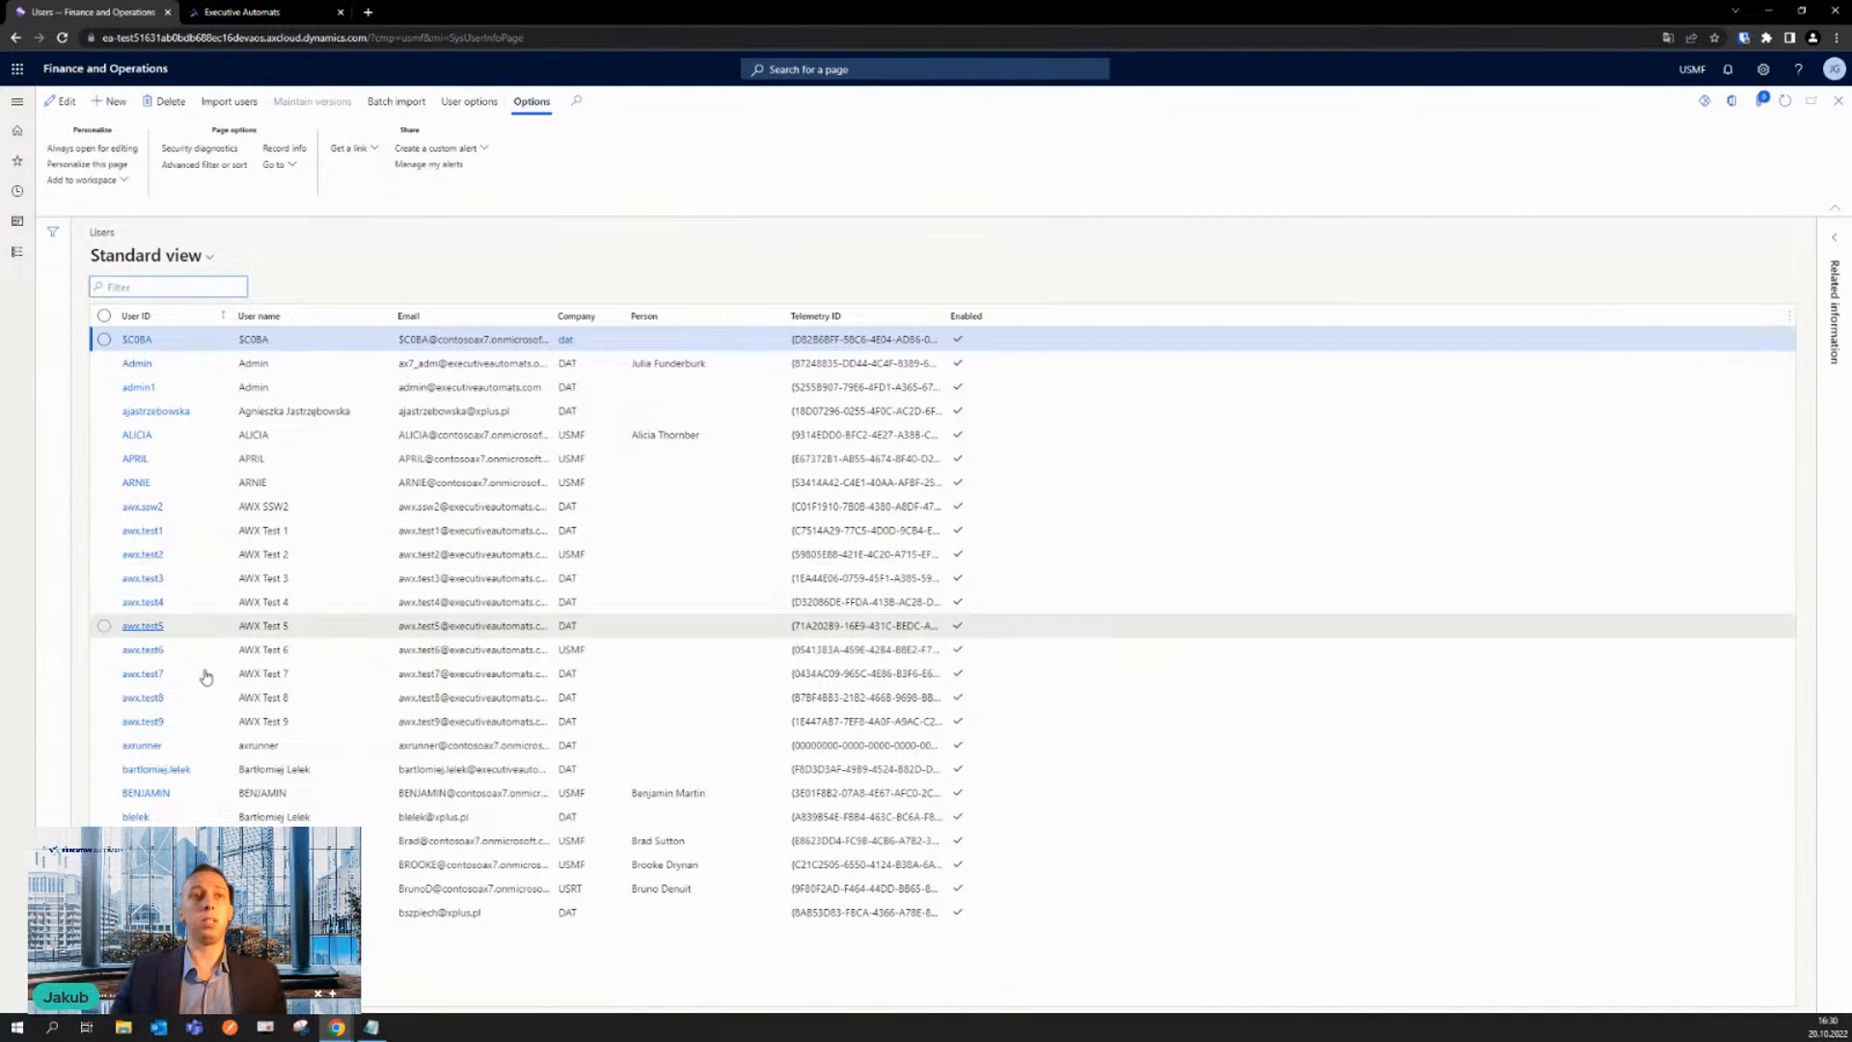
scroll(200, 687, down, 3)
scroll(174, 806, down, 6)
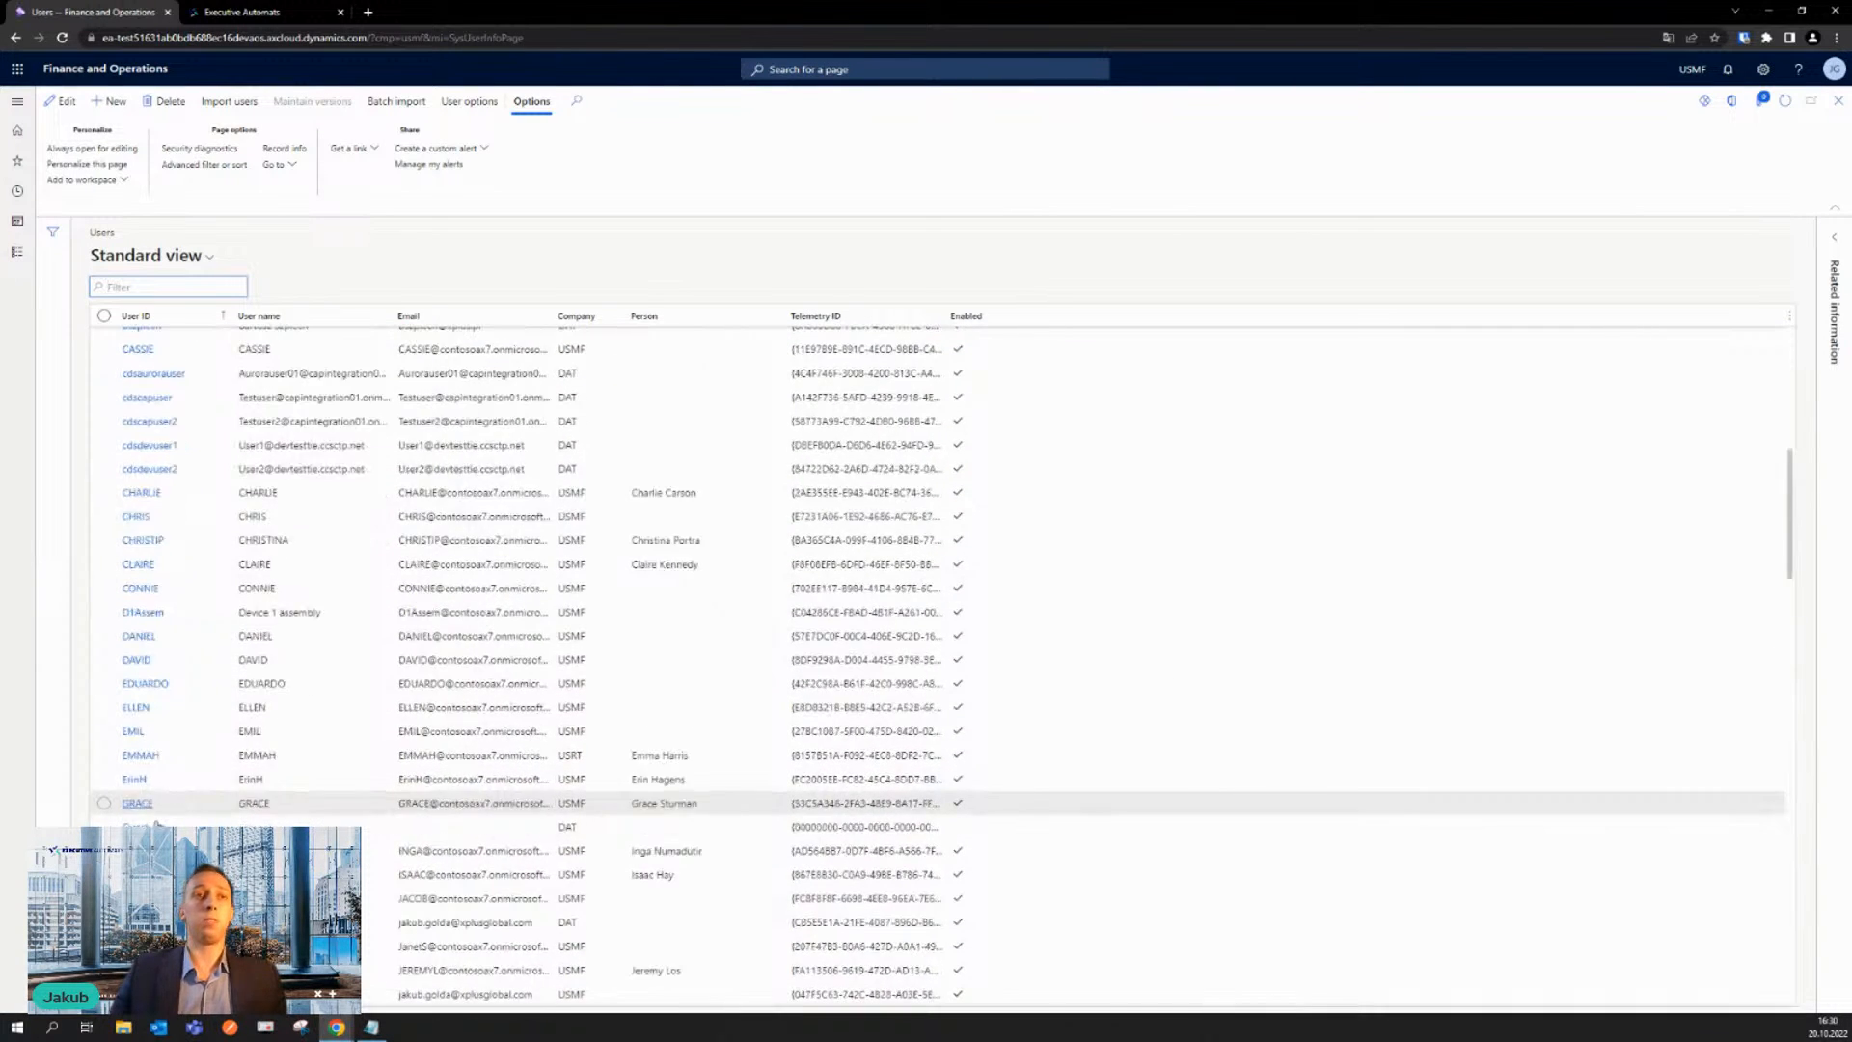
scroll(156, 815, down, 7)
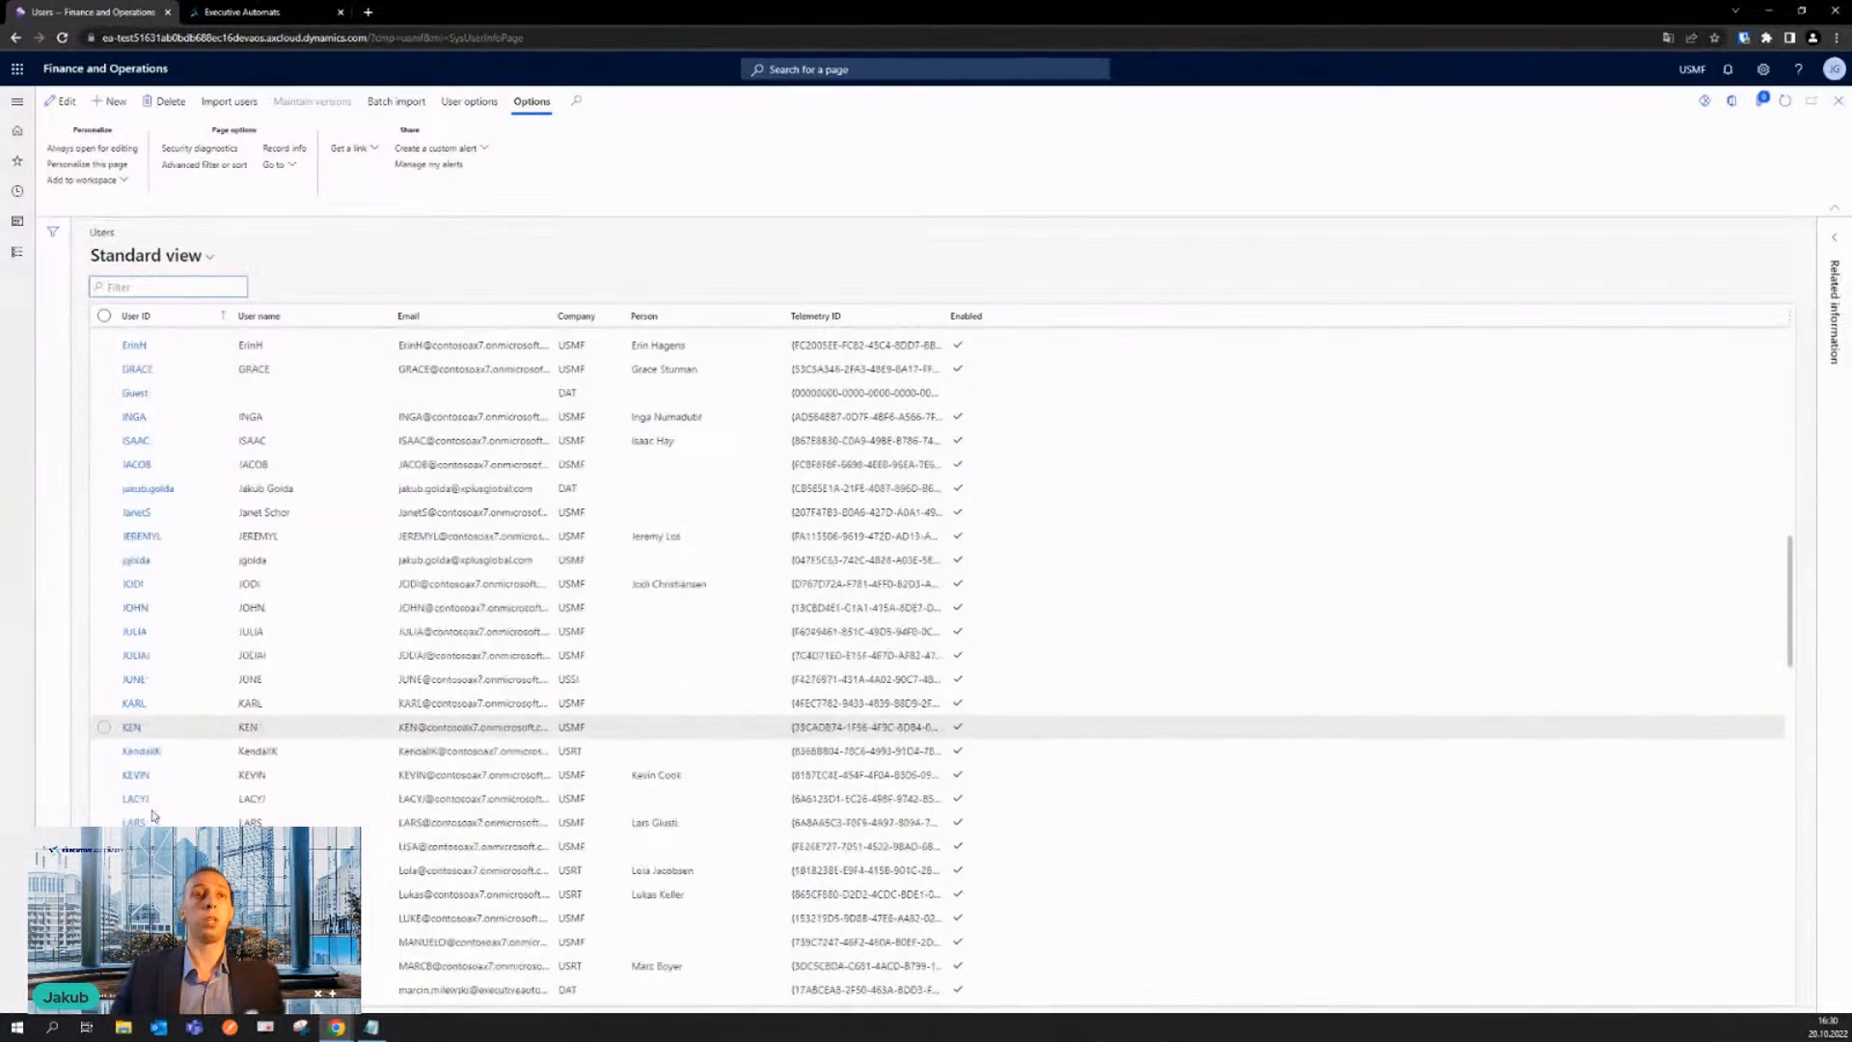
scroll(152, 801, down, 6)
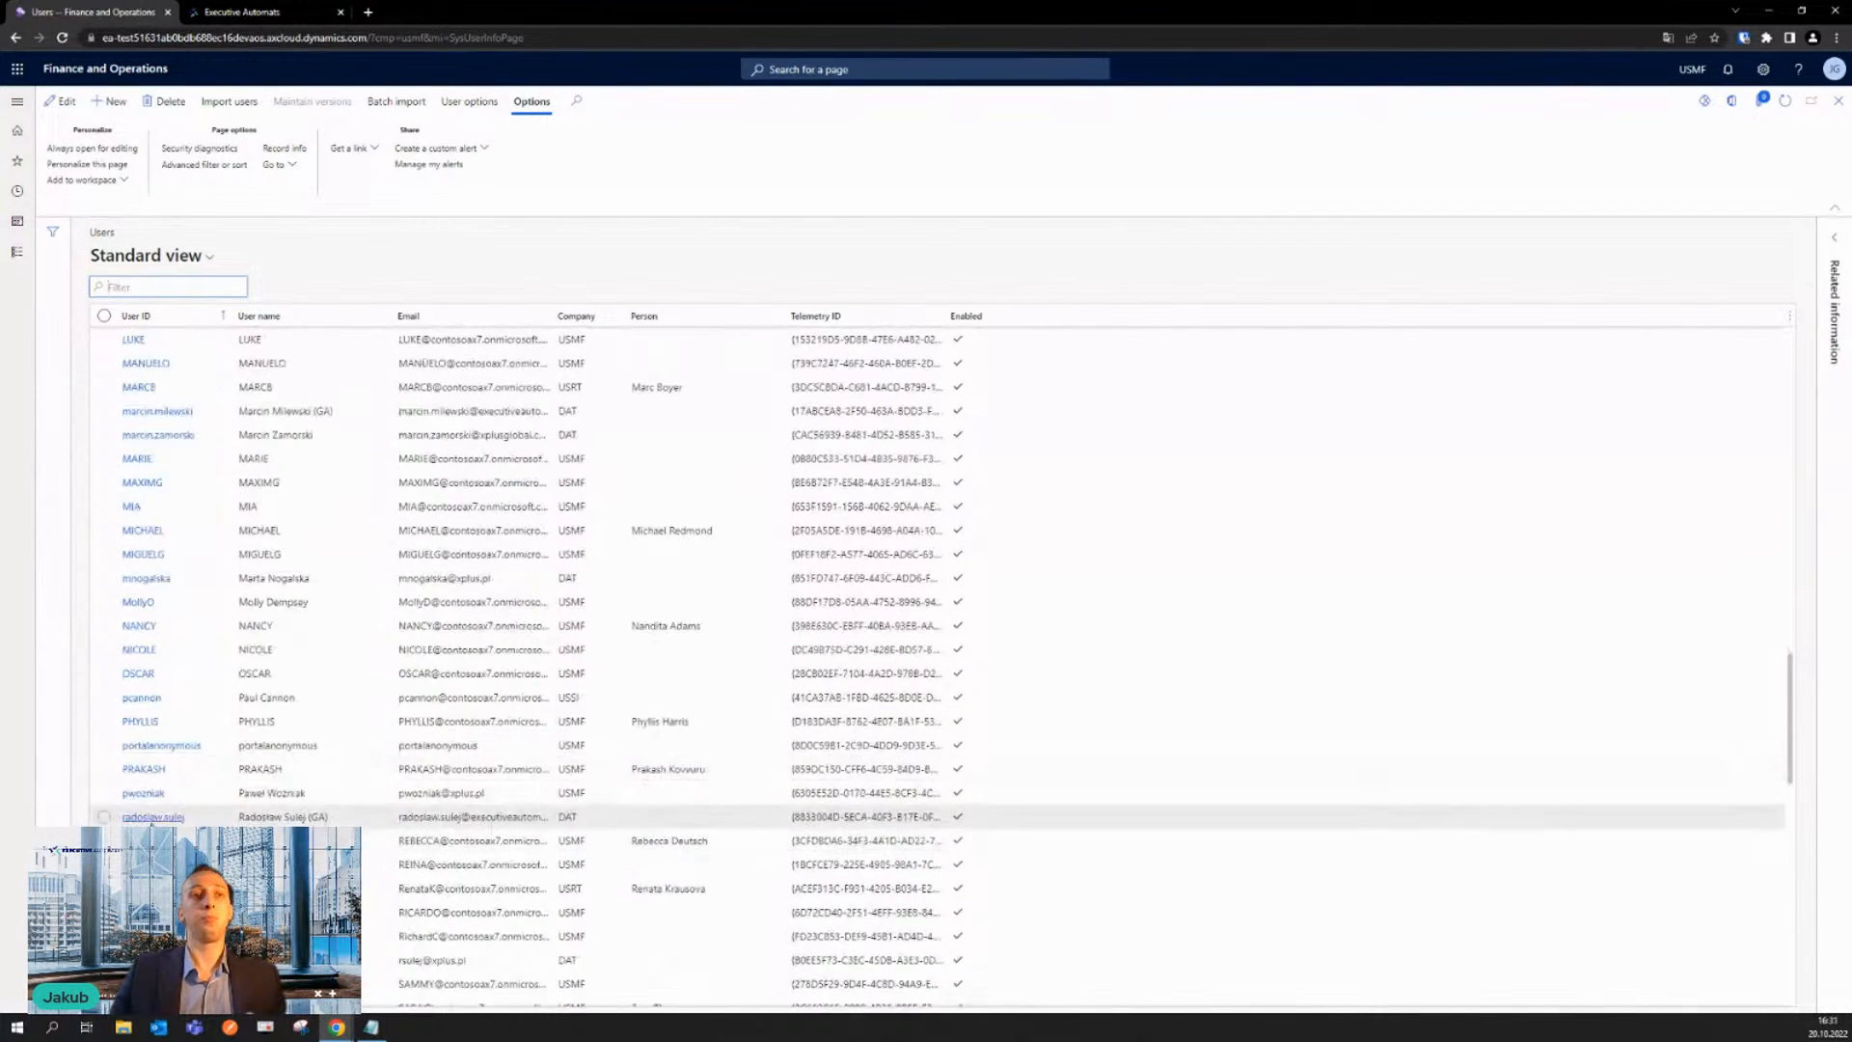
scroll(145, 796, down, 2)
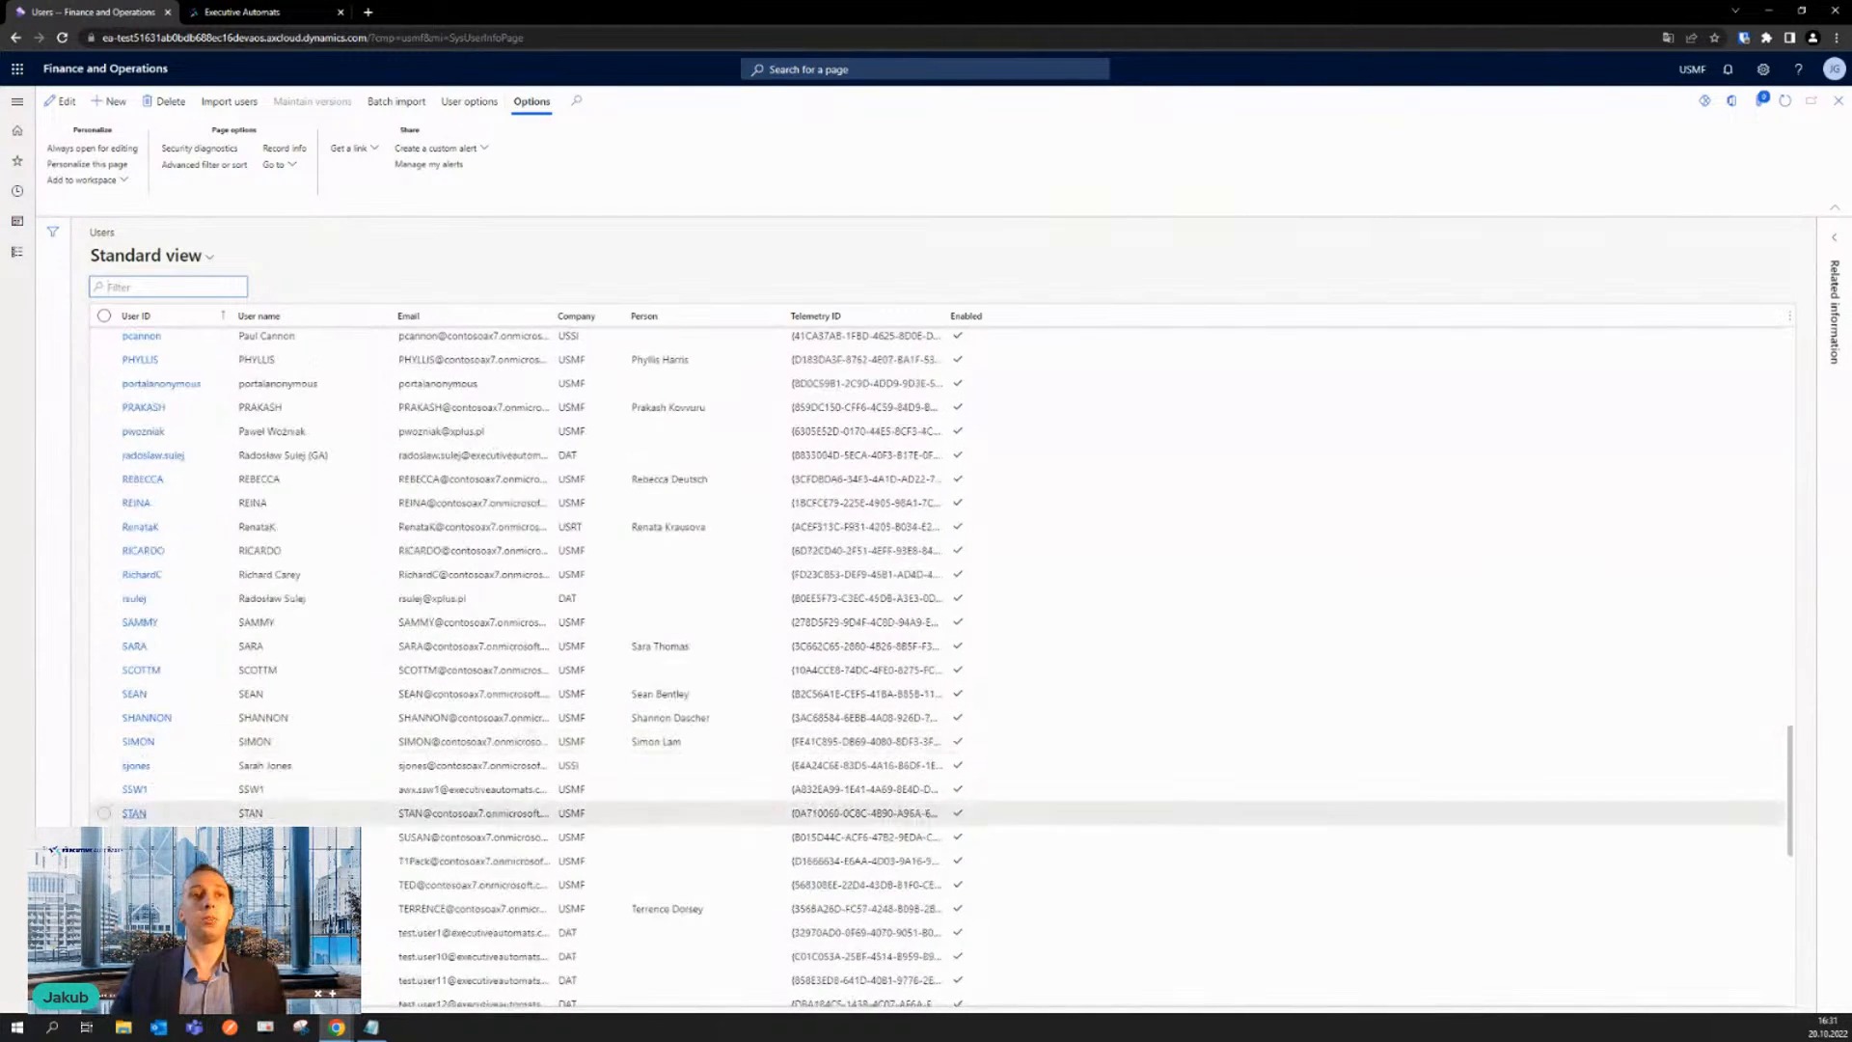
click(134, 790)
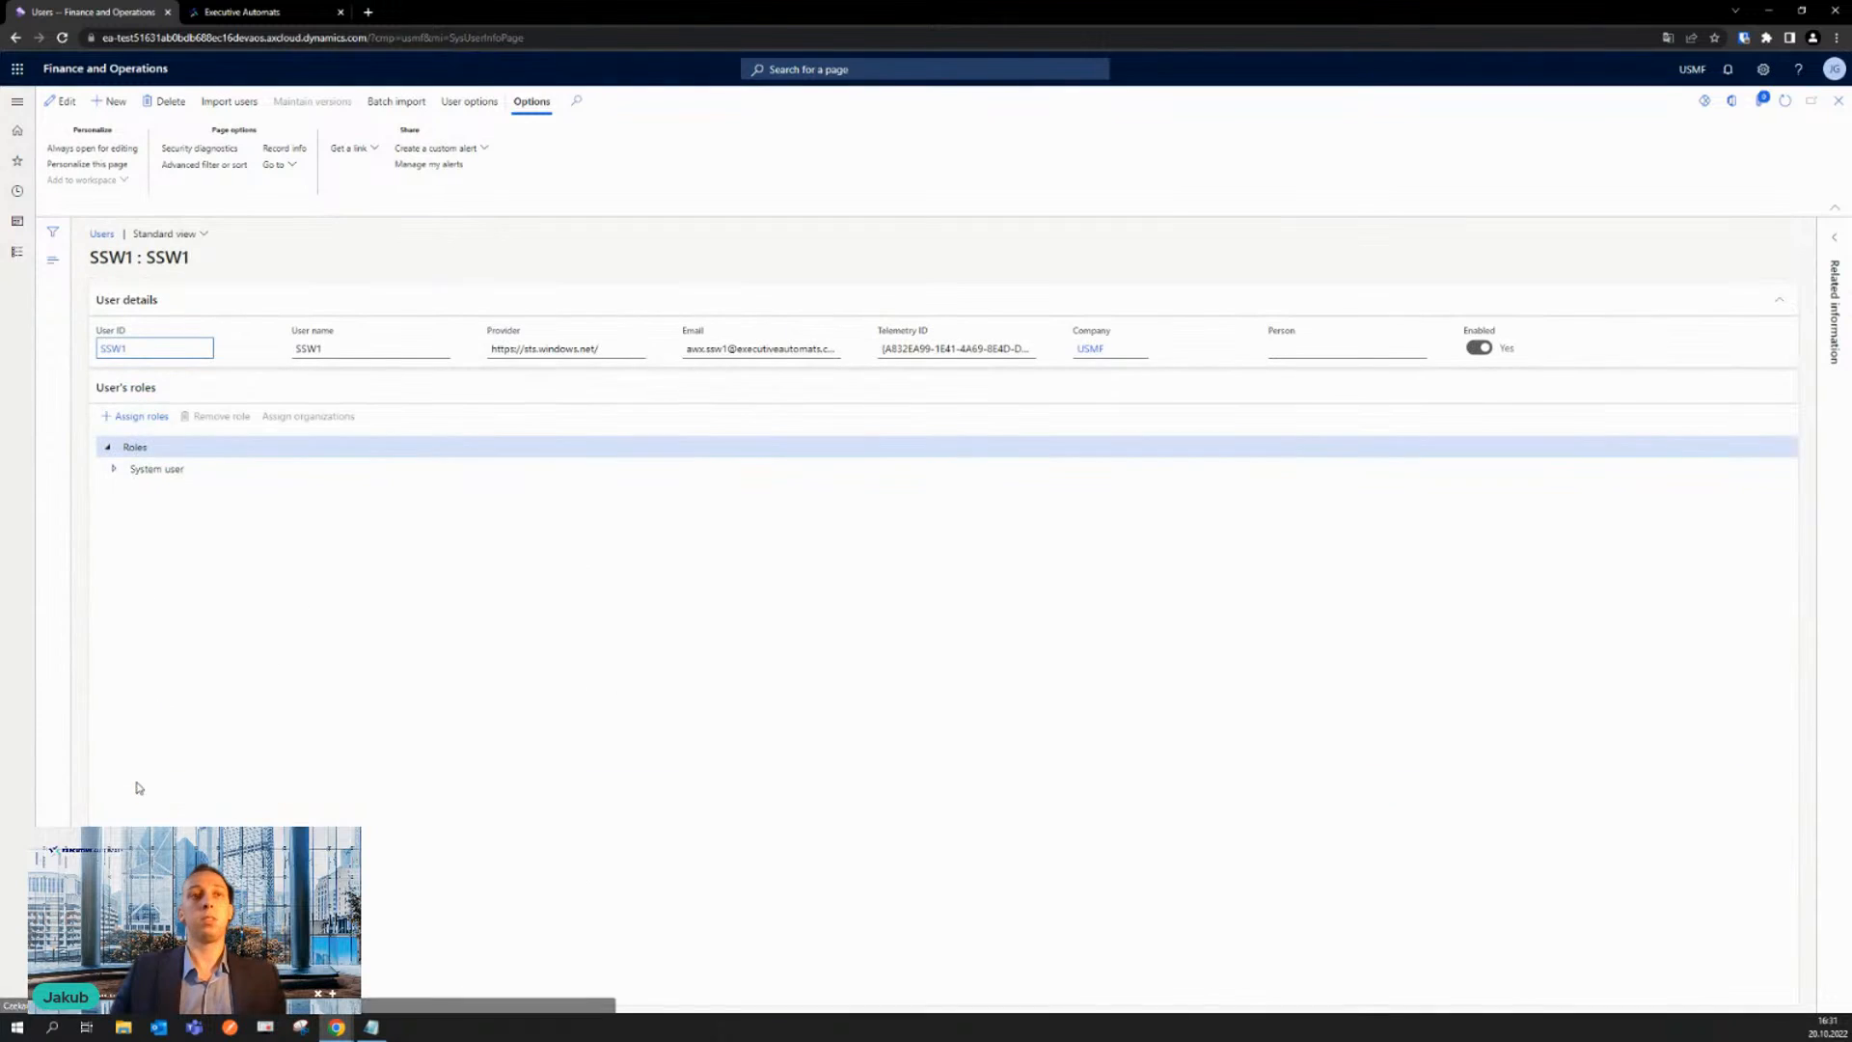
- Assign the Sales_RepresentativeRole to user SSW1, filtering the available role names by "Sales"
click(141, 416)
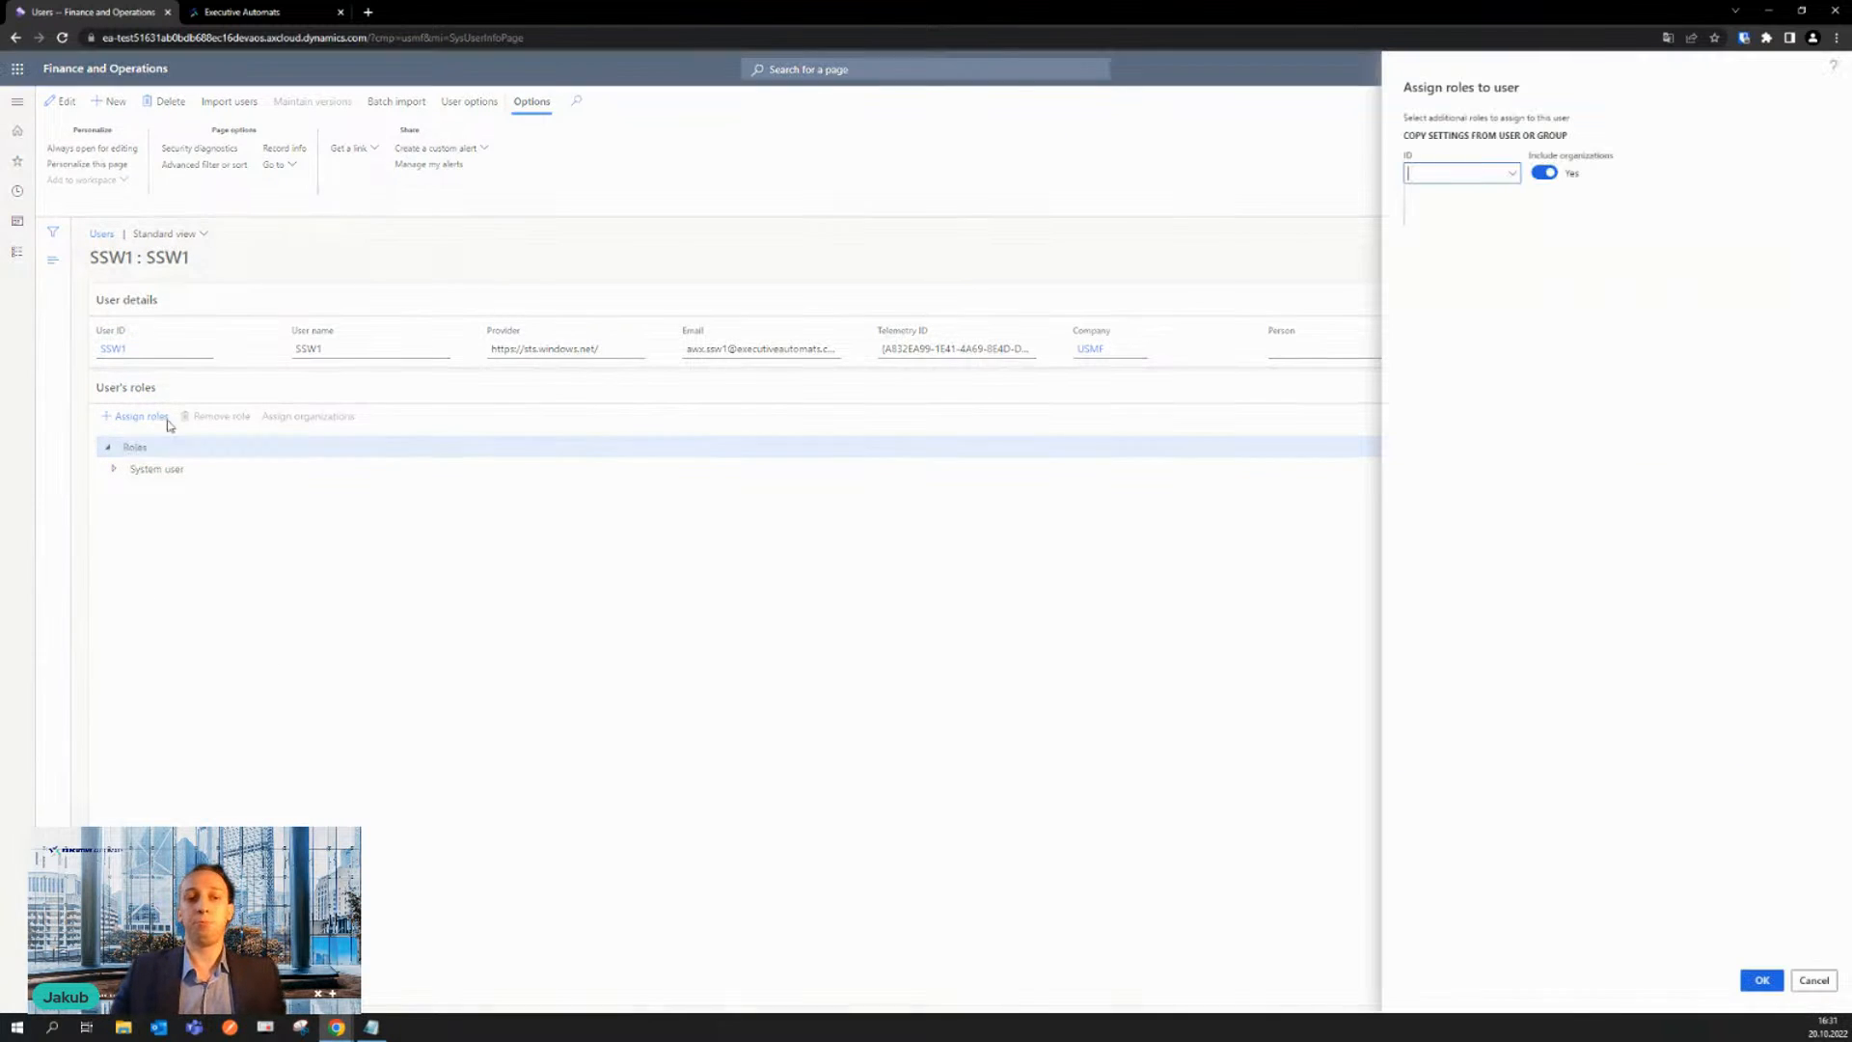
click(1512, 173)
click(1582, 203)
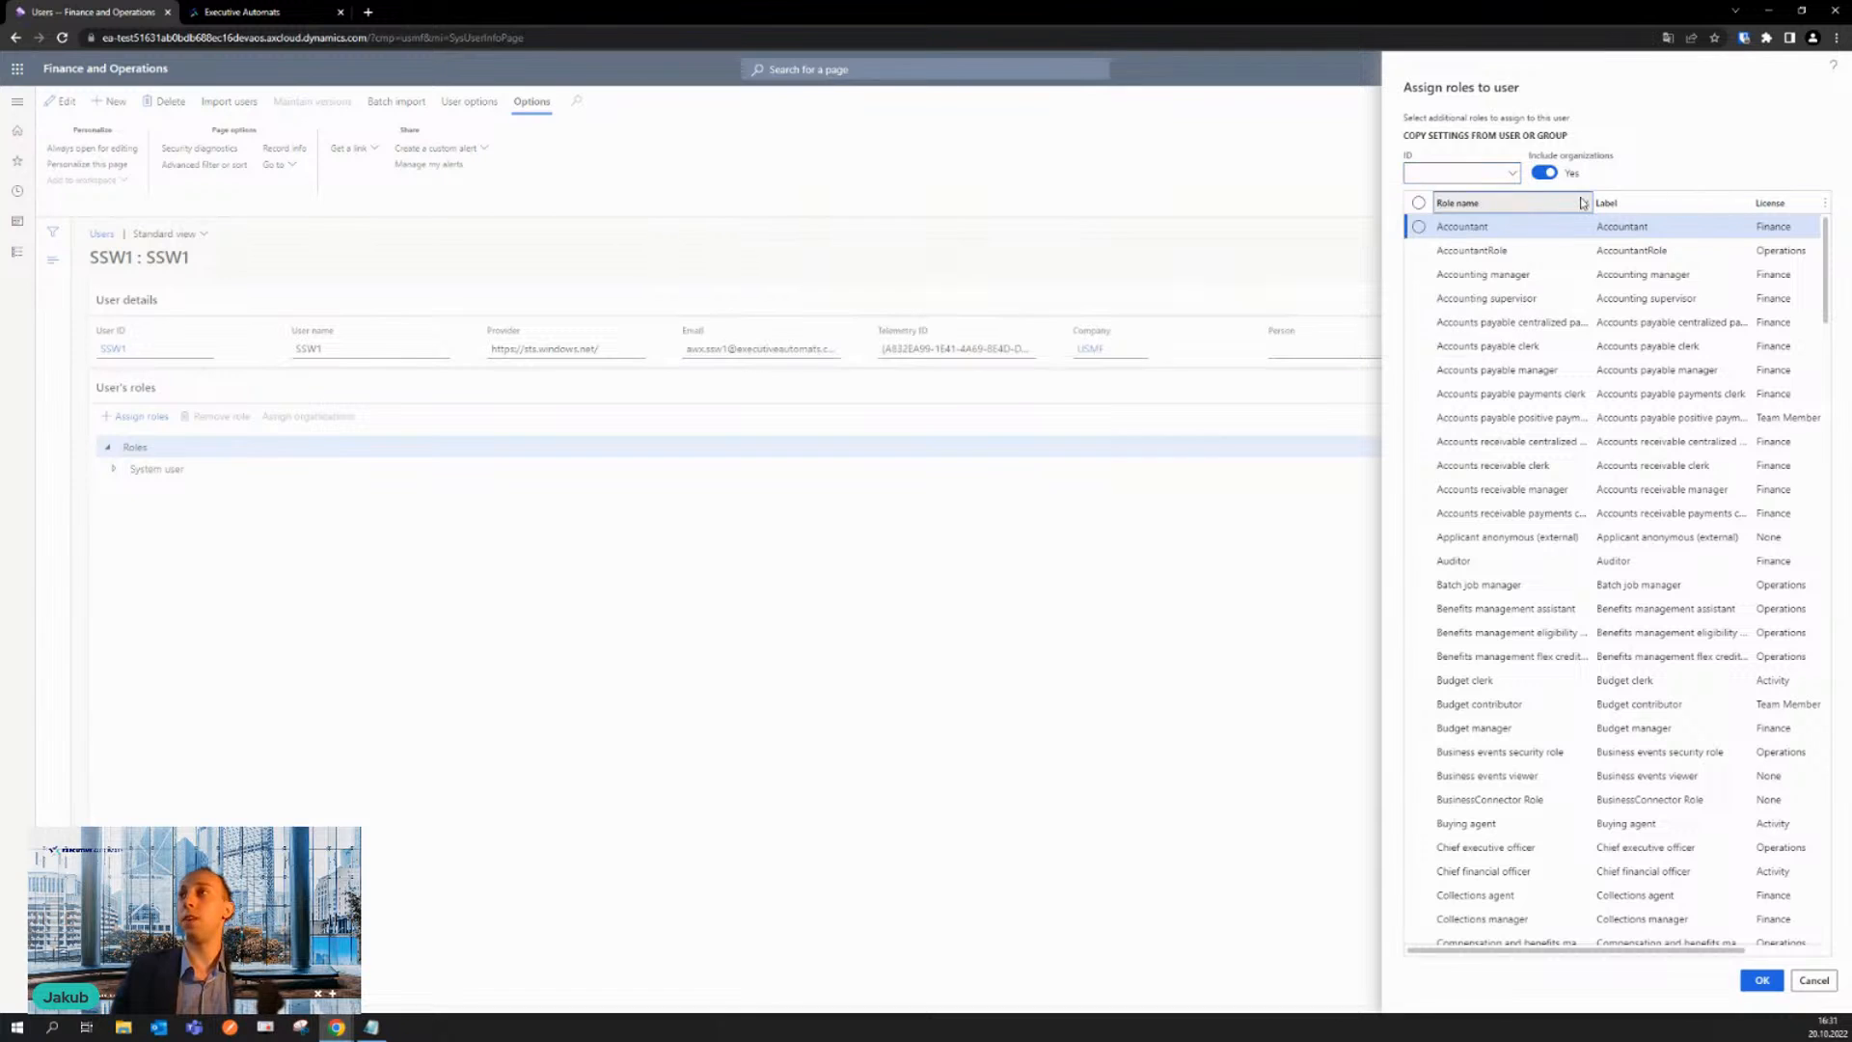
text(Sales)
click(1462, 357)
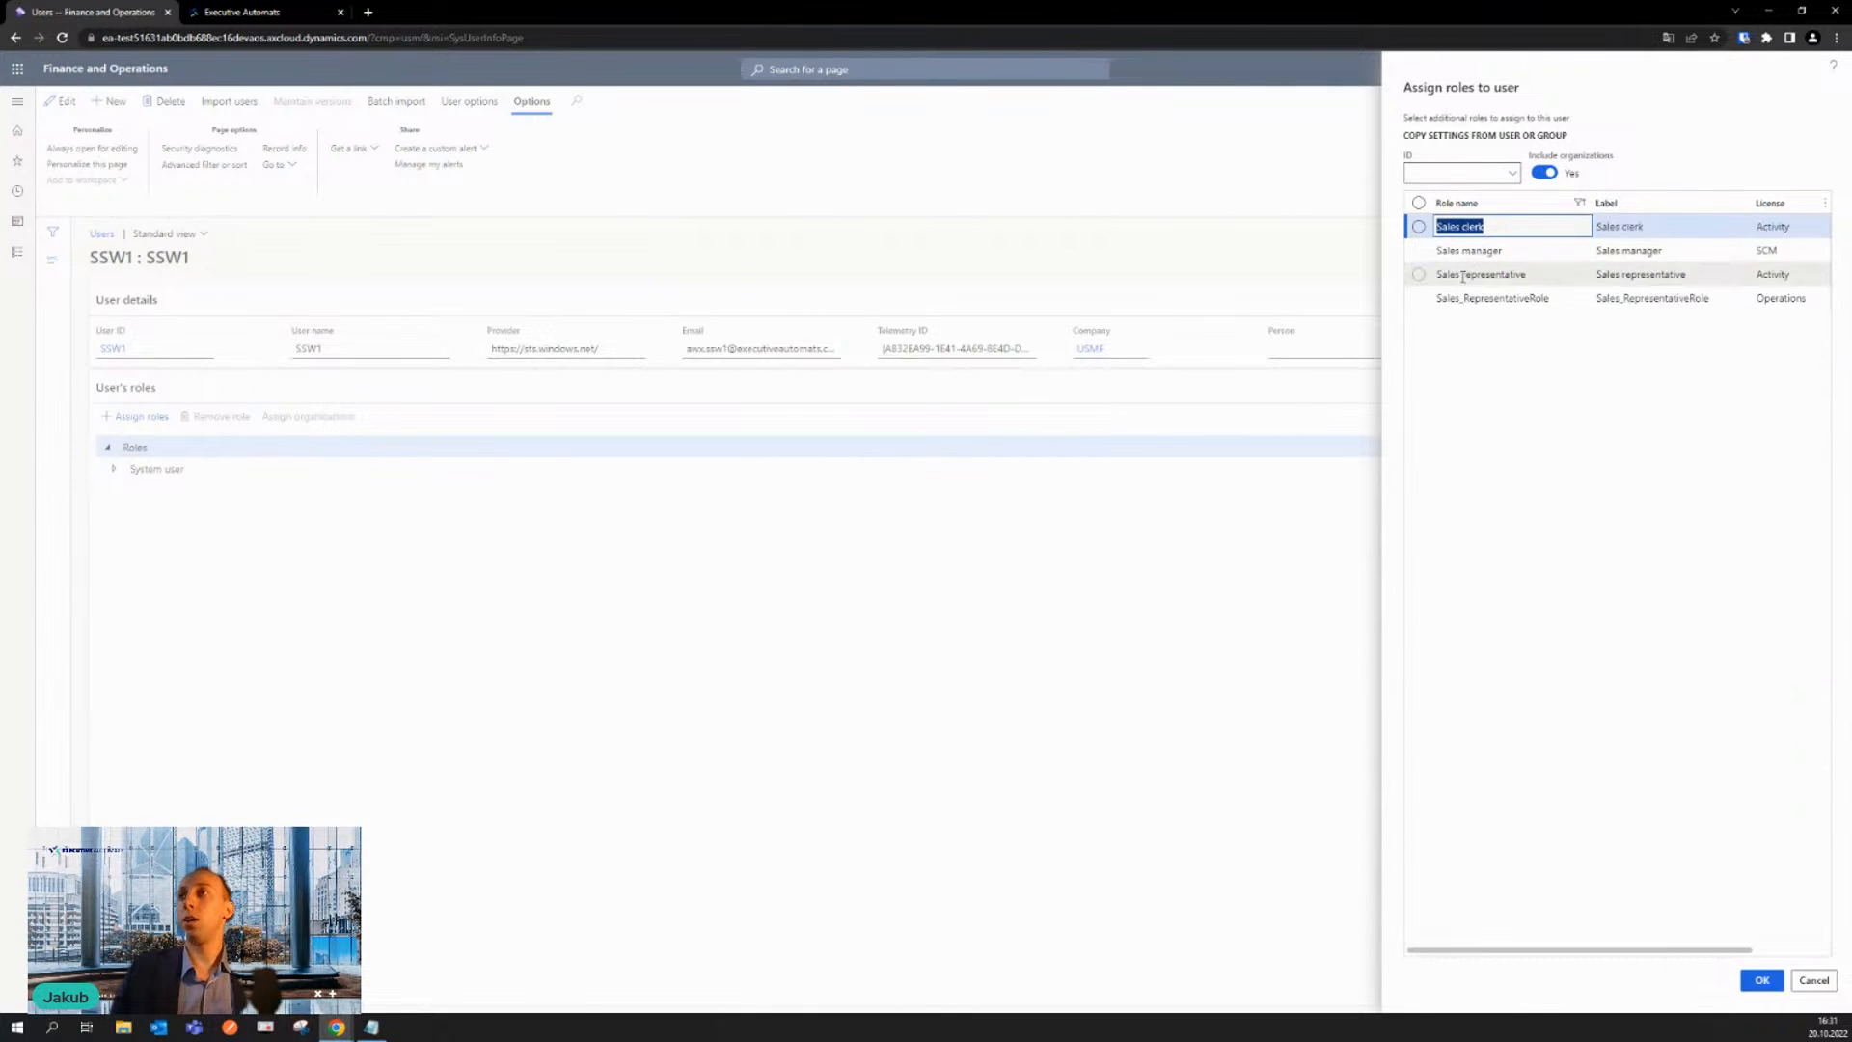
click(1420, 299)
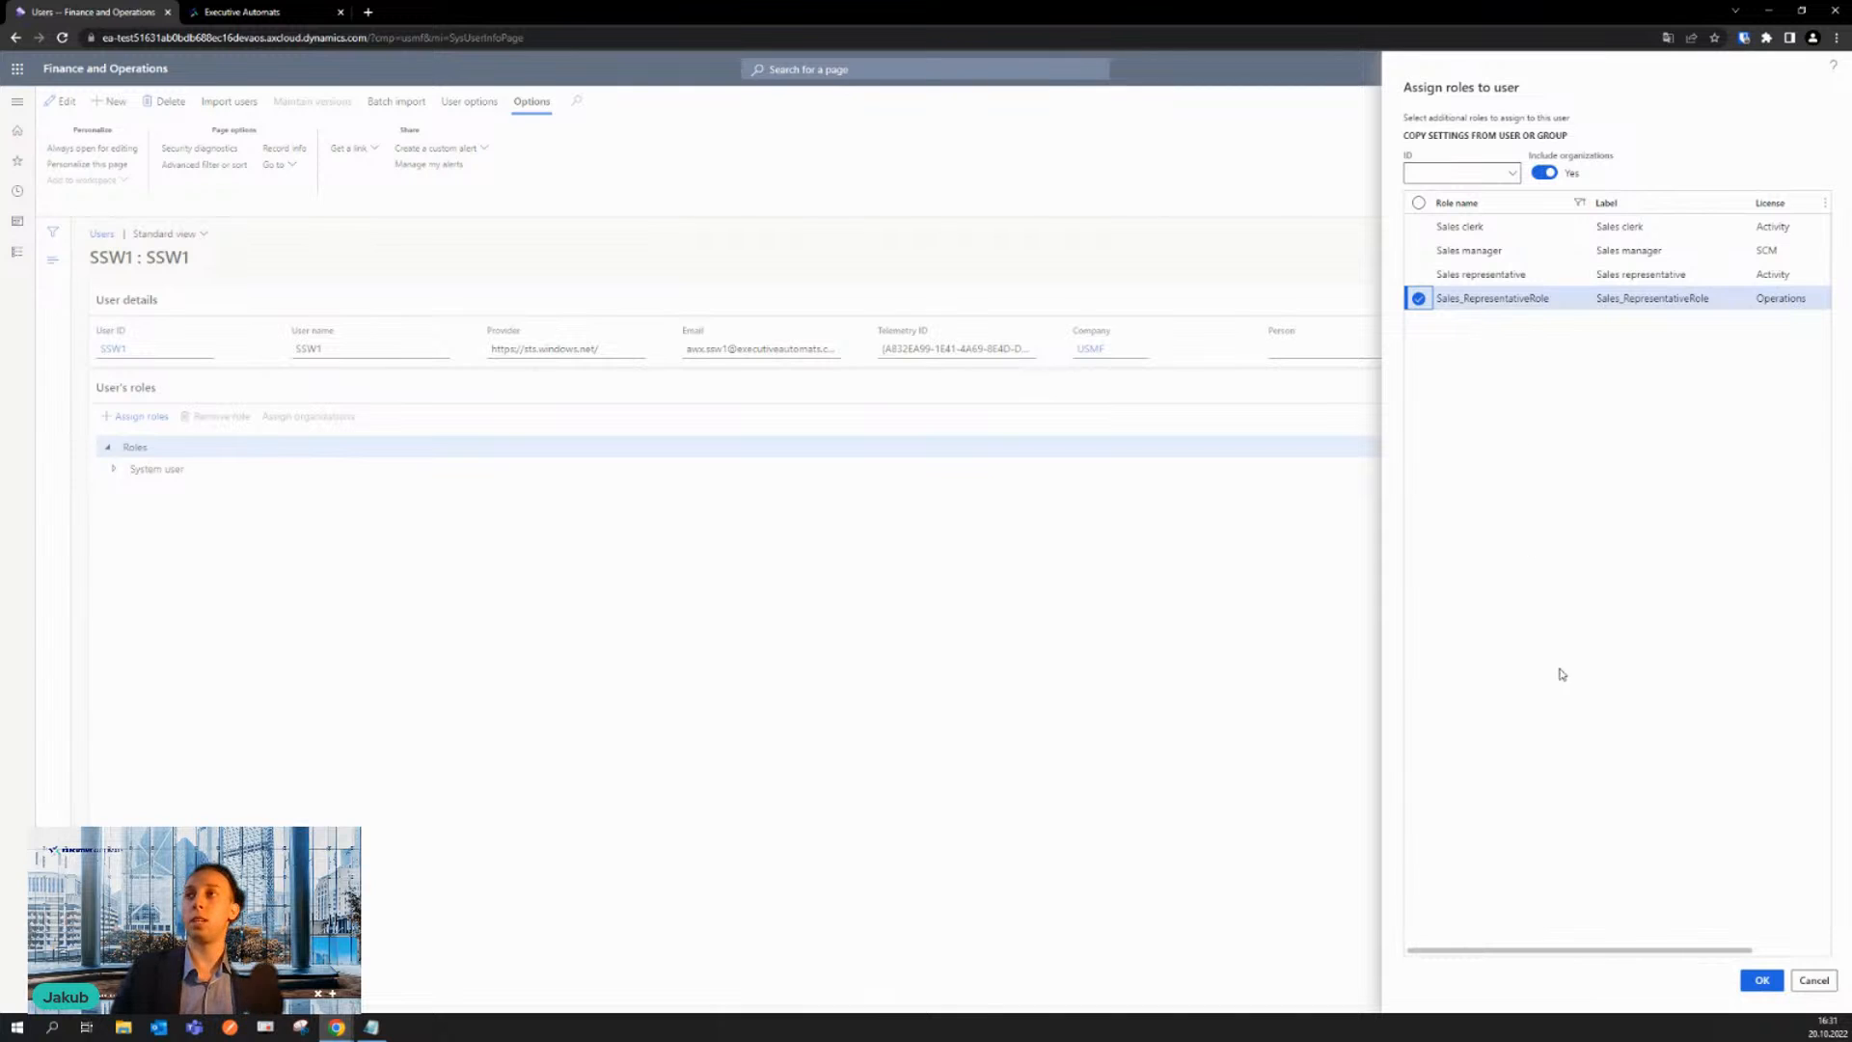
click(1761, 980)
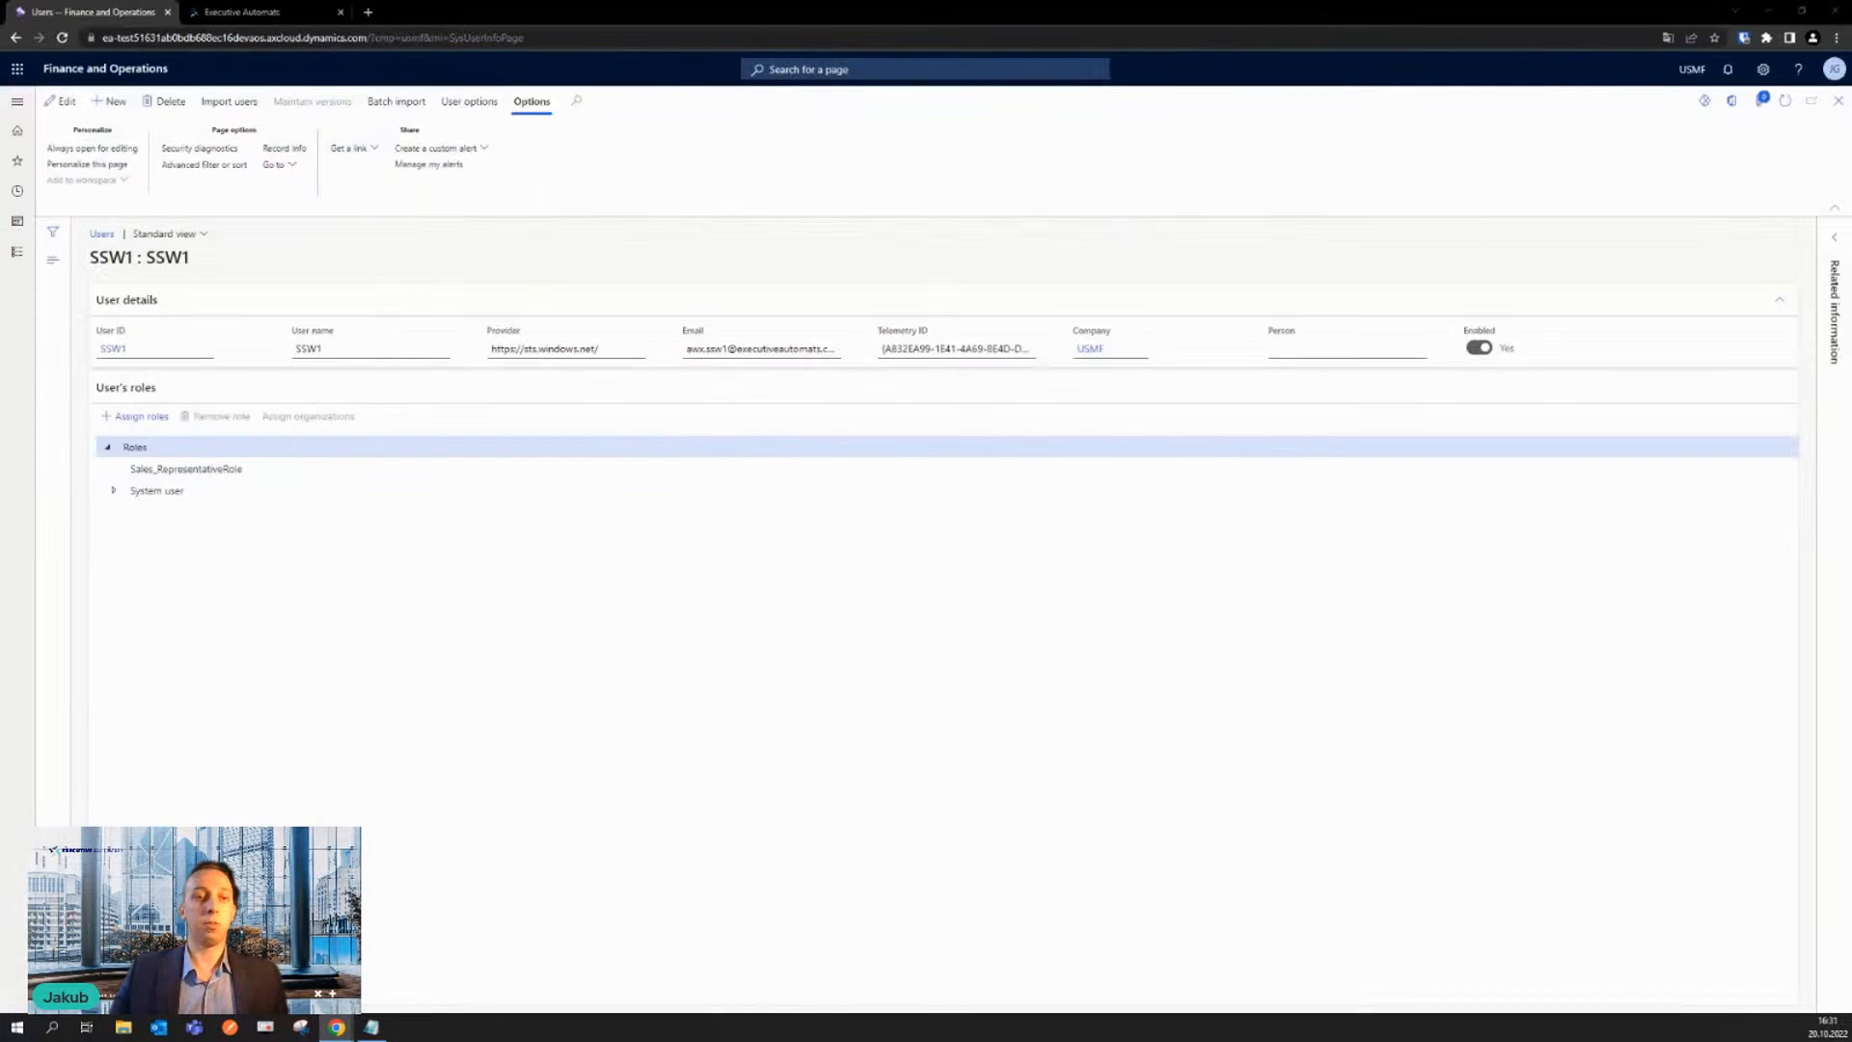
- Switch to the incognito Finance and Operations window, maximize it and reload the dashboard
drag(0, 111, 280, 121)
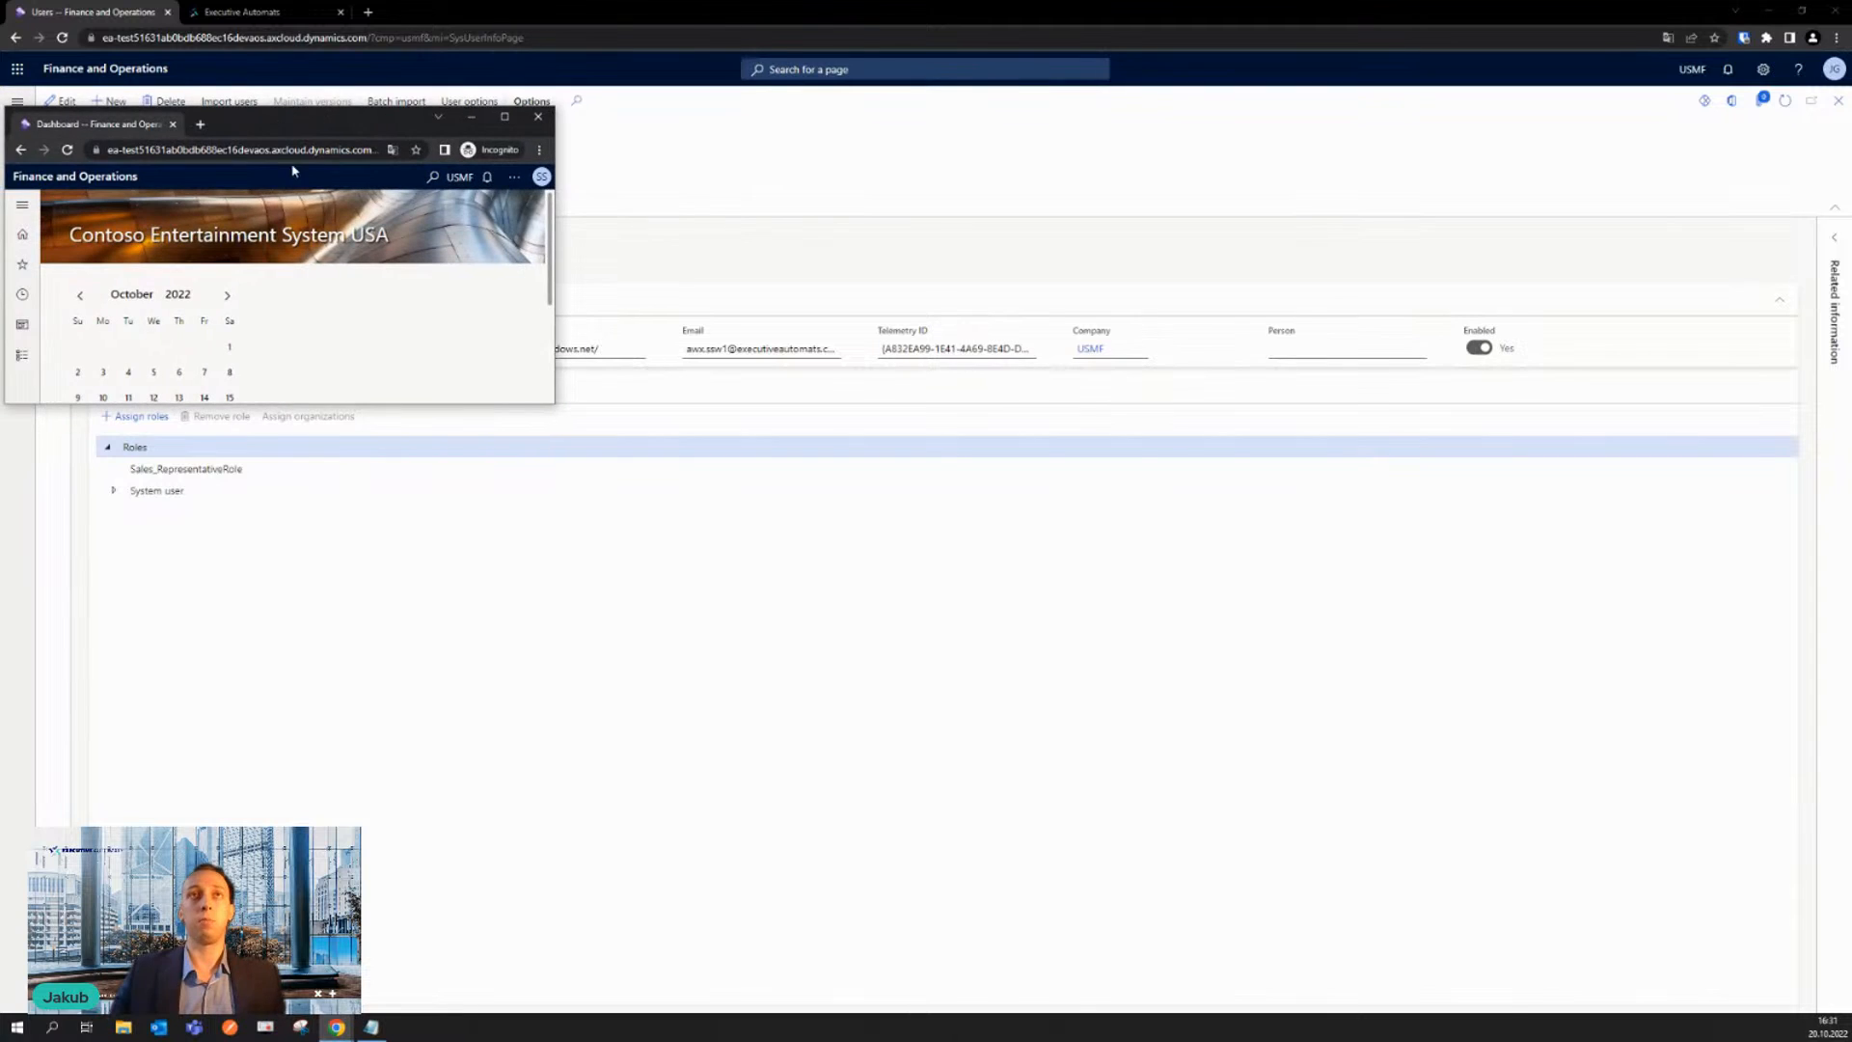
click(503, 118)
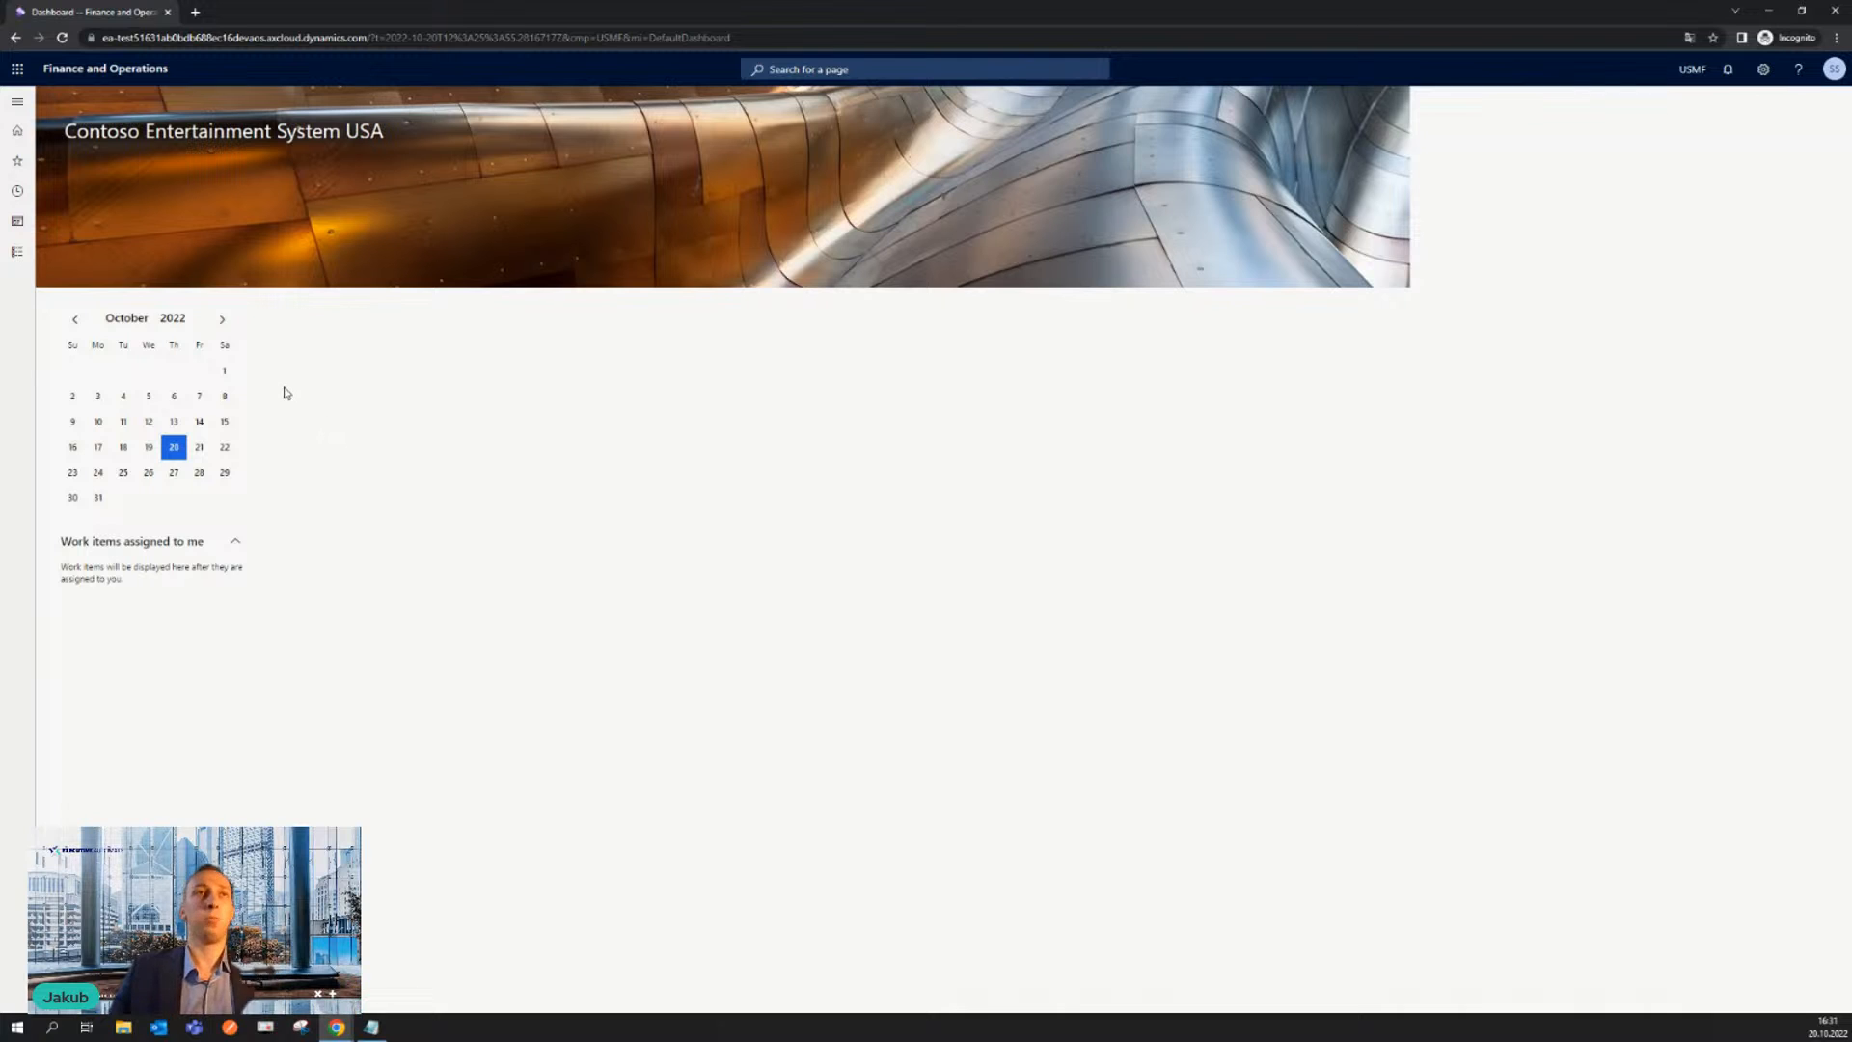
click(61, 38)
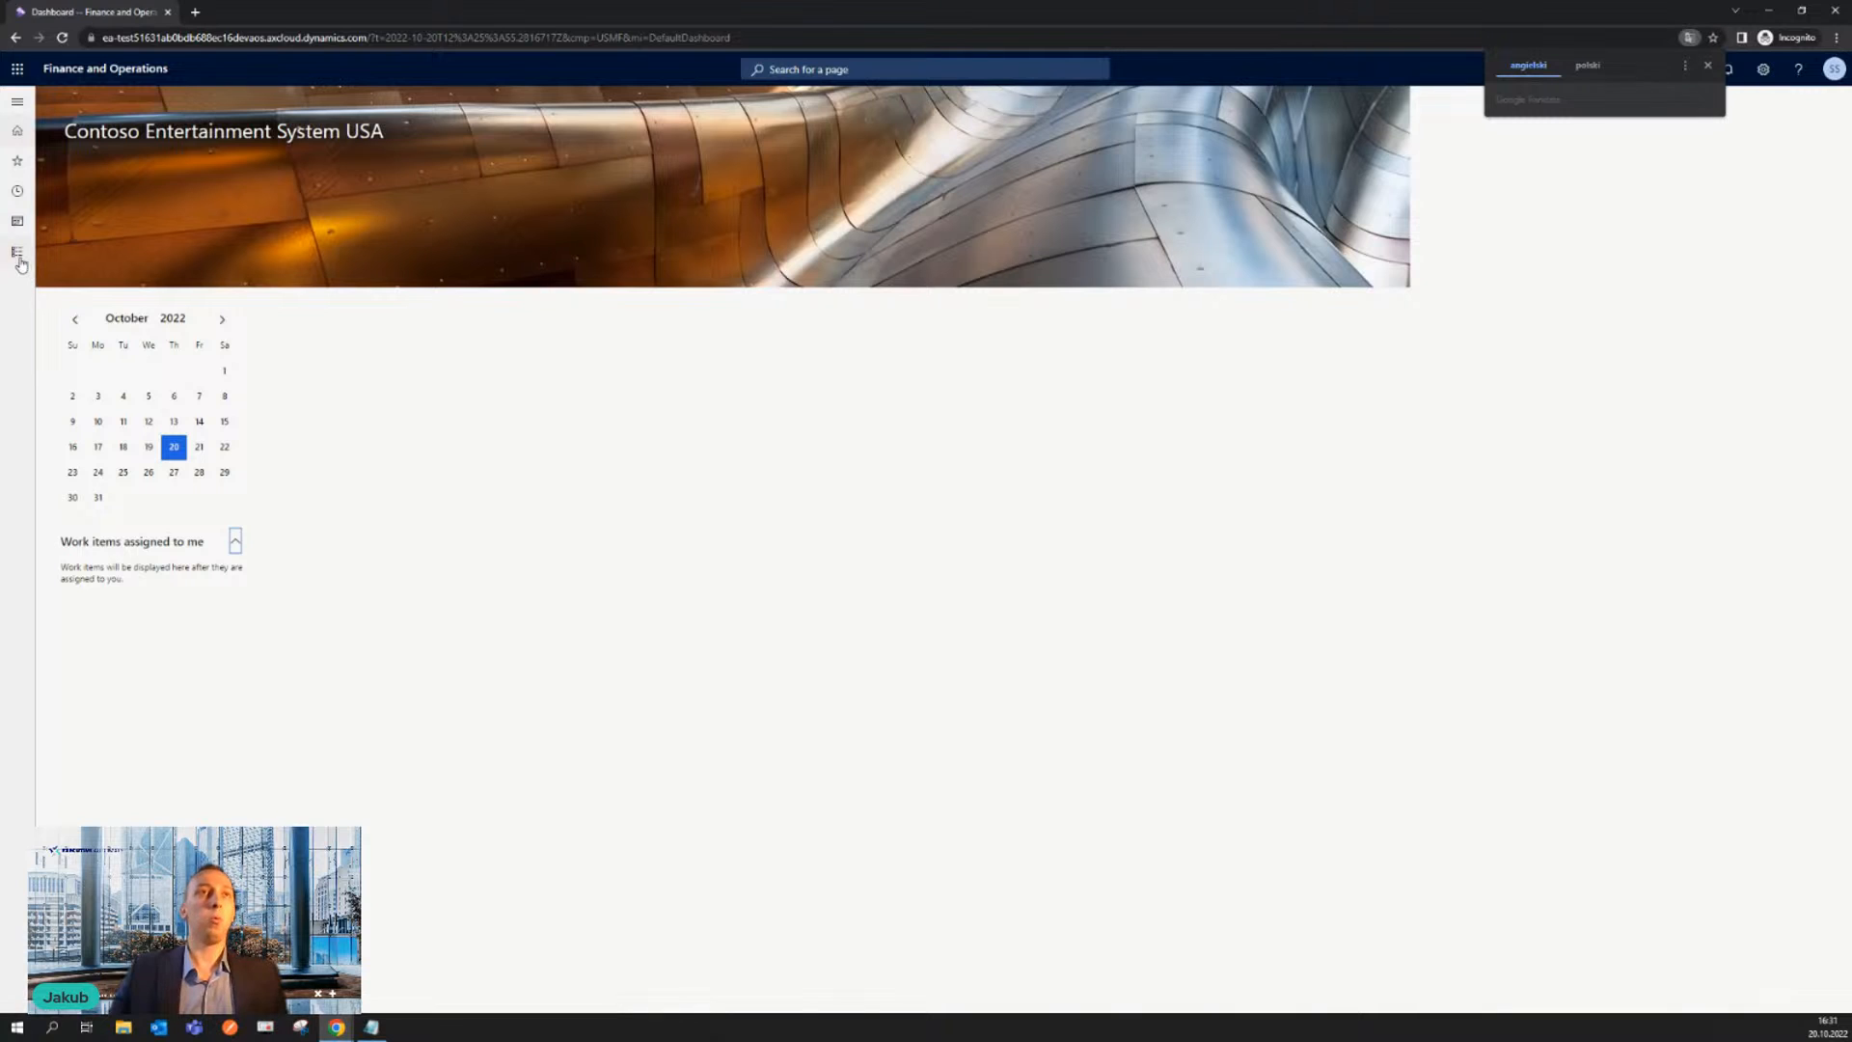
- Open the customer Methods of payment page from the Accounts receivable payments setup to check the user's access
click(18, 252)
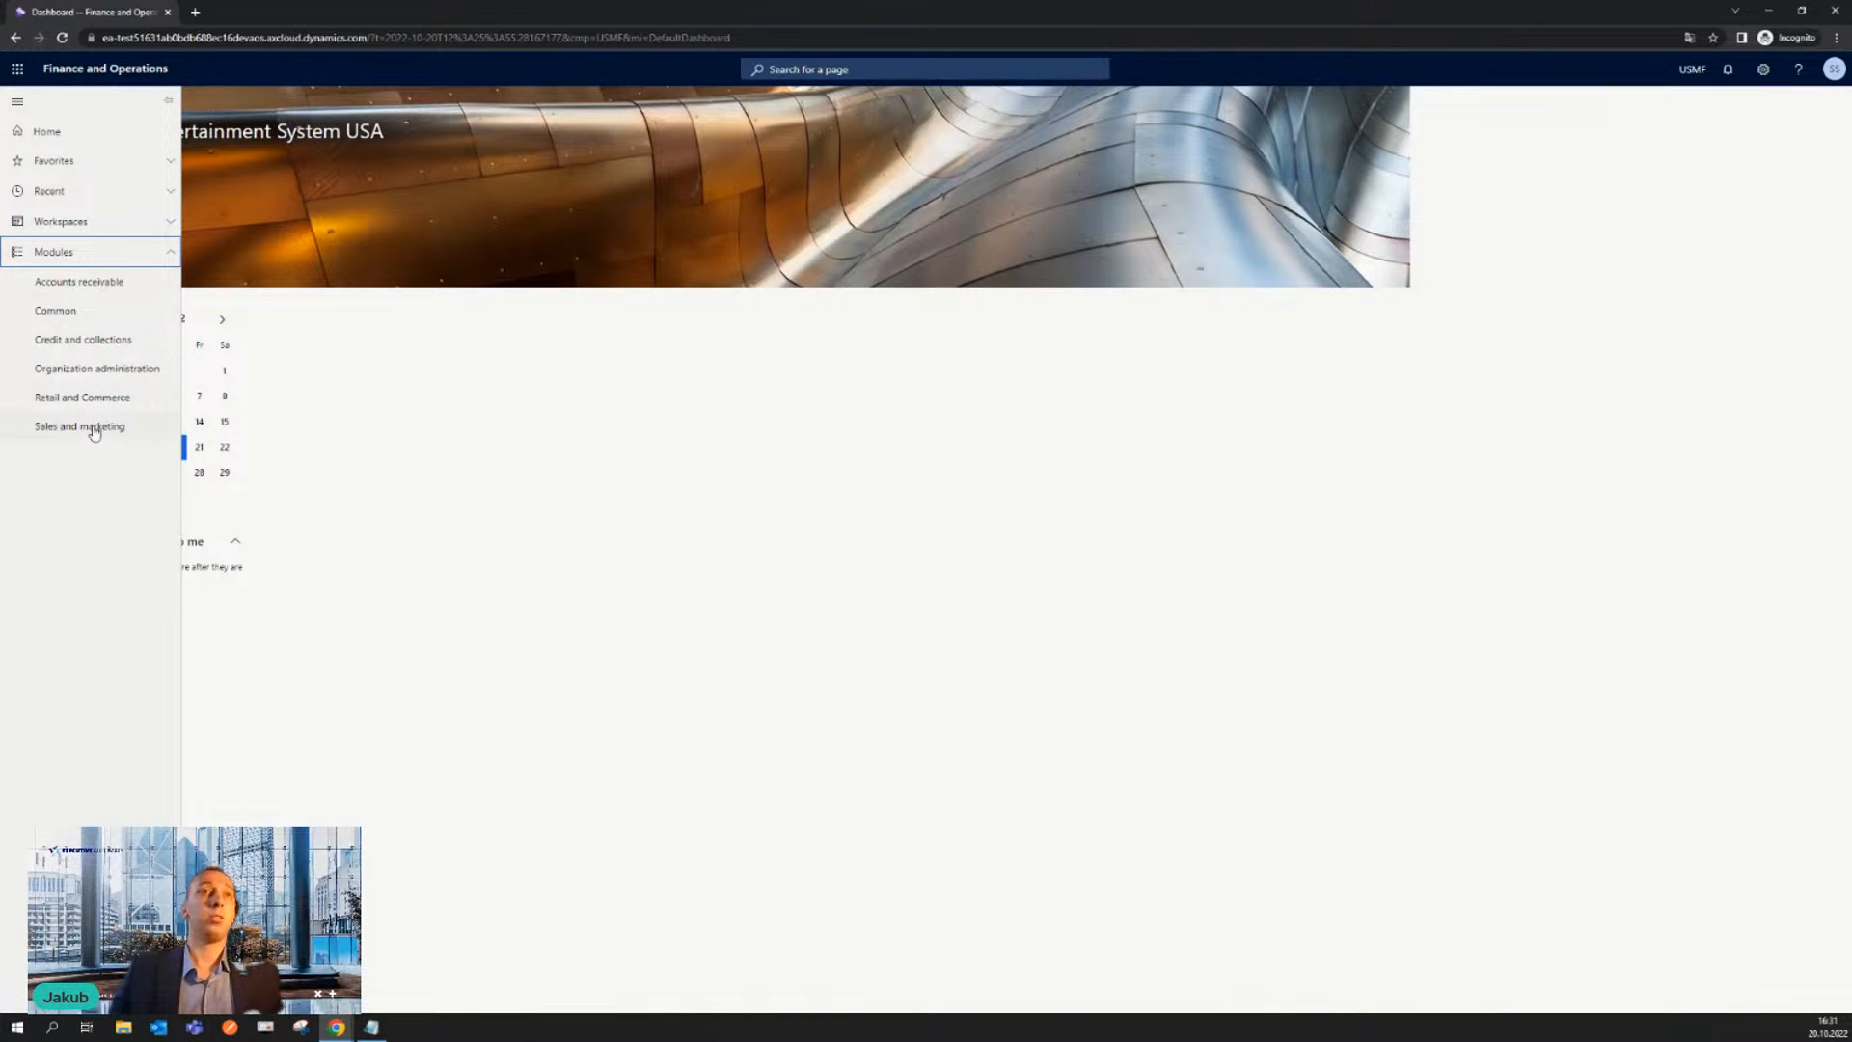
click(128, 289)
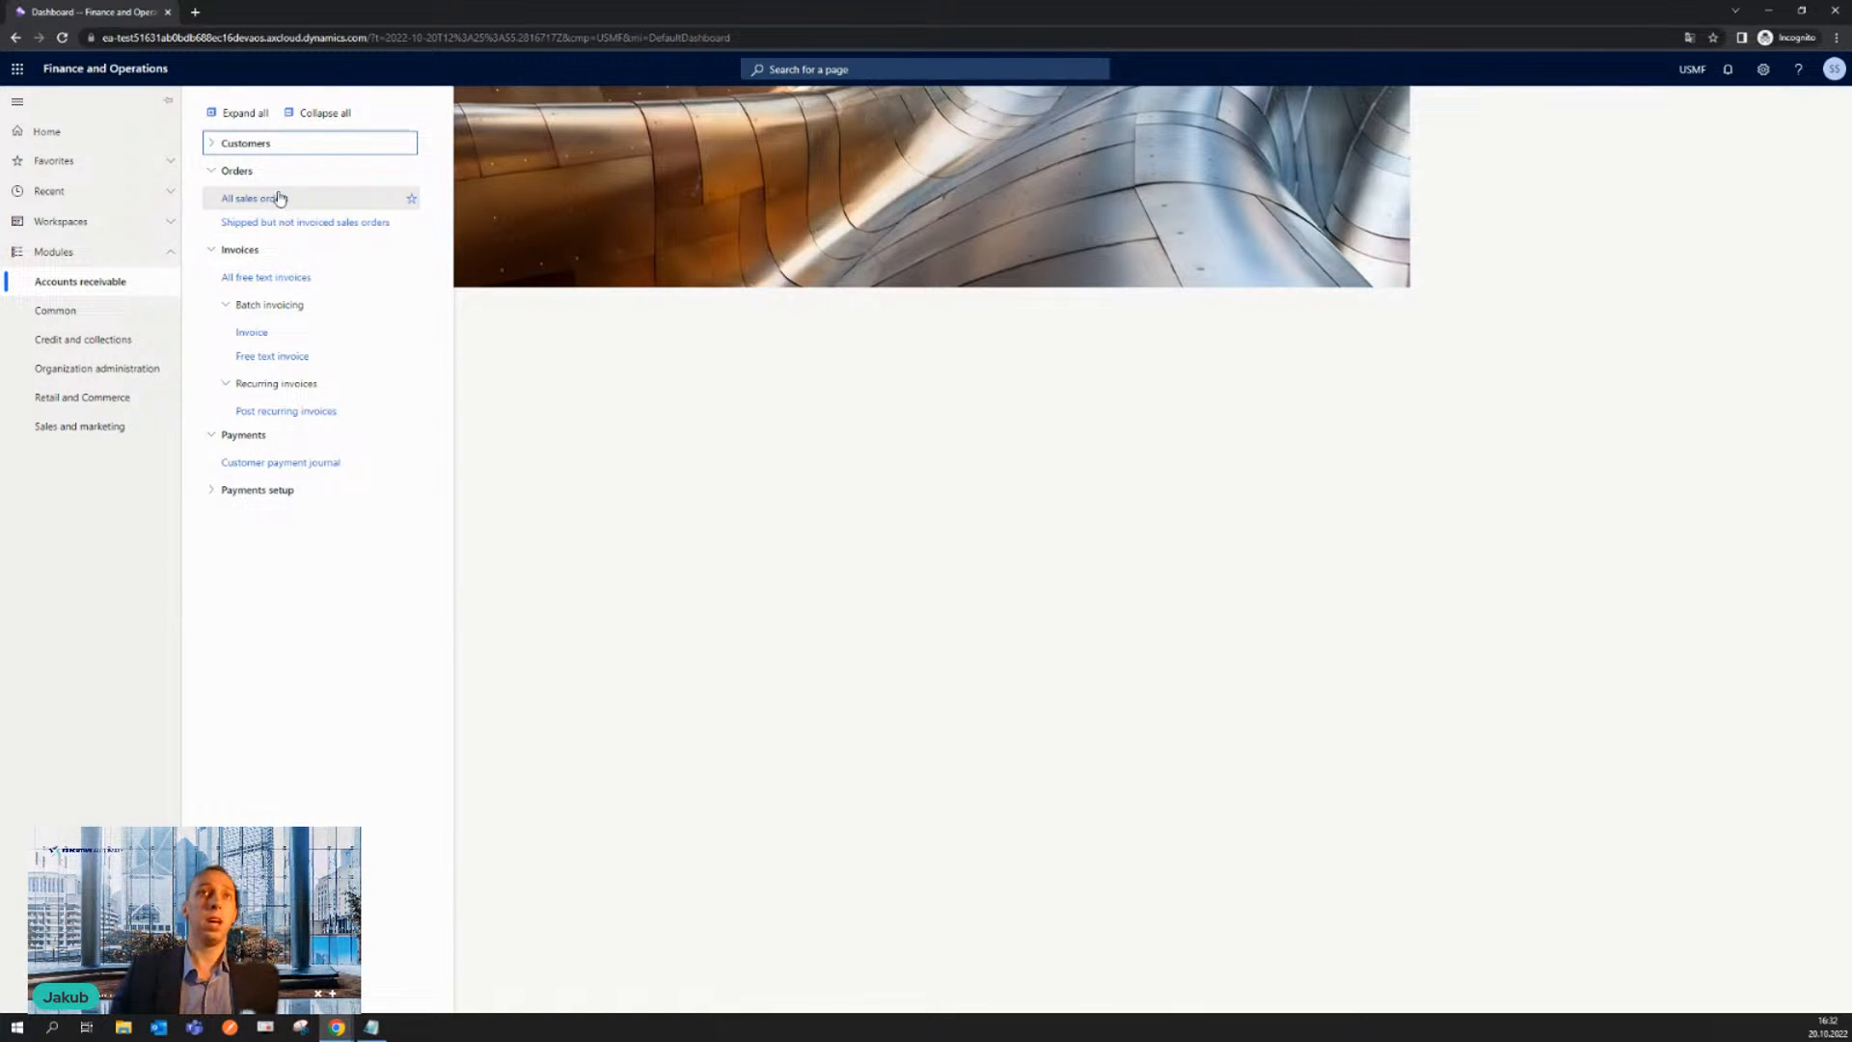
click(257, 490)
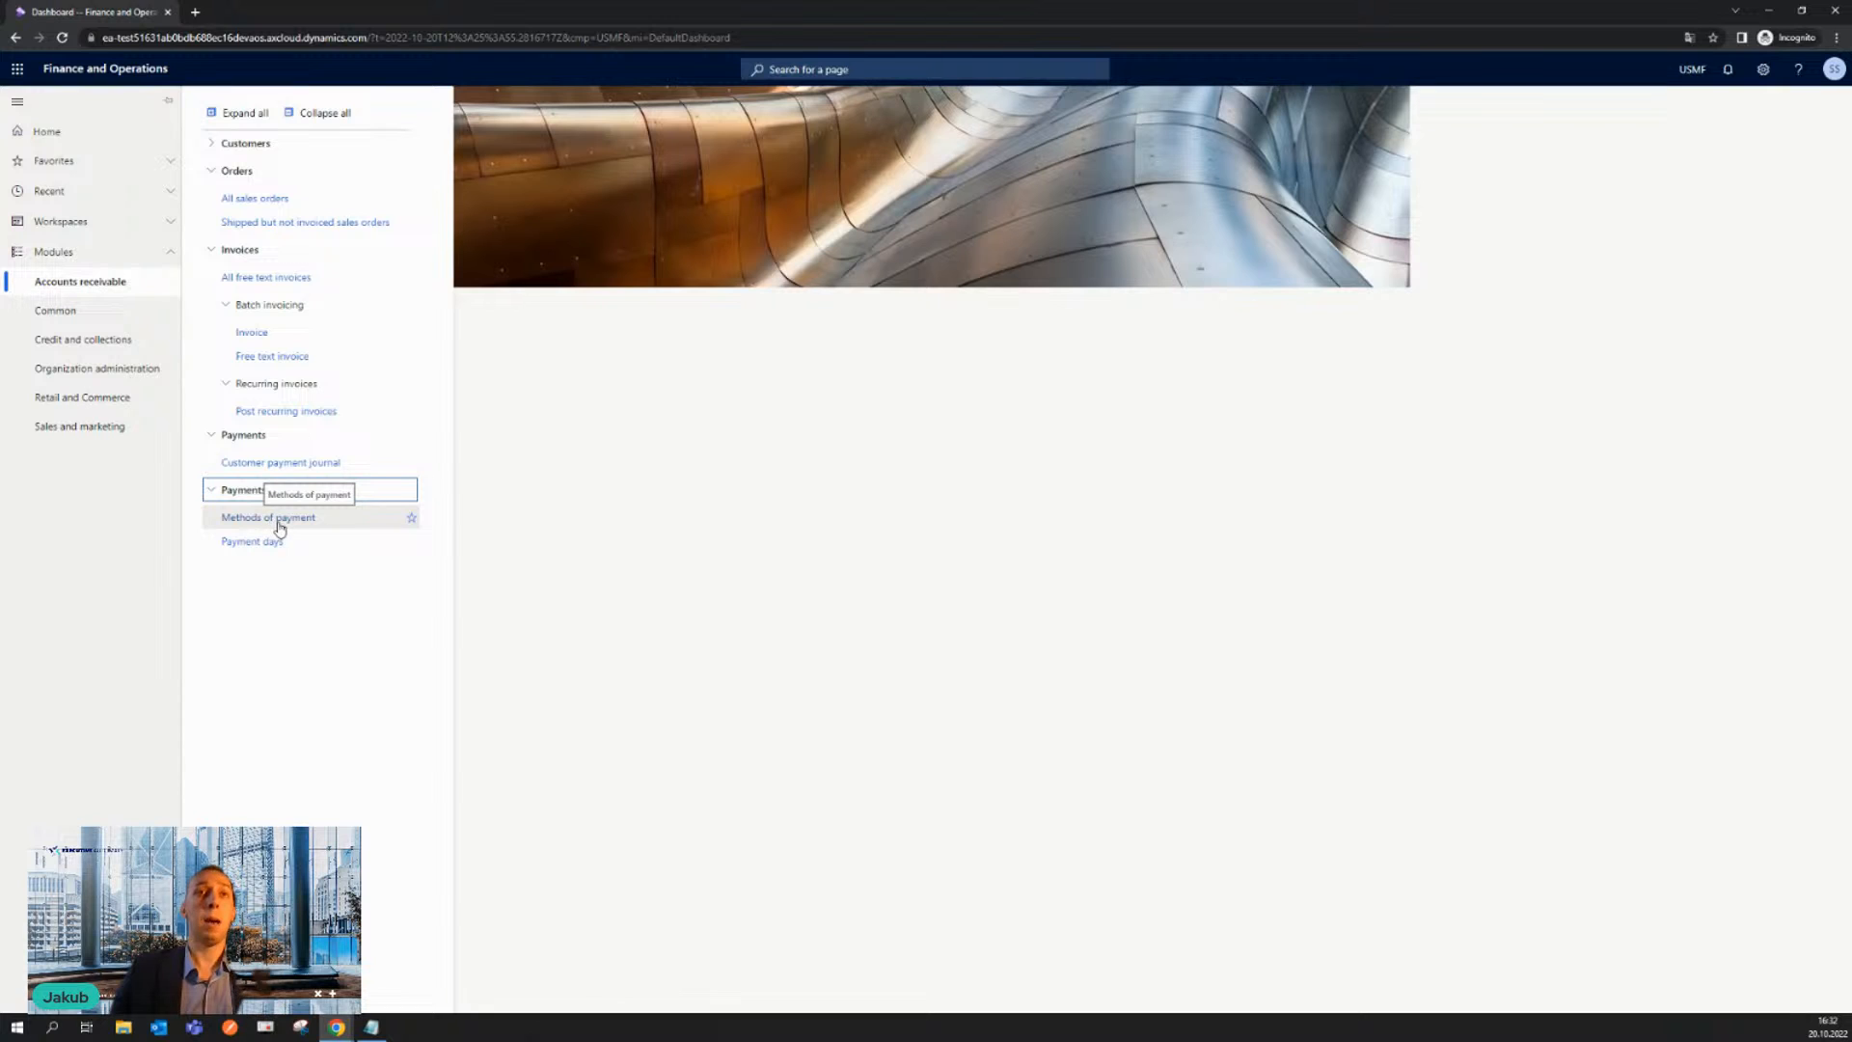
click(278, 524)
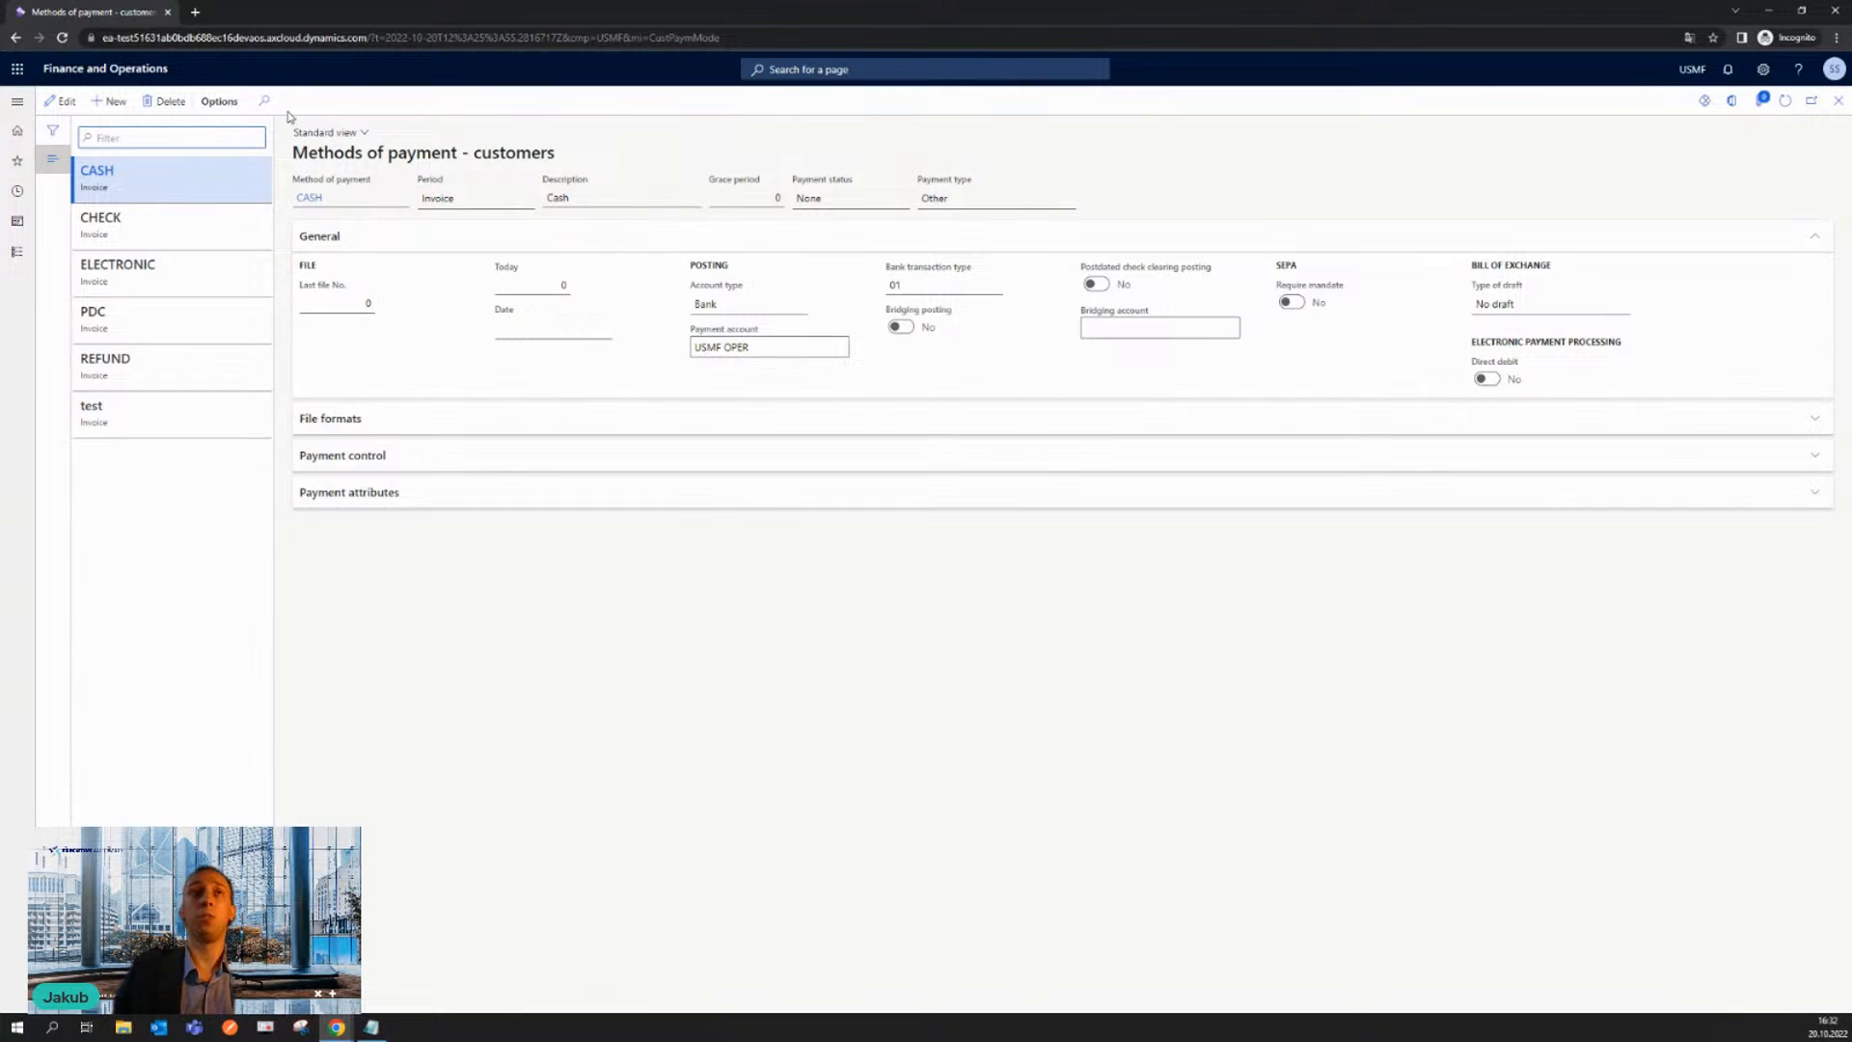
- Open All sales orders in Accounts receivable and check the available Manage and Sell actions
click(14, 253)
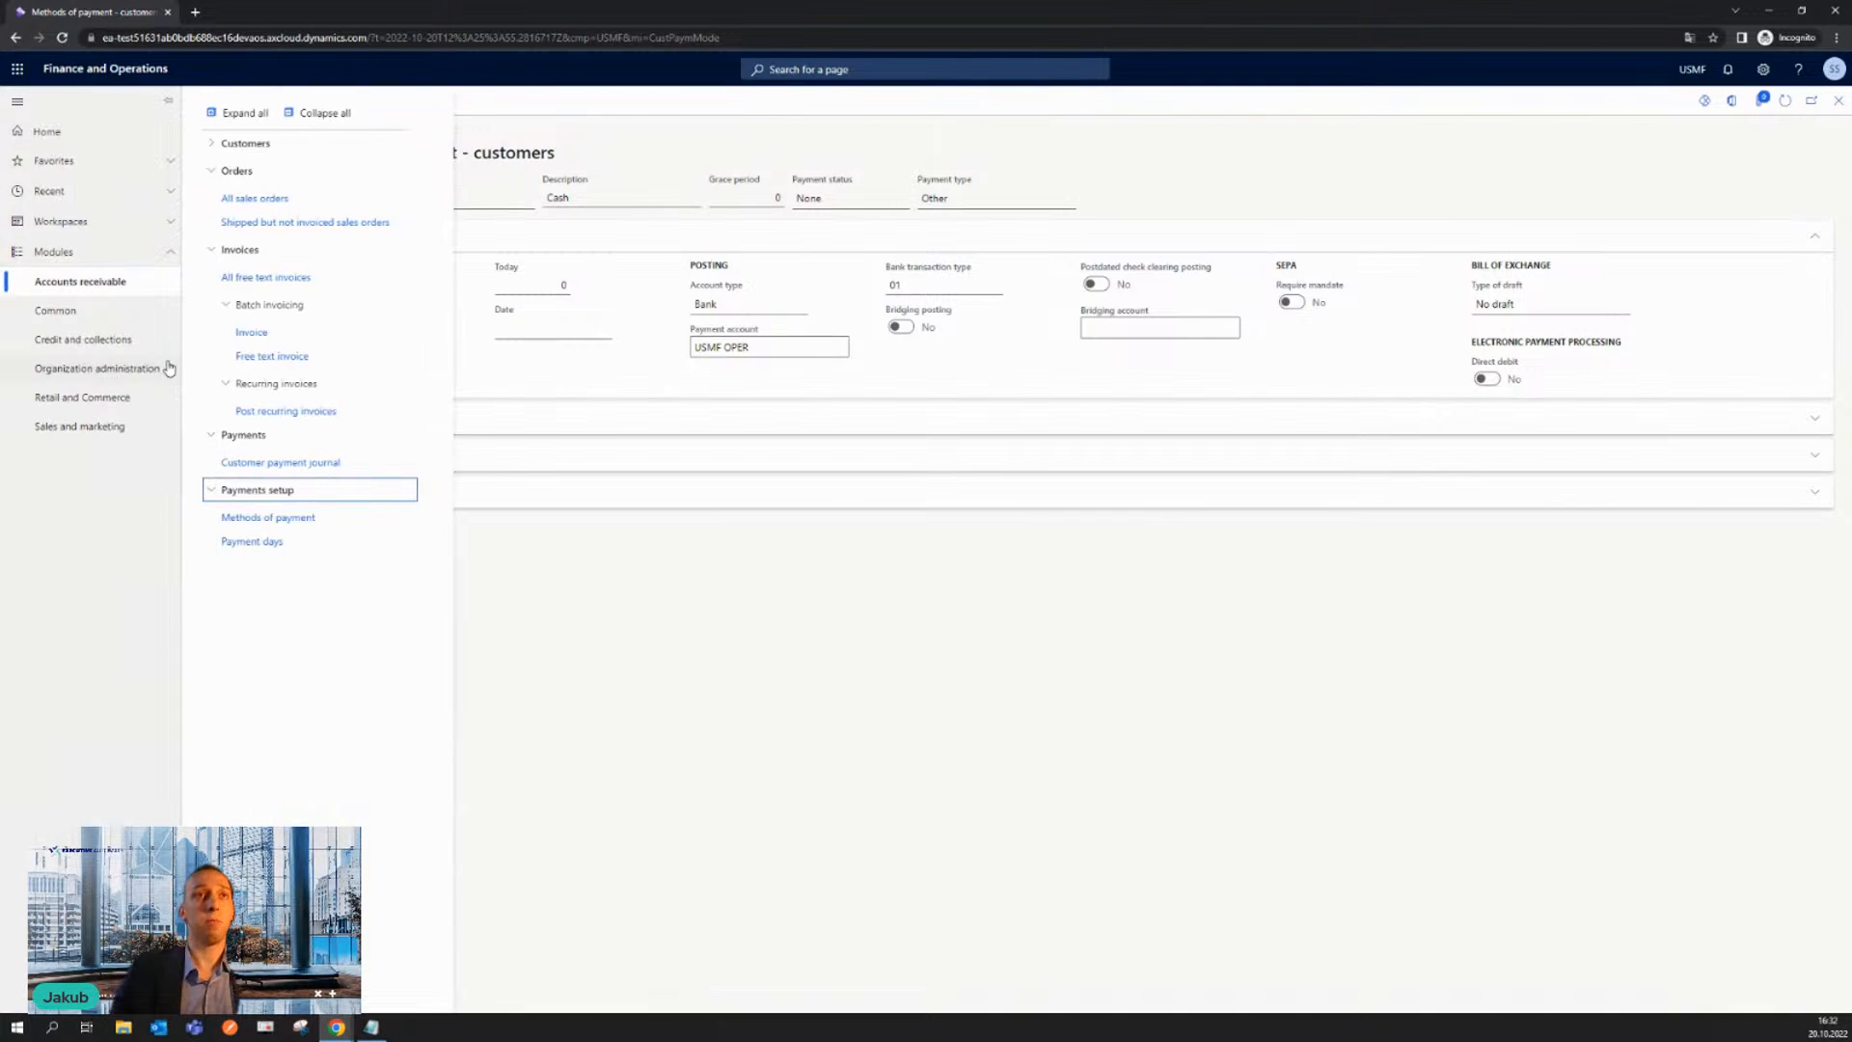
click(292, 199)
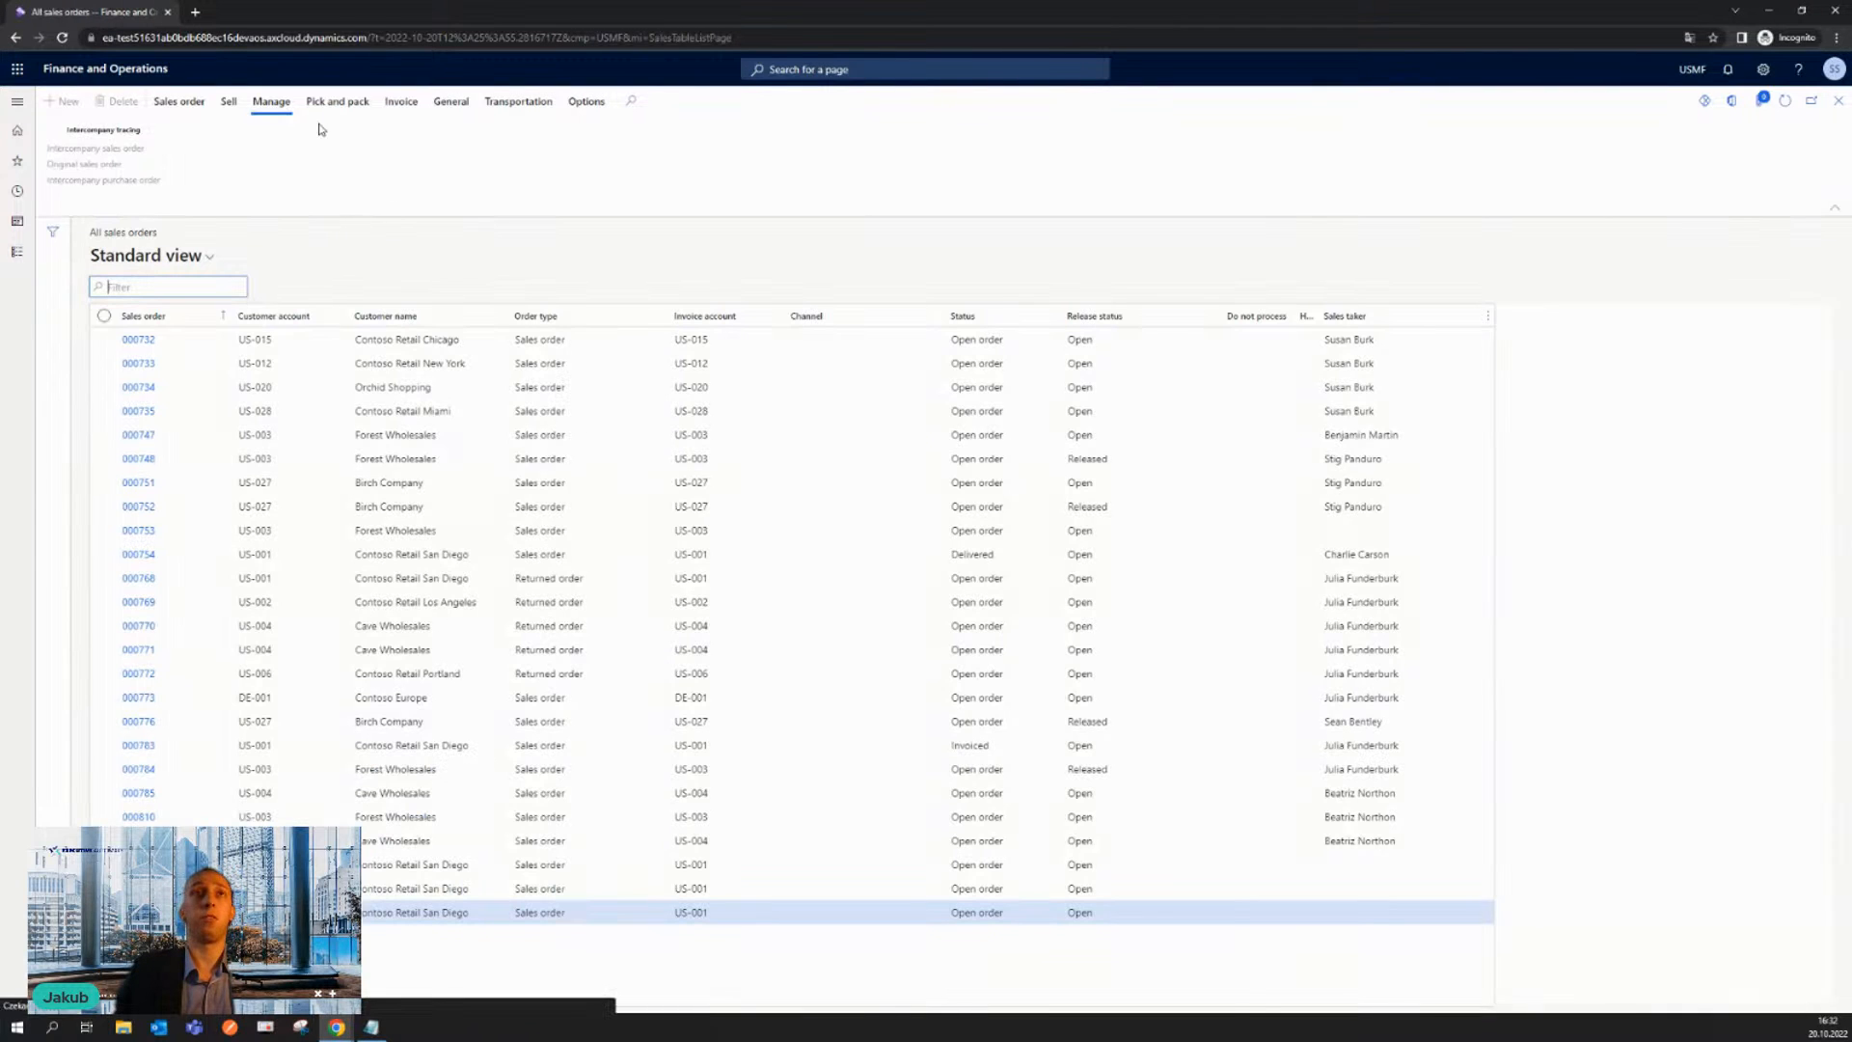
click(269, 102)
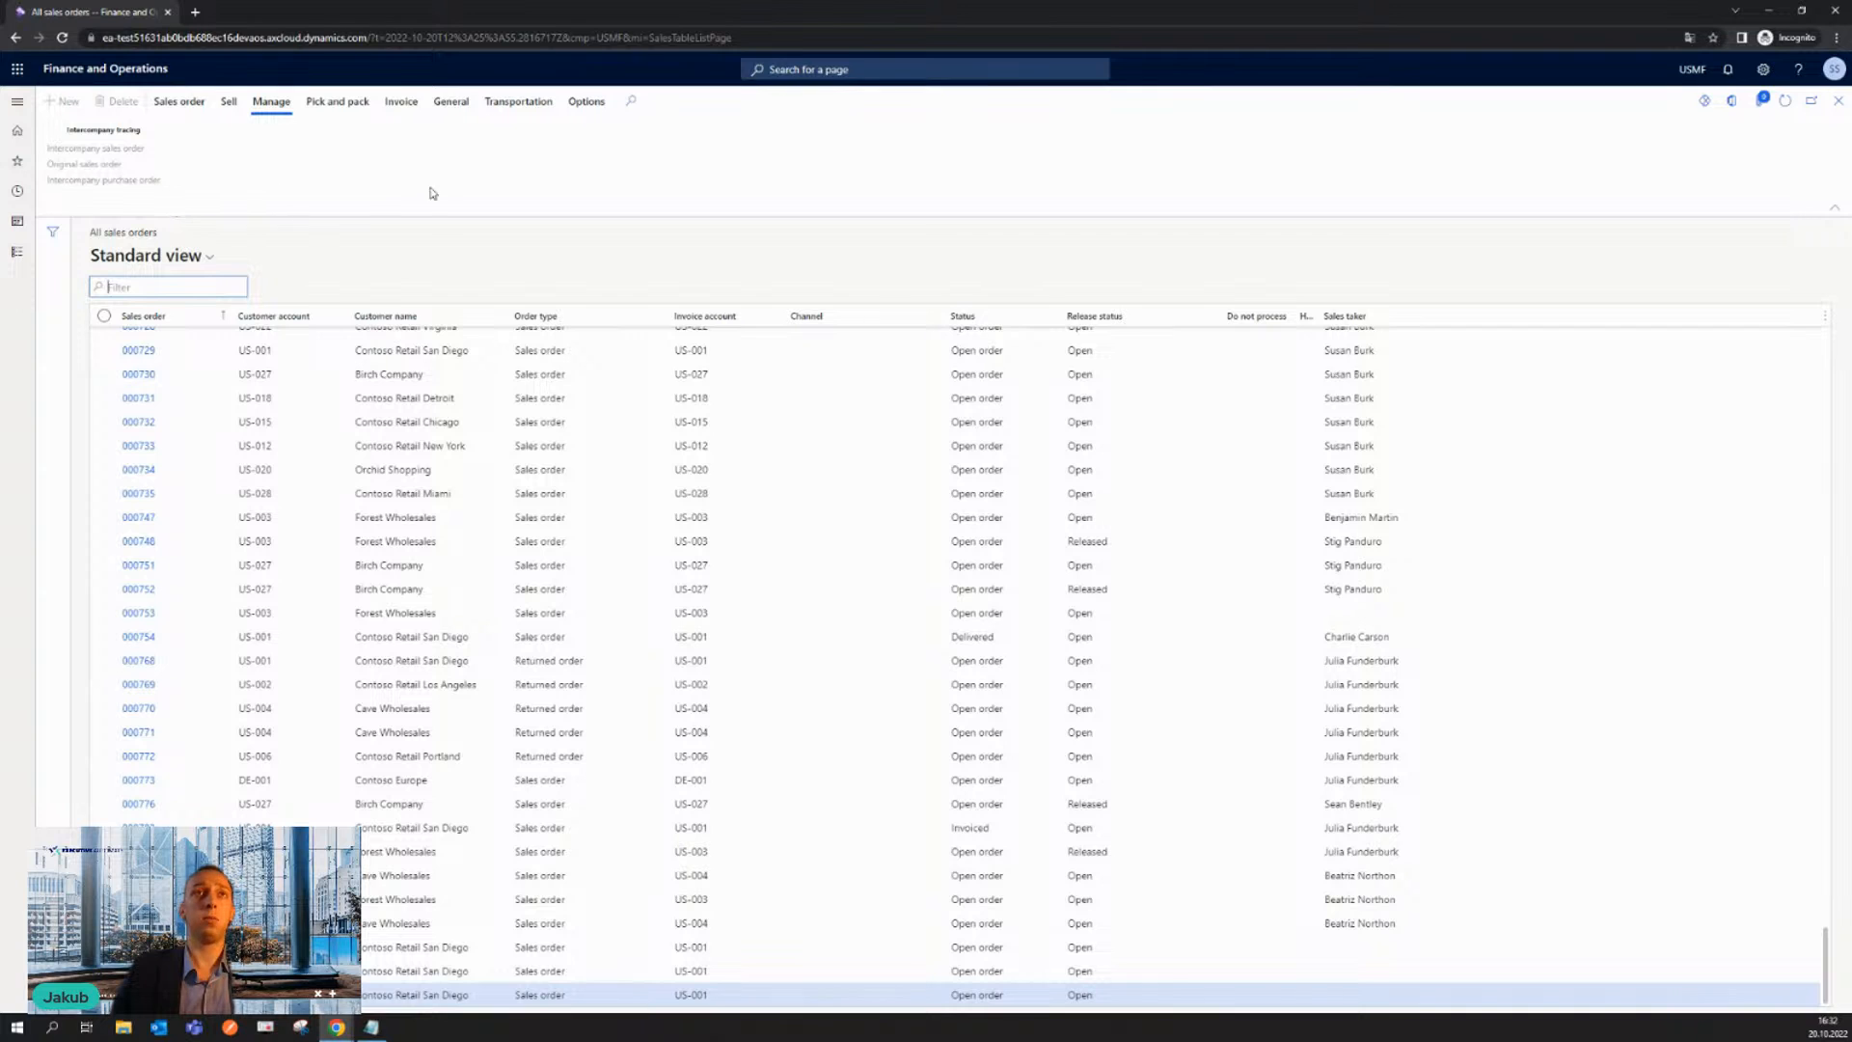
click(231, 106)
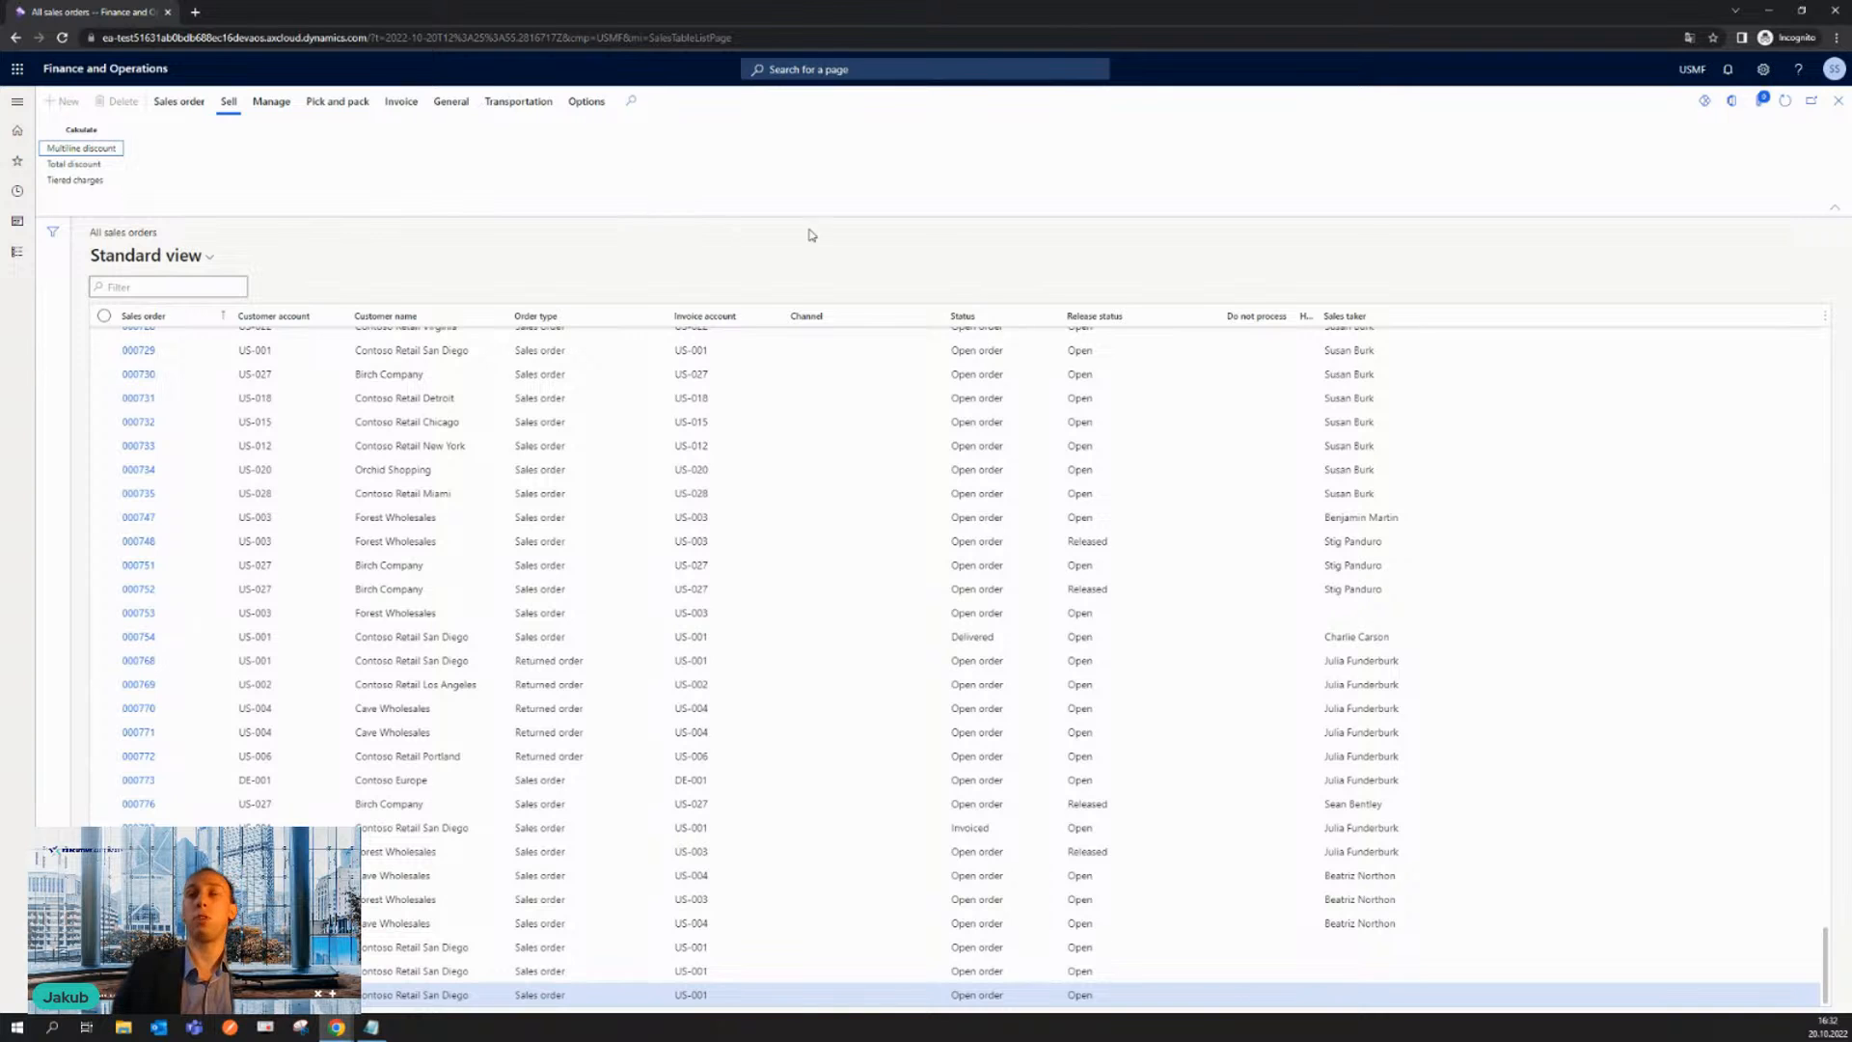
- Return to the administrator's browser window, open Security Process Roles Maintain and show the EASS Roles category
click(1768, 14)
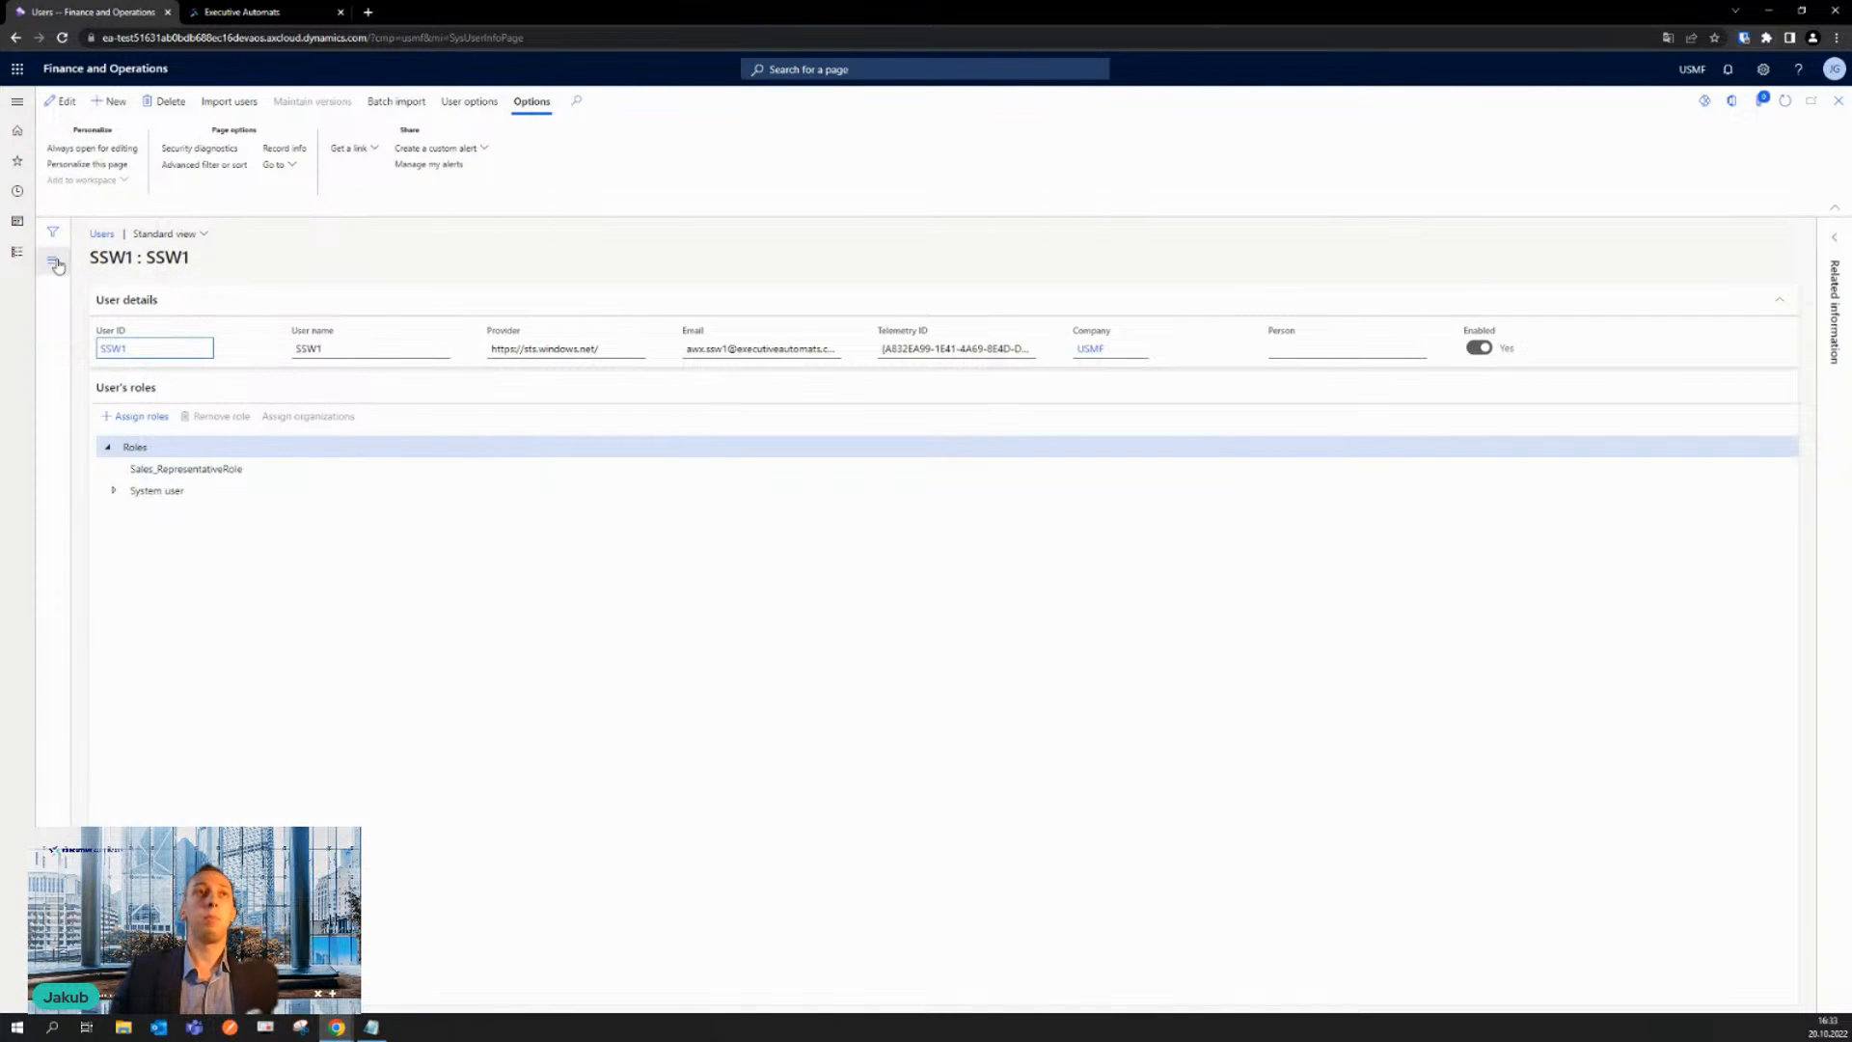
click(16, 254)
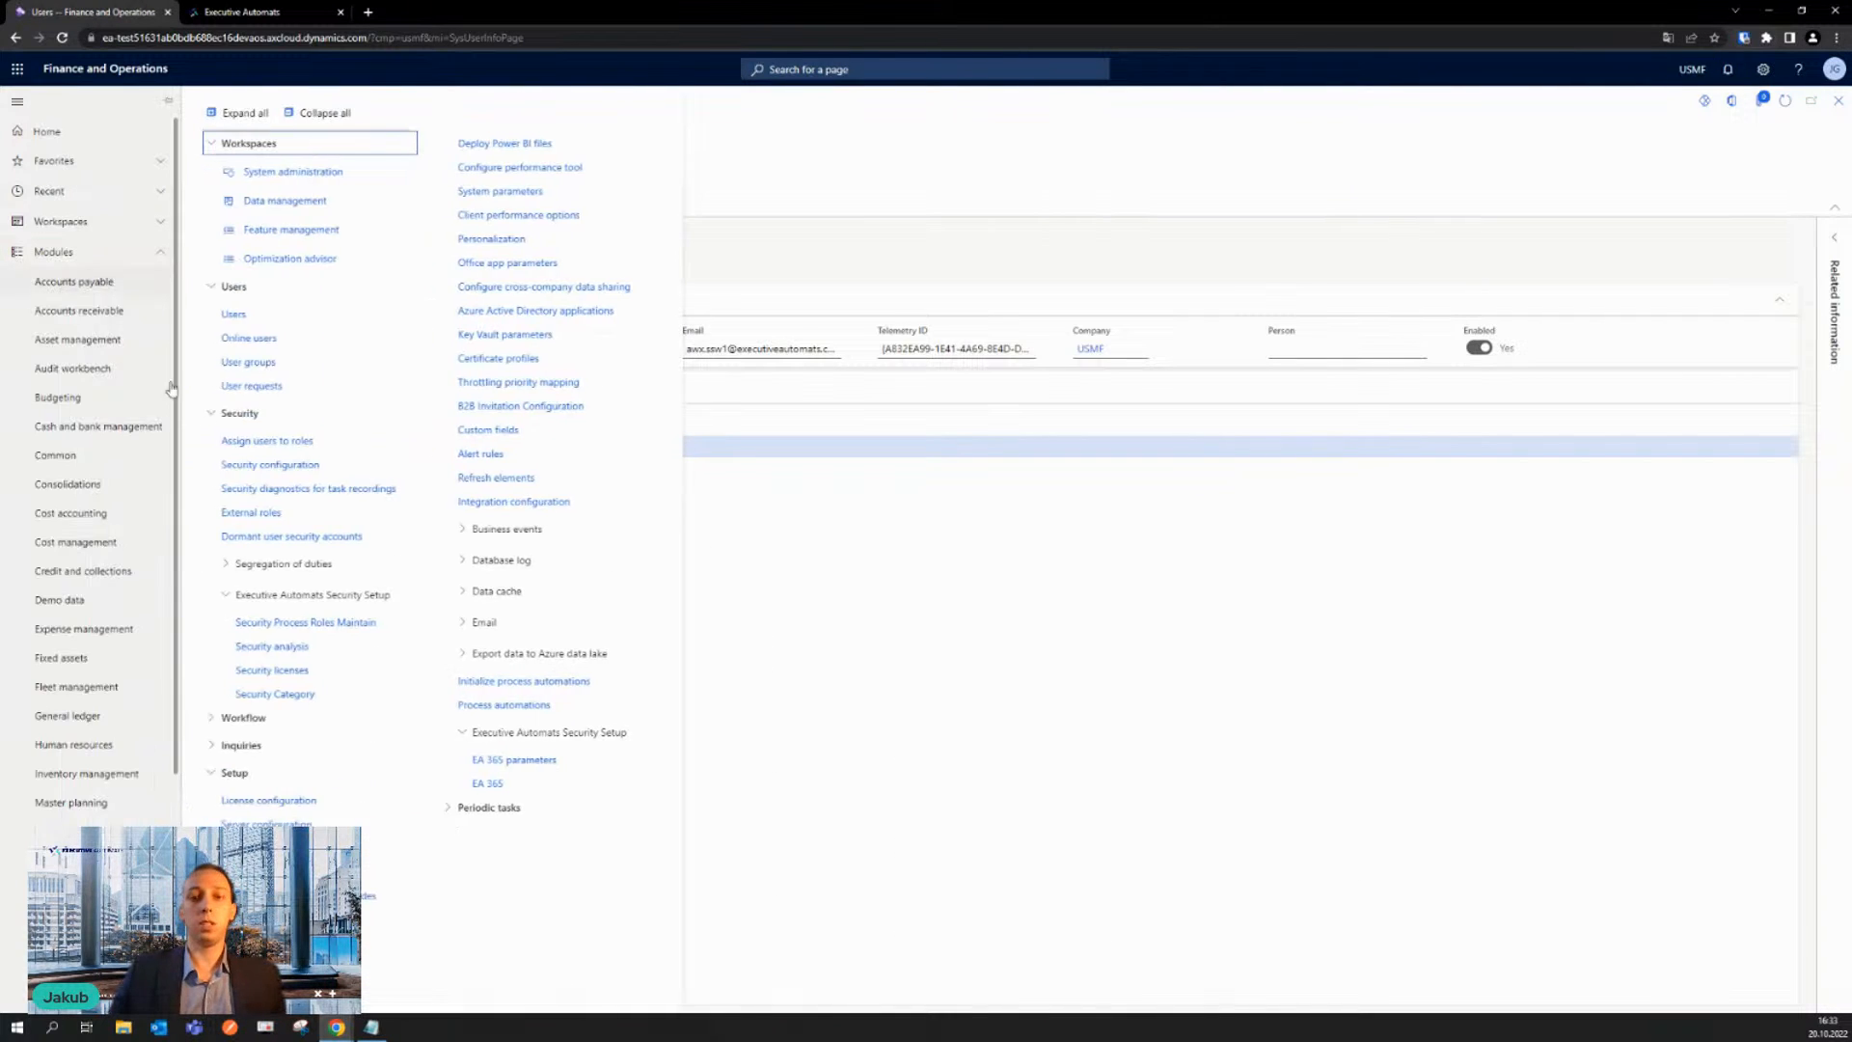
click(336, 627)
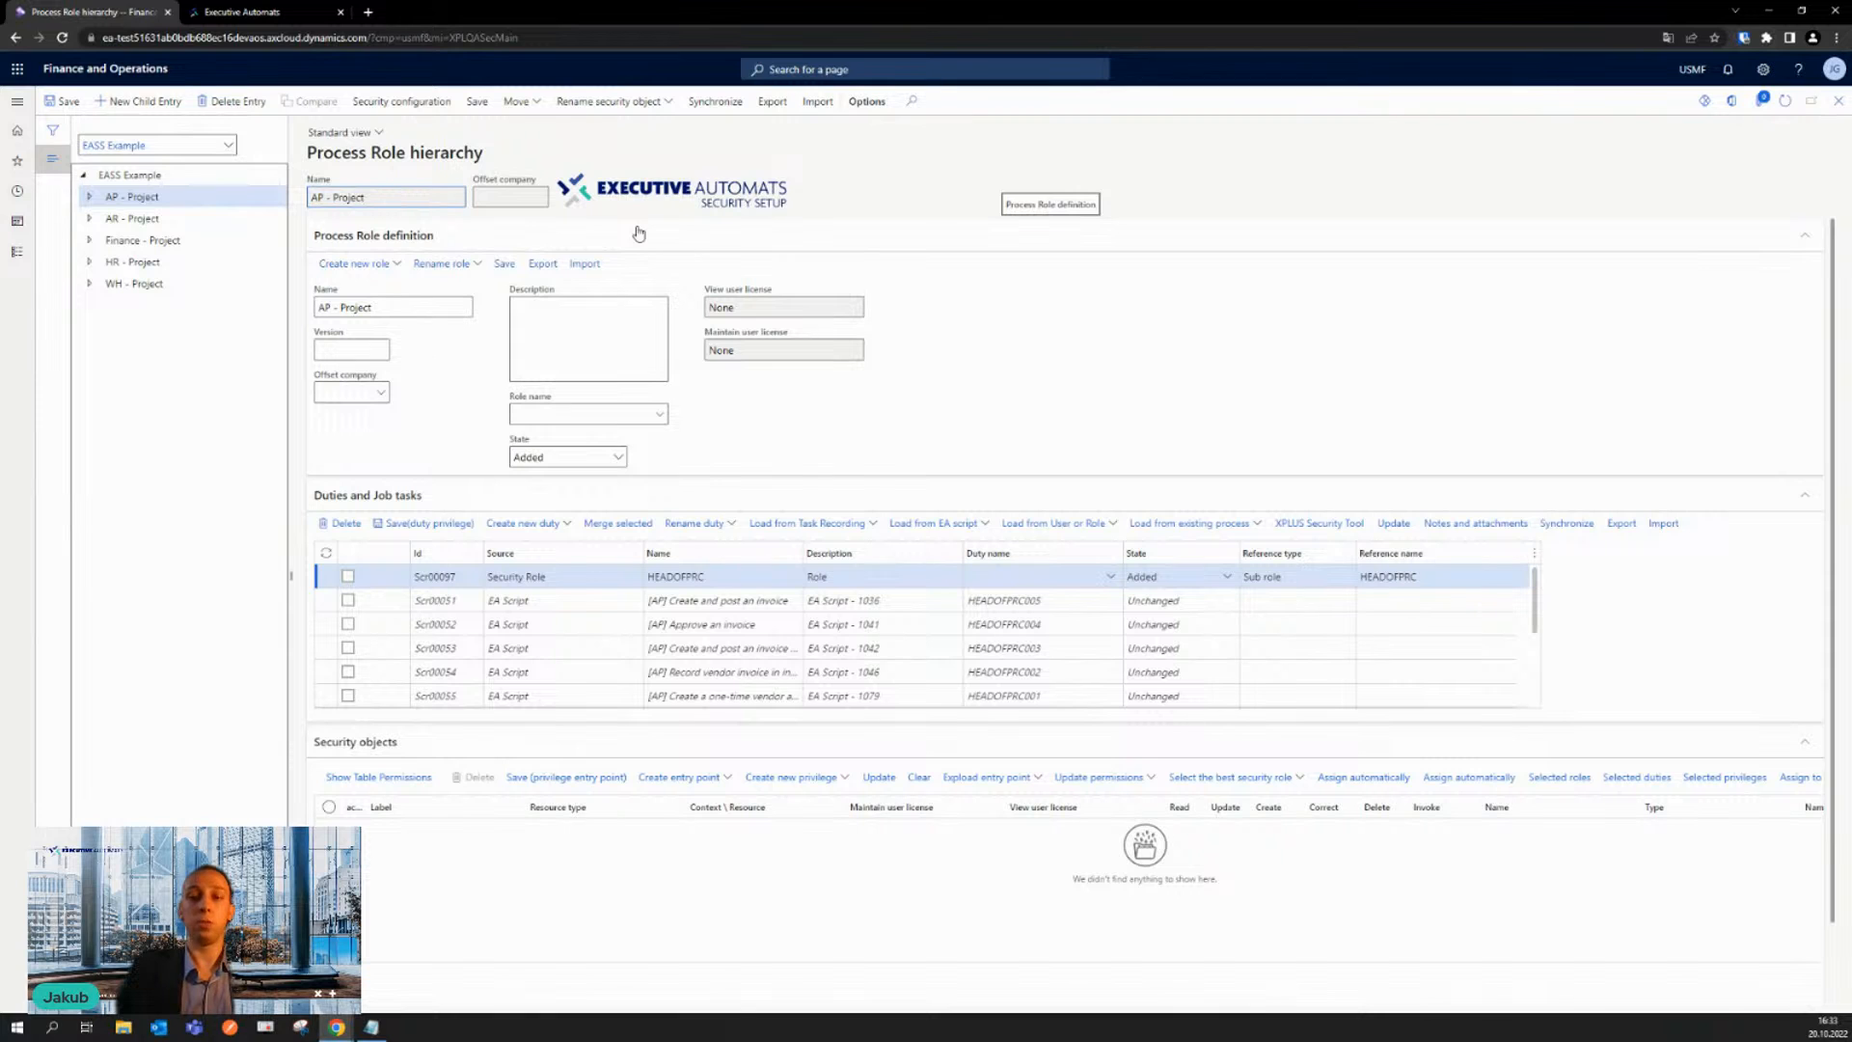
click(232, 149)
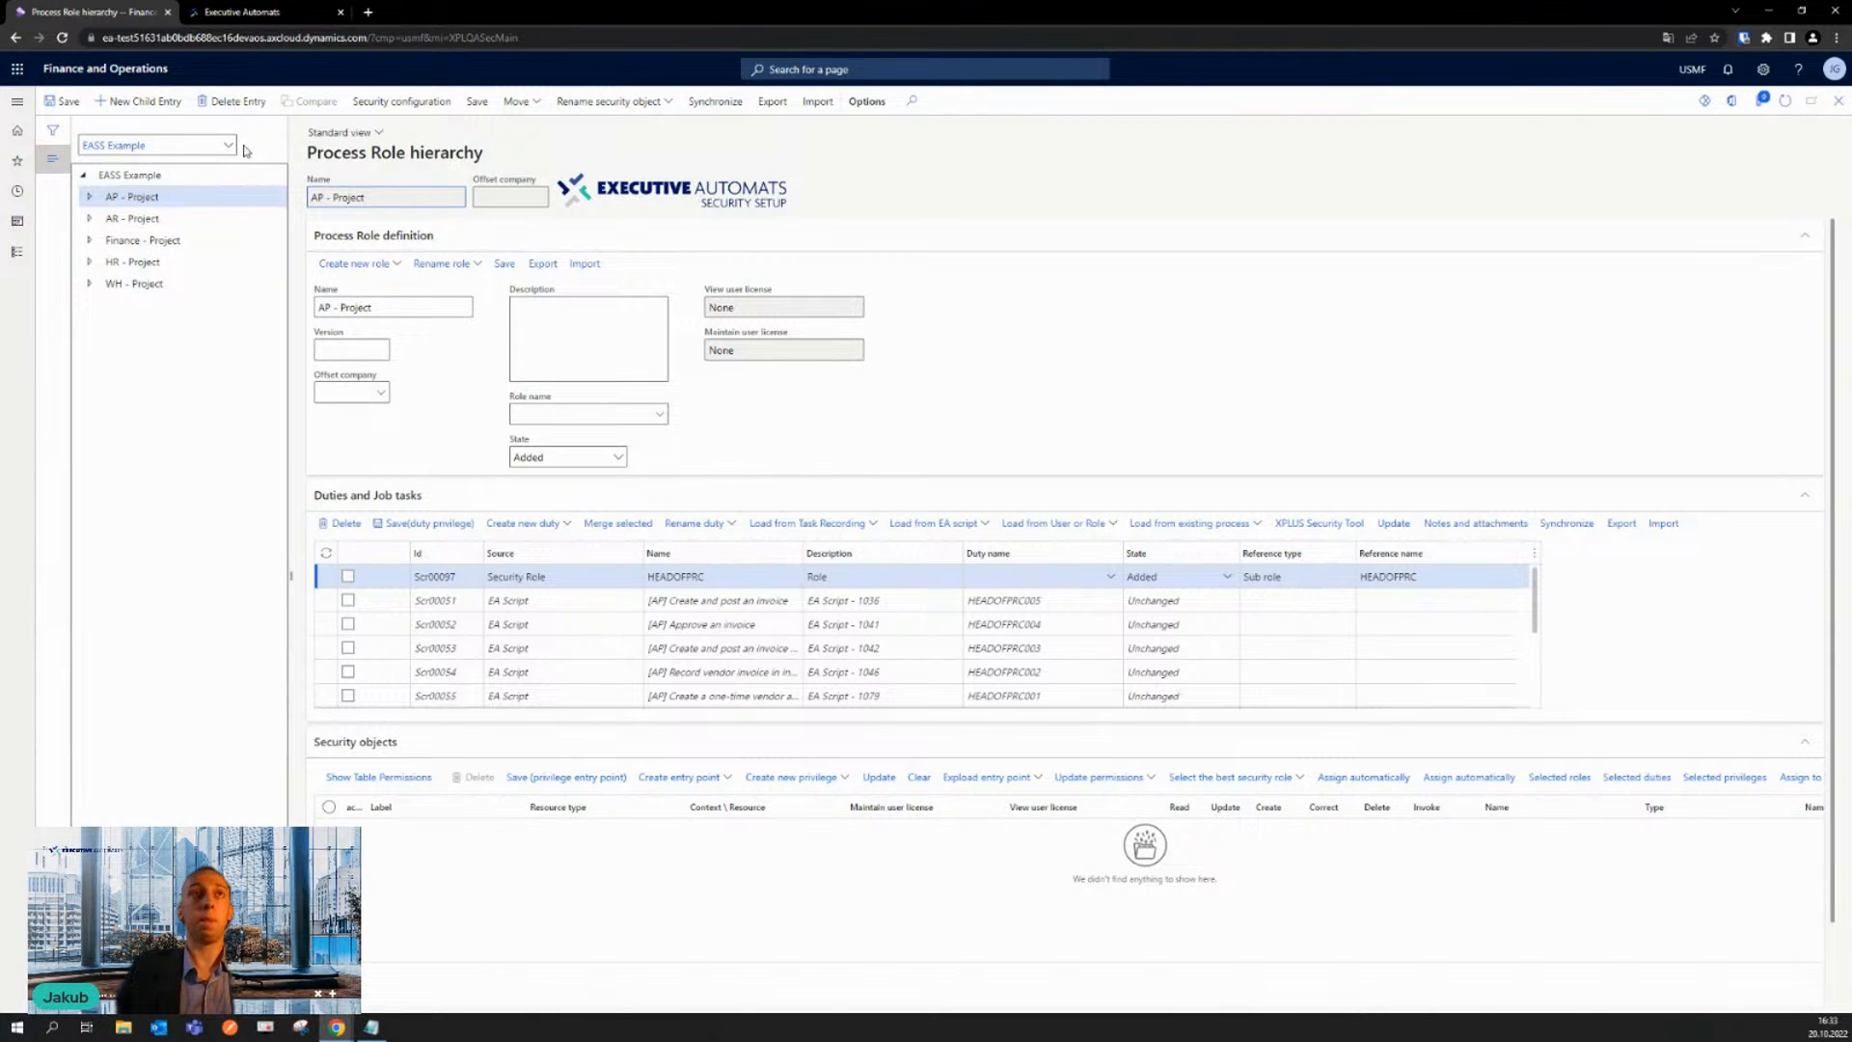
click(229, 147)
click(143, 238)
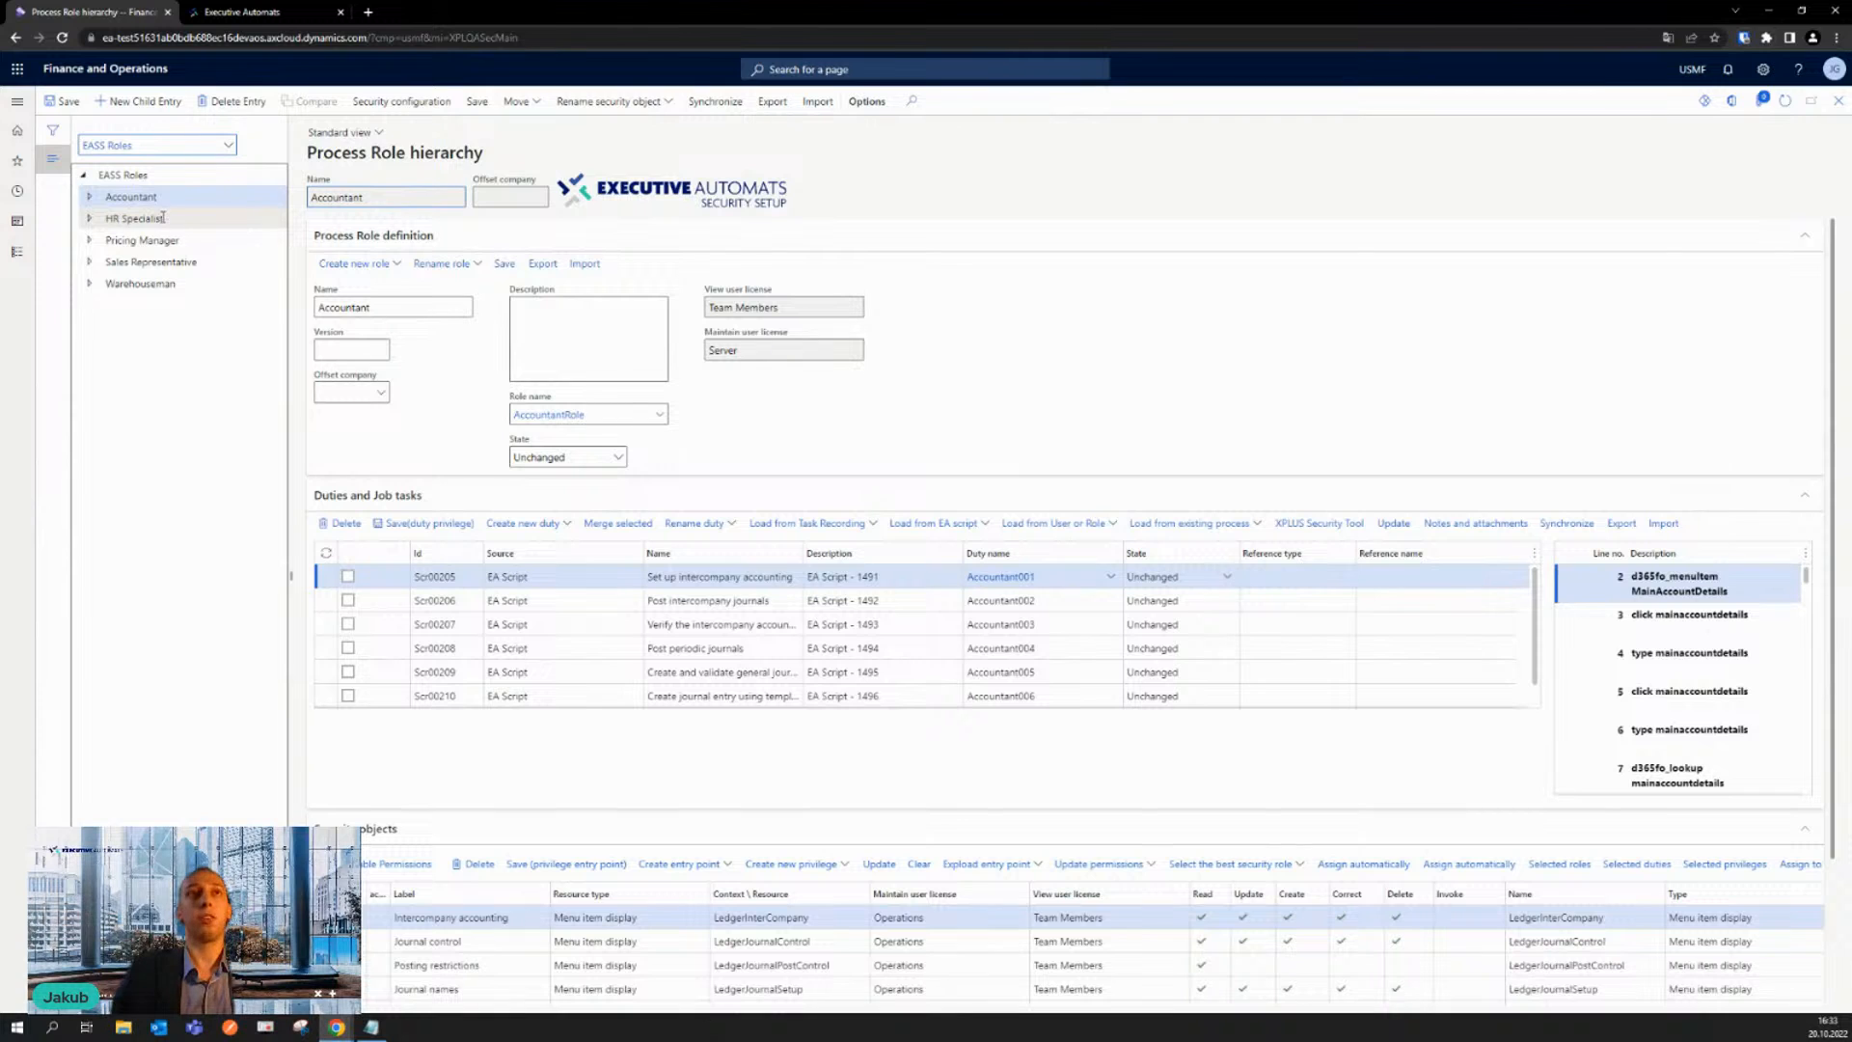
- Export the Executive Automats security setup data for the EASS Roles category and start the setup data import
click(774, 110)
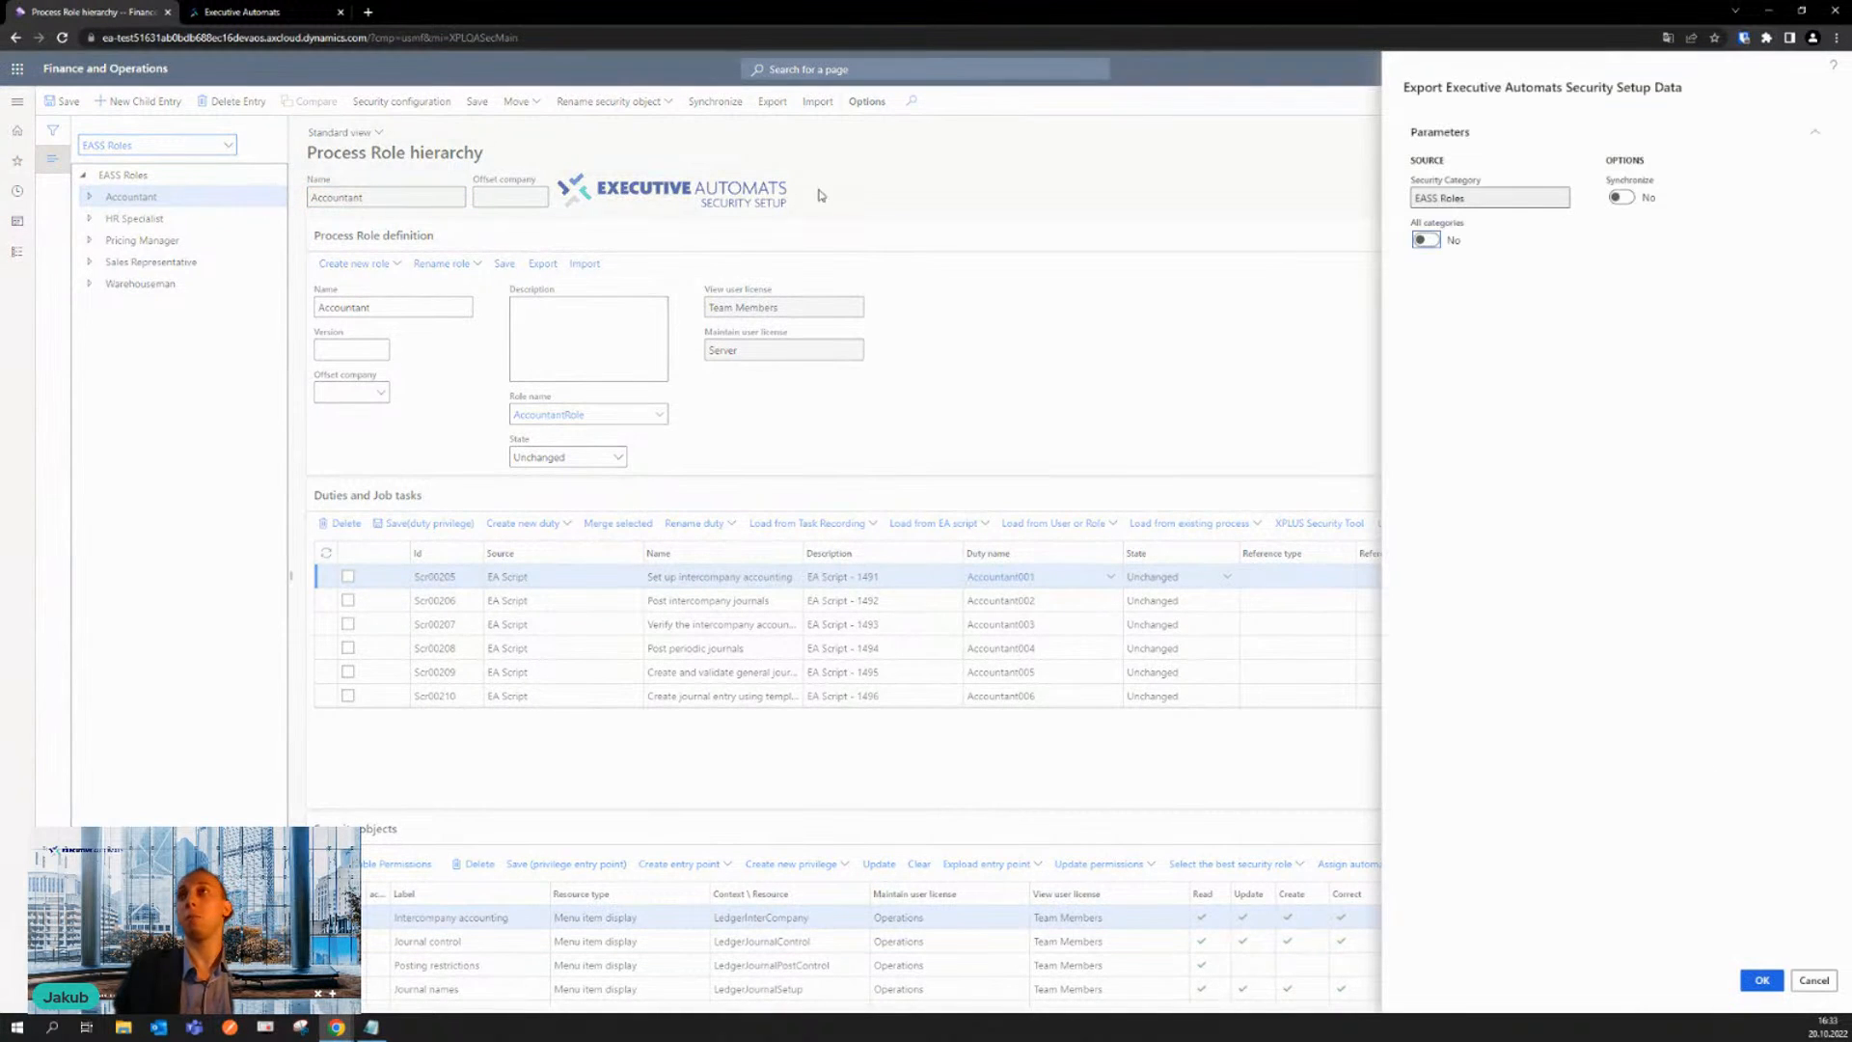
click(1763, 982)
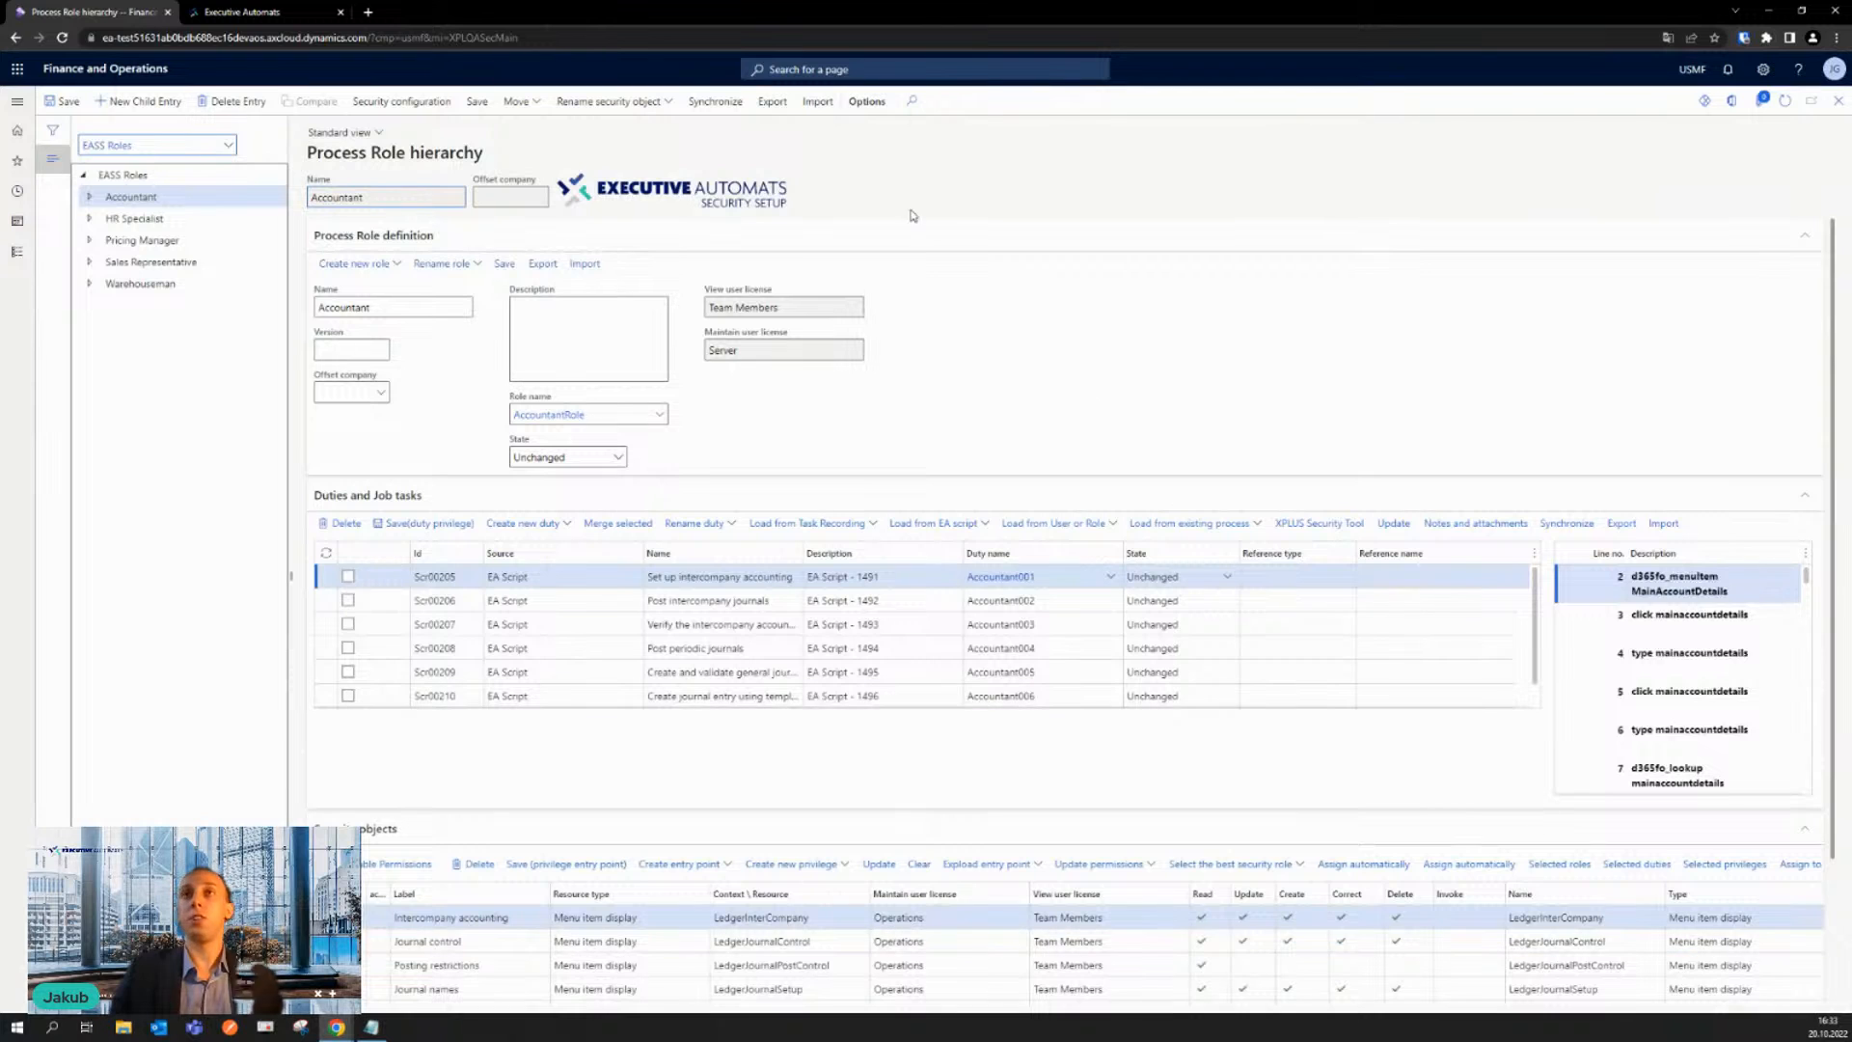
click(817, 104)
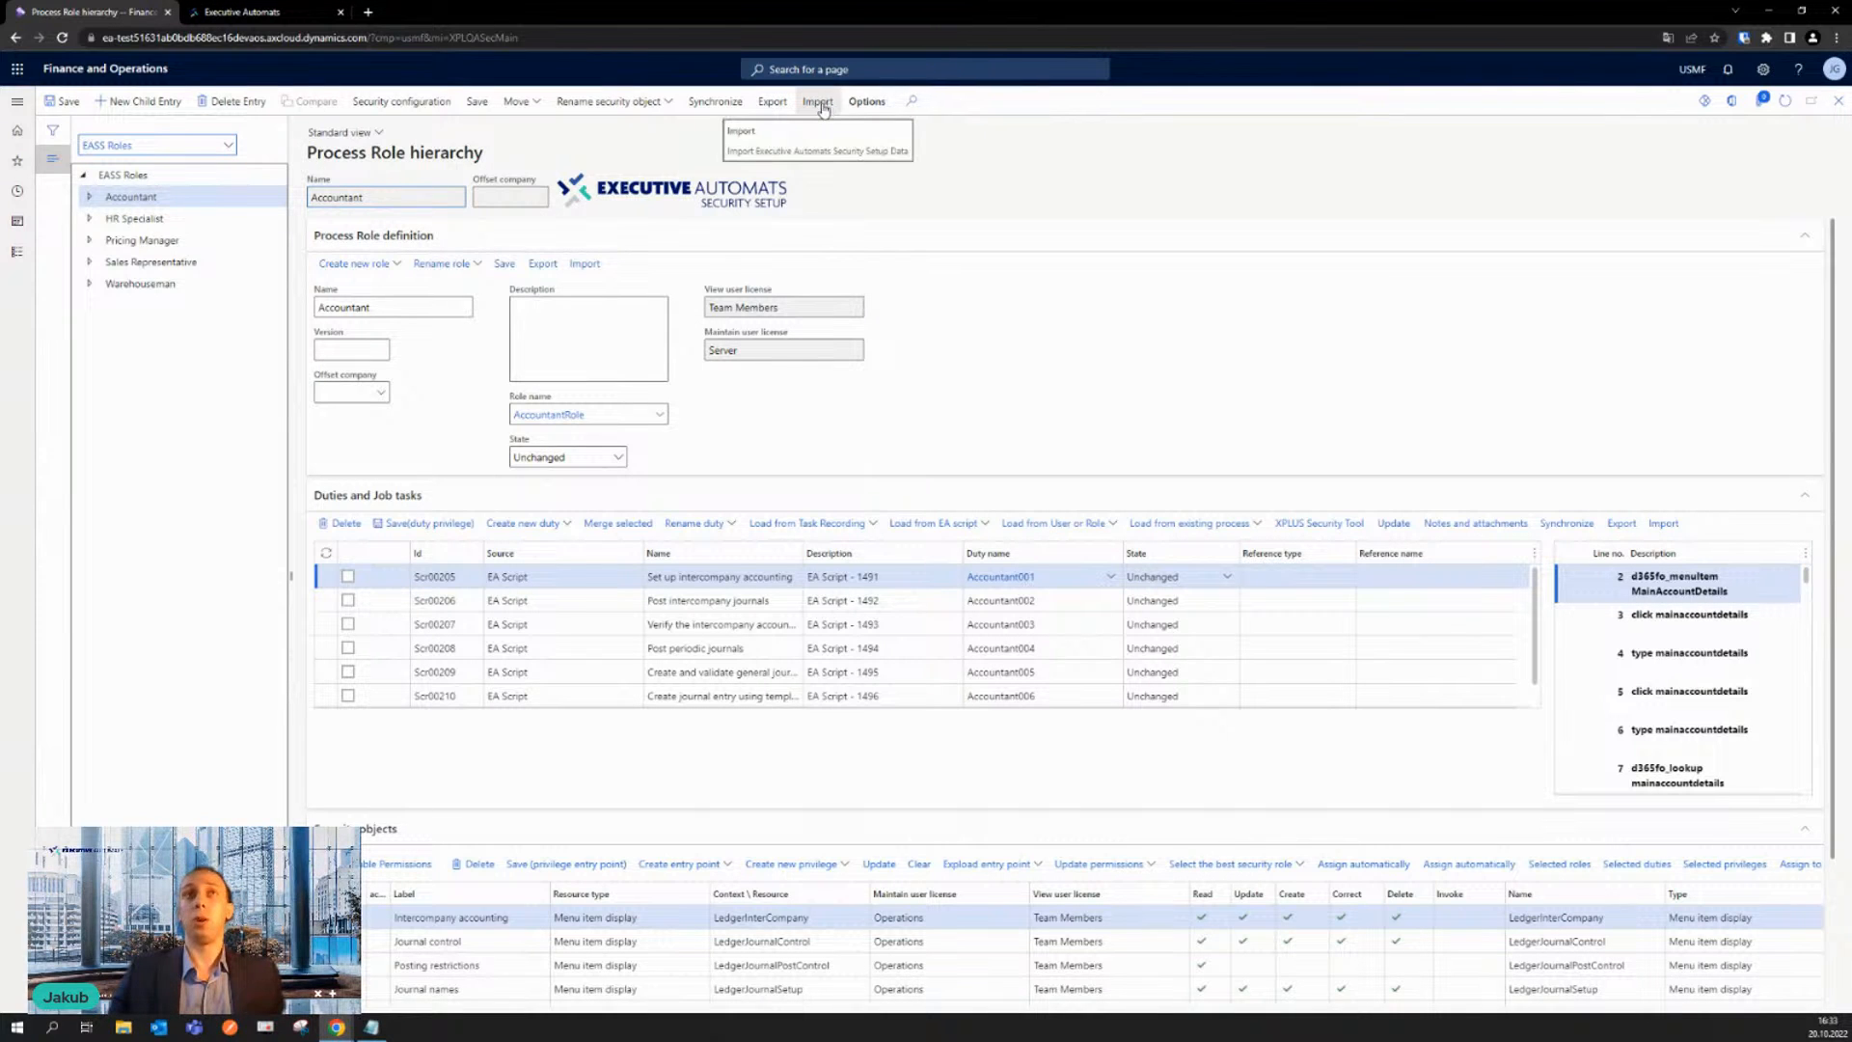